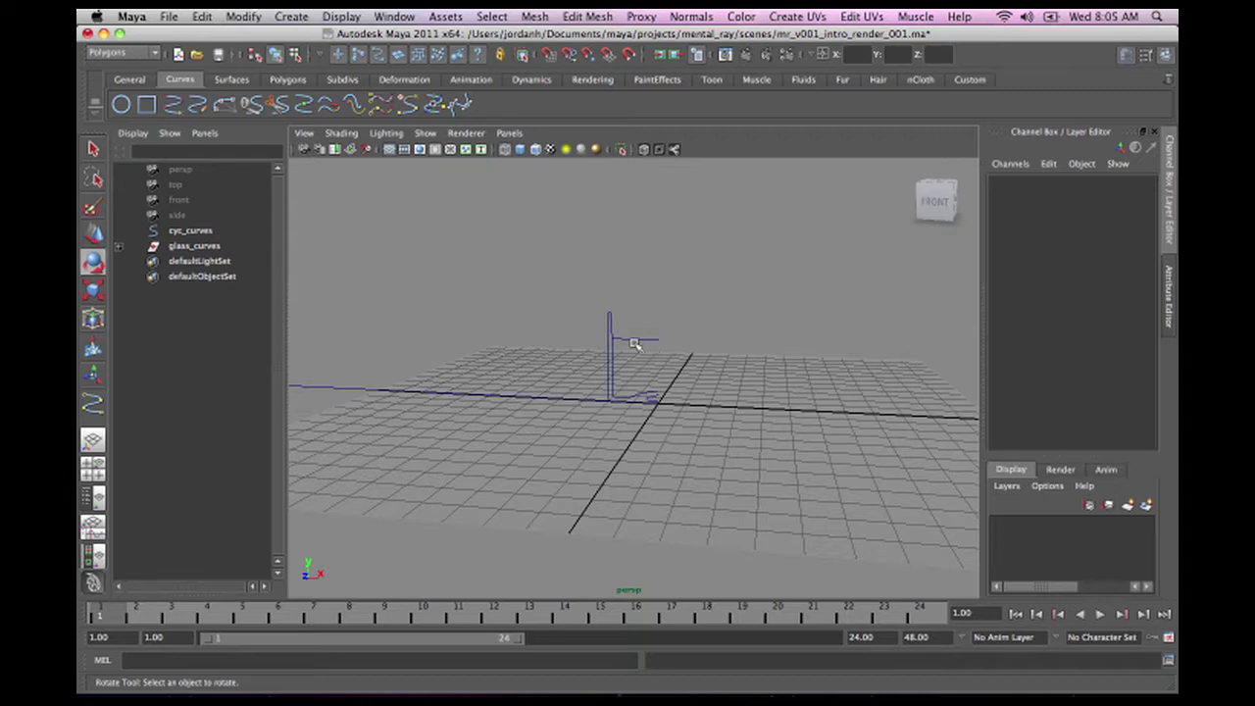
- Examine the glass profile curves and the cyc curve from several angles in the perspective view
{"action": "left_click_drag", "start_coordinate": [621, 361], "coordinate": [664, 389], "text": "alt"}
{"action": "right_click_drag", "start_coordinate": [664, 389], "coordinate": [921, 386], "text": "alt"}
{"action": "middle_click_drag", "start_coordinate": [637, 396], "coordinate": [616, 373], "text": "alt"}
{"action": "right_click_drag", "start_coordinate": [617, 372], "coordinate": [711, 400], "text": "alt"}
{"action": "left_click_drag", "start_coordinate": [711, 400], "coordinate": [661, 398], "text": "alt"}
{"action": "left_click", "coordinate": [588, 262]}
{"action": "right_click_drag", "start_coordinate": [588, 262], "coordinate": [304, 321], "text": "alt"}
{"action": "left_click_drag", "start_coordinate": [558, 302], "coordinate": [532, 339], "text": "alt"}
{"action": "right_click_drag", "start_coordinate": [532, 339], "coordinate": [729, 306], "text": "alt"}
{"action": "right_click_drag", "start_coordinate": [574, 326], "coordinate": [642, 338], "text": "alt"}
{"action": "right_click_drag", "start_coordinate": [835, 389], "coordinate": [440, 272], "text": "alt"}
{"action": "middle_click_drag", "start_coordinate": [439, 306], "coordinate": [428, 367], "text": "alt"}
{"action": "right_click_drag", "start_coordinate": [428, 367], "coordinate": [519, 351], "text": "alt"}
{"action": "left_click_drag", "start_coordinate": [520, 351], "coordinate": [628, 300], "text": "alt"}
{"action": "right_click_drag", "start_coordinate": [627, 300], "coordinate": [318, 340], "text": "alt"}
{"action": "right_click_drag", "start_coordinate": [546, 434], "coordinate": [660, 389], "text": "alt"}
{"action": "middle_click_drag", "start_coordinate": [660, 389], "coordinate": [675, 399], "text": "alt"}
{"action": "left_click_drag", "start_coordinate": [595, 488], "coordinate": [515, 368]}
{"action": "right_click_drag", "start_coordinate": [490, 412], "coordinate": [381, 422], "text": "alt"}
{"action": "left_click_drag", "start_coordinate": [607, 420], "coordinate": [559, 448], "text": "alt"}
{"action": "right_click_drag", "start_coordinate": [559, 448], "coordinate": [712, 434], "text": "alt"}
{"action": "left_click_drag", "start_coordinate": [593, 526], "coordinate": [620, 465], "text": "alt"}
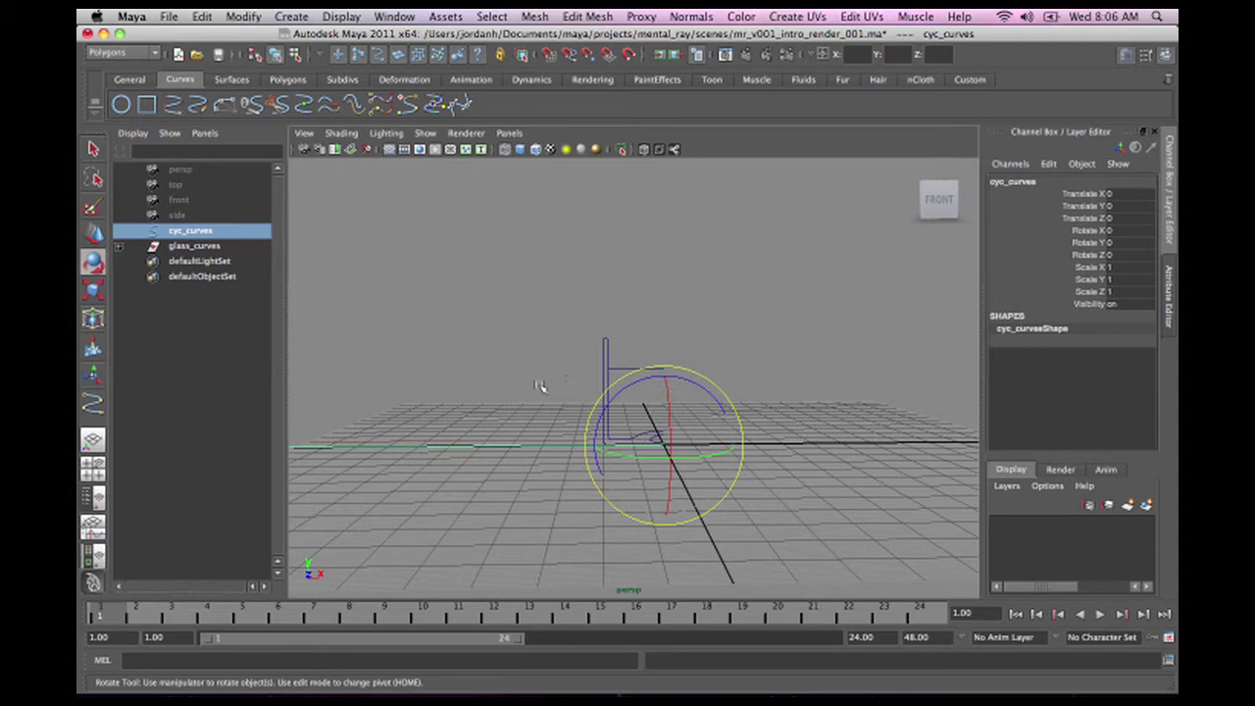
- Switch to the front view and inspect the glass profile curves by selecting the inner wall, liquid line and outer wall
{"action": "key", "text": "space"}
{"action": "left_click_drag", "start_coordinate": [534, 387], "coordinate": [601, 416]}
{"action": "right_click_drag", "start_coordinate": [602, 416], "coordinate": [549, 421], "text": "alt"}
{"action": "middle_click_drag", "start_coordinate": [717, 386], "coordinate": [556, 280], "text": "alt"}
{"action": "right_click_drag", "start_coordinate": [556, 281], "coordinate": [769, 434], "text": "alt"}
{"action": "right_click_drag", "start_coordinate": [460, 451], "coordinate": [458, 381], "text": "alt"}
{"action": "middle_click_drag", "start_coordinate": [458, 381], "coordinate": [467, 430], "text": "alt"}
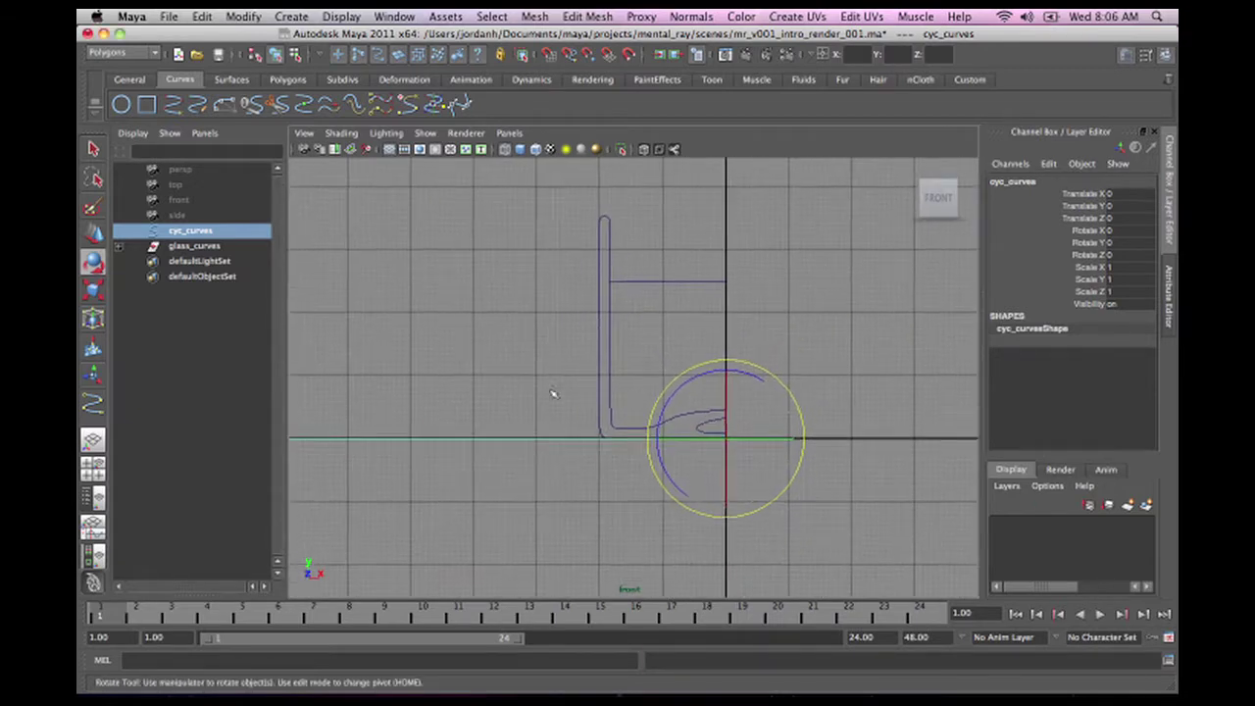
{"action": "left_click", "coordinate": [606, 294]}
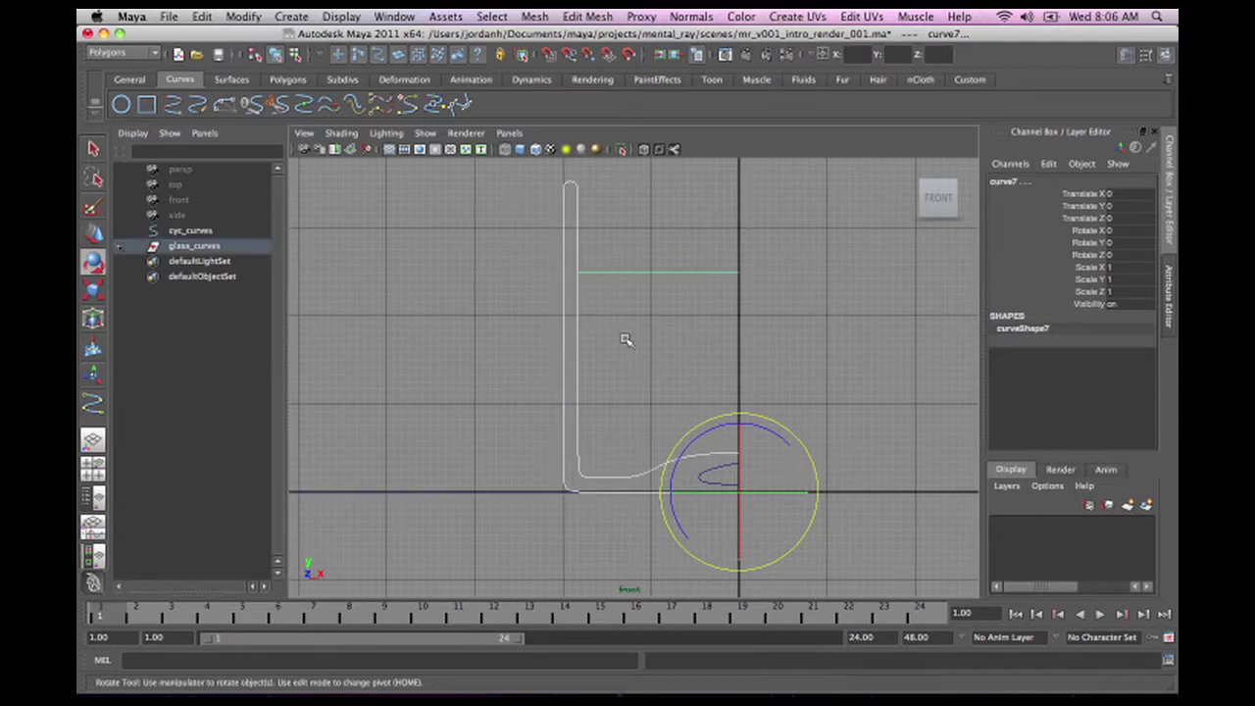
{"action": "left_click", "coordinate": [605, 477]}
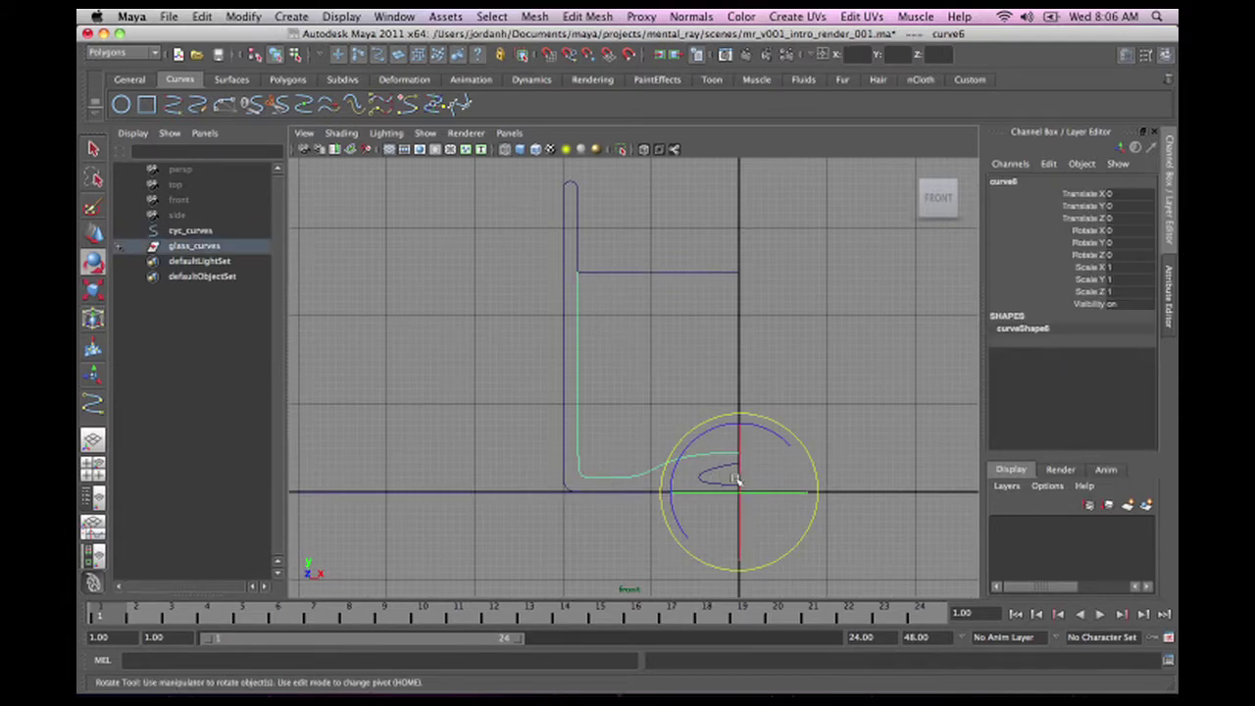
{"action": "left_click", "coordinate": [635, 271]}
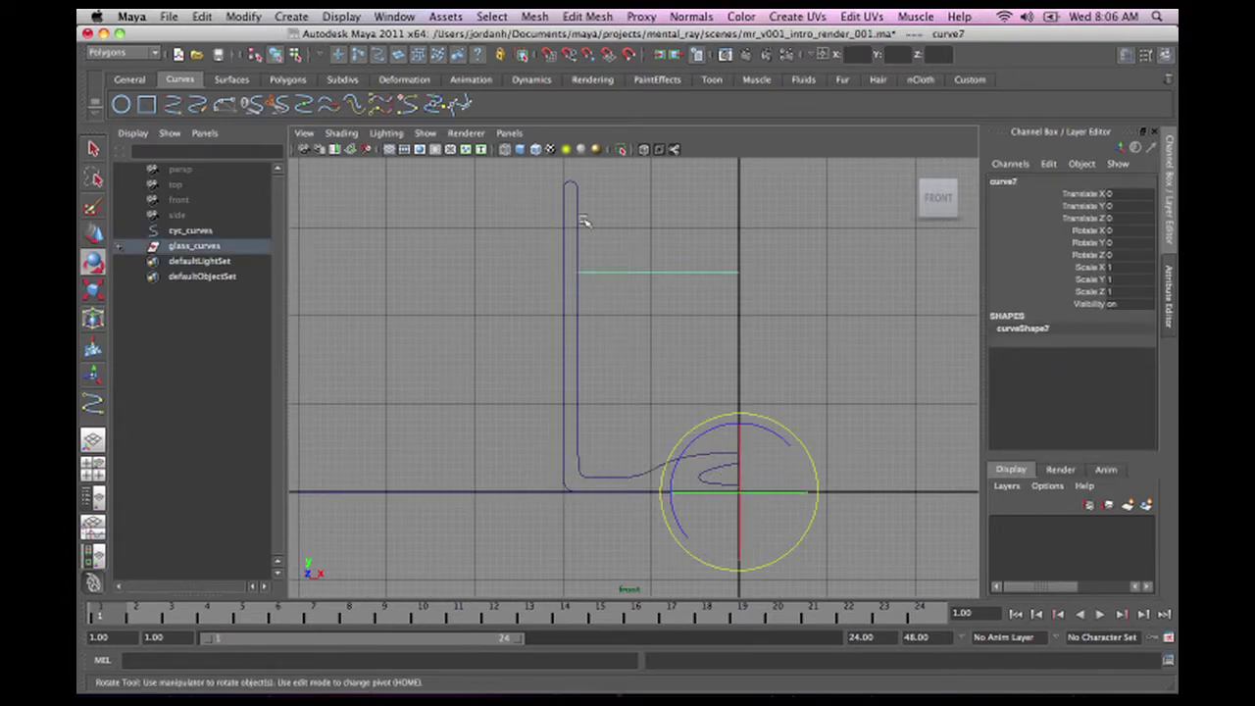
{"action": "left_click", "coordinate": [582, 221]}
{"action": "left_click", "coordinate": [576, 206]}
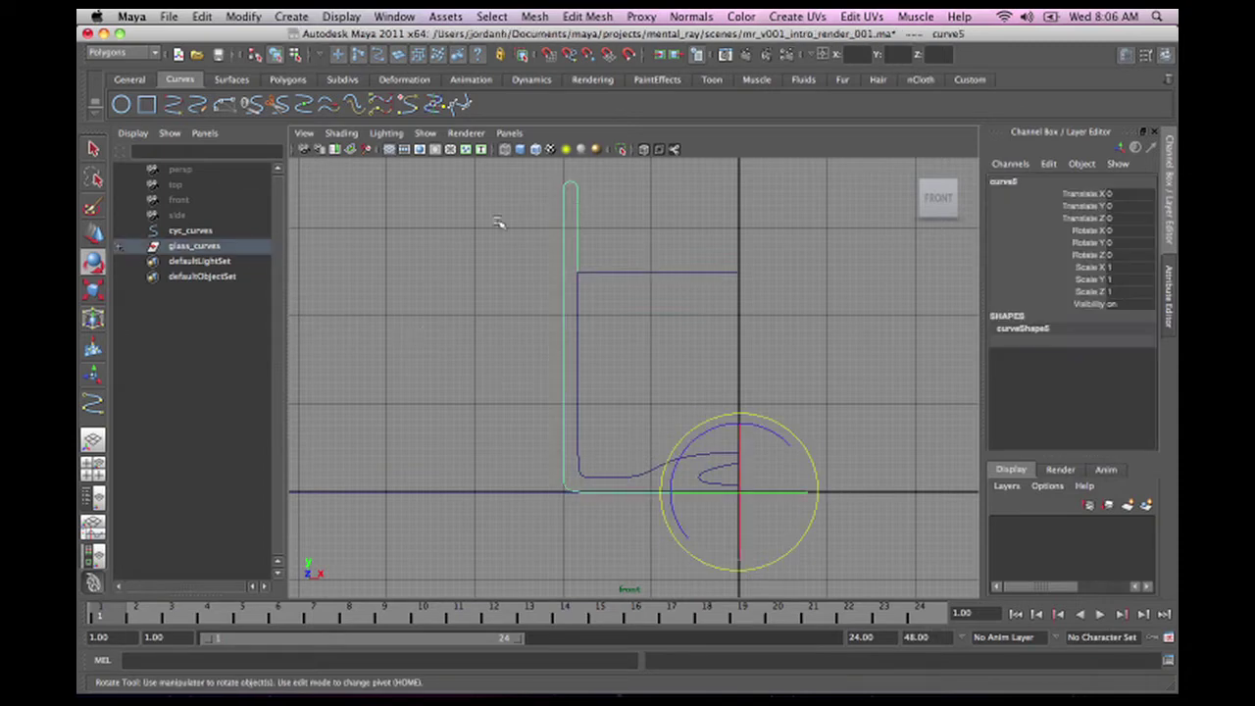
- Examine the glass profile up close at its base, liquid line and rim in the front view
{"action": "middle_click_drag", "start_coordinate": [423, 288], "coordinate": [419, 193], "text": "alt"}
{"action": "right_click_drag", "start_coordinate": [419, 225], "coordinate": [499, 336], "text": "alt"}
{"action": "middle_click_drag", "start_coordinate": [475, 319], "coordinate": [461, 363], "text": "alt"}
{"action": "right_click_drag", "start_coordinate": [457, 365], "coordinate": [468, 370], "text": "alt"}
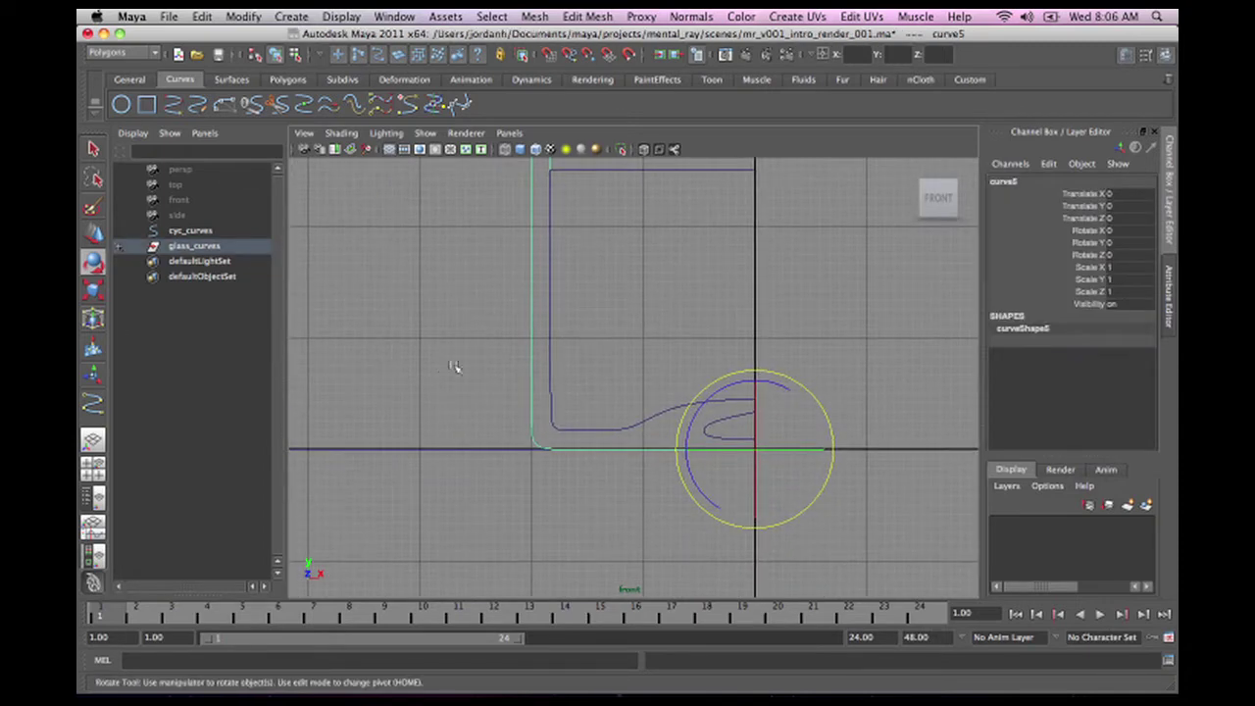
{"action": "middle_click_drag", "start_coordinate": [427, 275], "coordinate": [415, 410], "text": "alt"}
{"action": "right_click_drag", "start_coordinate": [415, 409], "coordinate": [416, 369], "text": "alt"}
{"action": "middle_click_drag", "start_coordinate": [410, 397], "coordinate": [500, 294], "text": "alt"}
{"action": "right_click_drag", "start_coordinate": [500, 294], "coordinate": [545, 291], "text": "alt"}
{"action": "middle_click_drag", "start_coordinate": [652, 271], "coordinate": [643, 400], "text": "alt"}
{"action": "right_click_drag", "start_coordinate": [676, 380], "coordinate": [507, 352], "text": "alt"}
{"action": "right_click_drag", "start_coordinate": [596, 349], "coordinate": [714, 337], "text": "alt"}
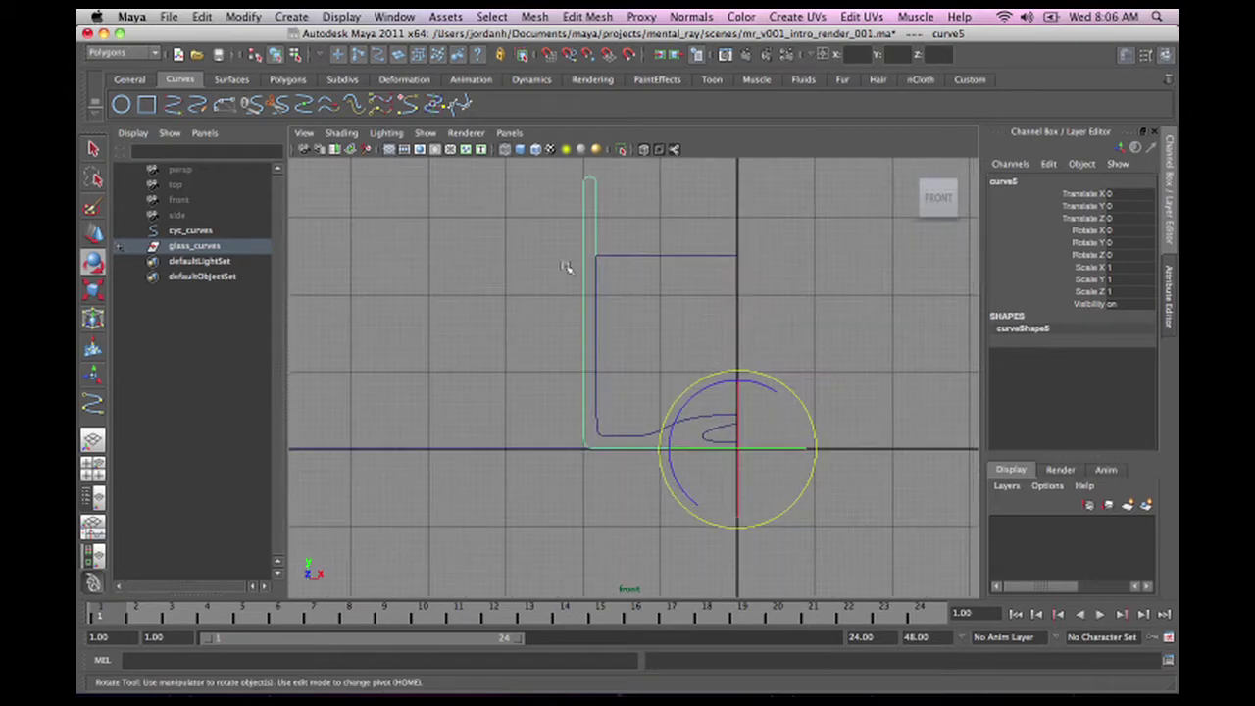
{"action": "right_click_drag", "start_coordinate": [500, 377], "coordinate": [740, 399], "text": "alt"}
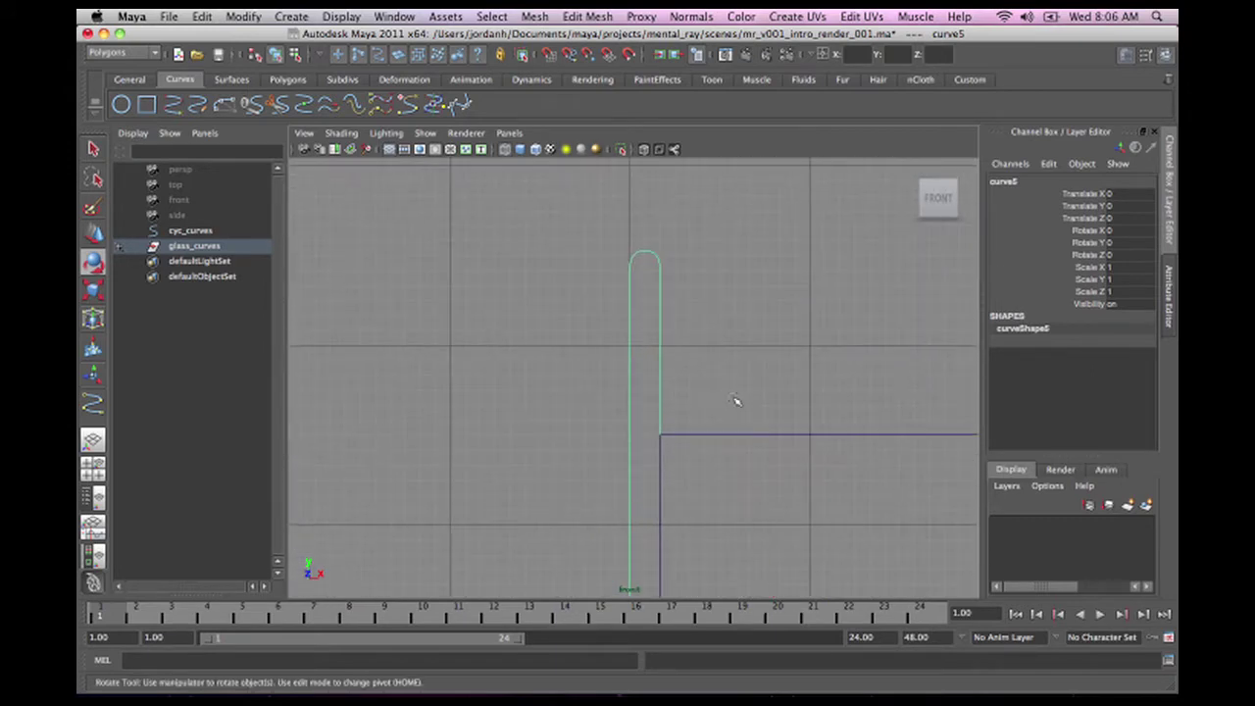
{"action": "right_click_drag", "start_coordinate": [658, 392], "coordinate": [638, 347], "text": "alt"}
{"action": "middle_click_drag", "start_coordinate": [639, 347], "coordinate": [616, 336], "text": "alt"}
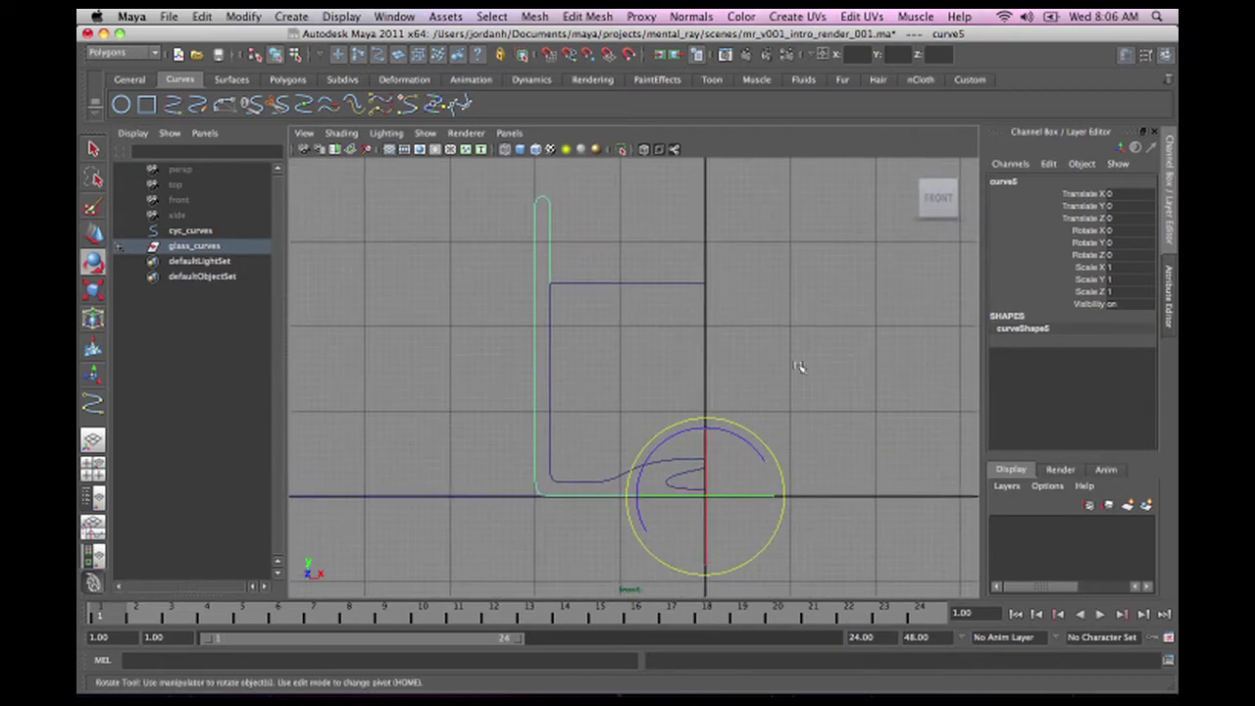
- Clear the curve selection and hide the grid in the front view
{"action": "left_click", "coordinate": [706, 333]}
{"action": "right_click_drag", "start_coordinate": [756, 372], "coordinate": [702, 364], "text": "alt"}
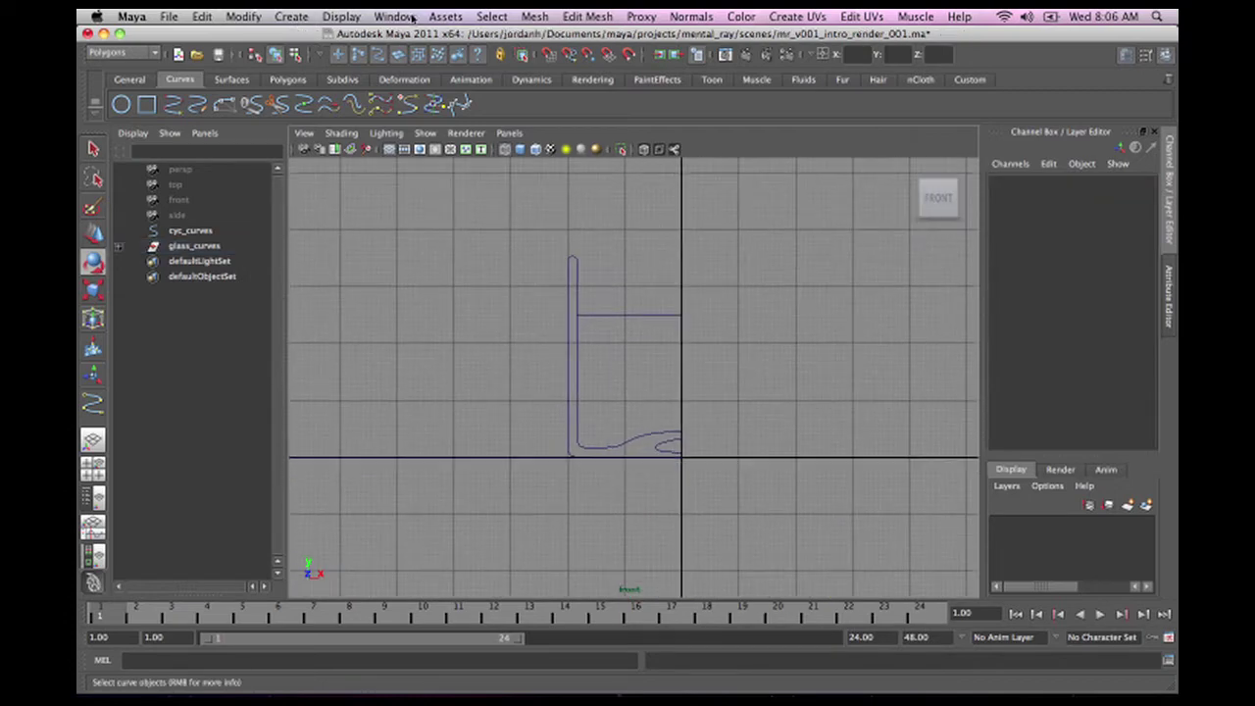
{"action": "left_click", "coordinate": [412, 15]}
{"action": "left_click", "coordinate": [345, 41]}
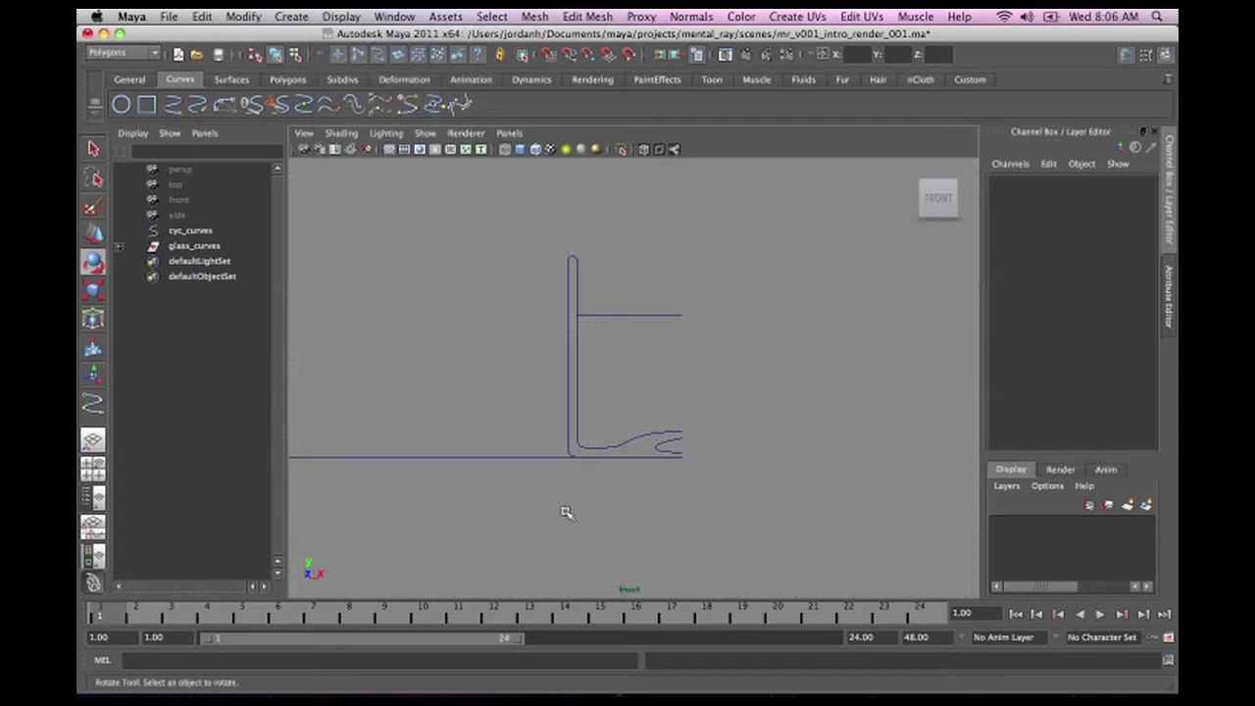
- Inspect the control vertices of the inner wall curve and the liquid line, and return to object selection with nothing selected
{"action": "right_click_drag", "start_coordinate": [479, 376], "coordinate": [669, 385], "text": "alt"}
{"action": "middle_click_drag", "start_coordinate": [670, 386], "coordinate": [654, 331], "text": "alt"}
{"action": "right_click_drag", "start_coordinate": [608, 318], "coordinate": [731, 353], "text": "alt"}
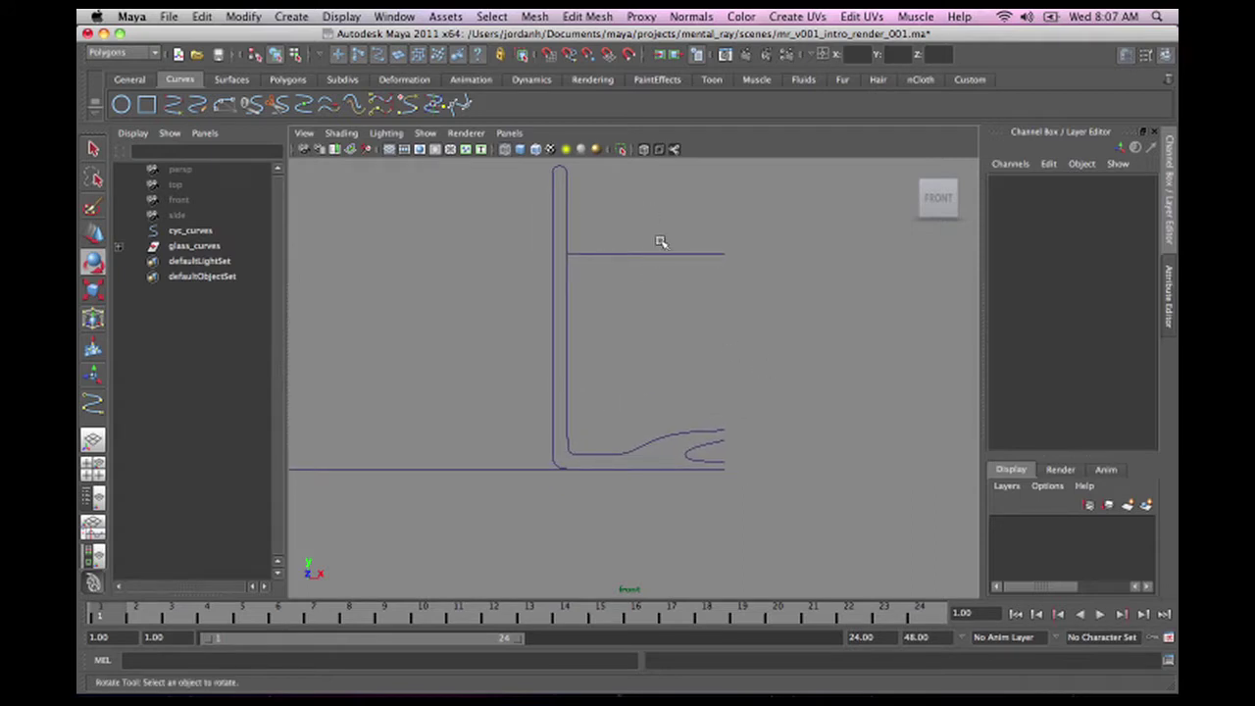
{"action": "left_click", "coordinate": [653, 253]}
{"action": "left_click", "coordinate": [654, 367]}
{"action": "left_click", "coordinate": [667, 438]}
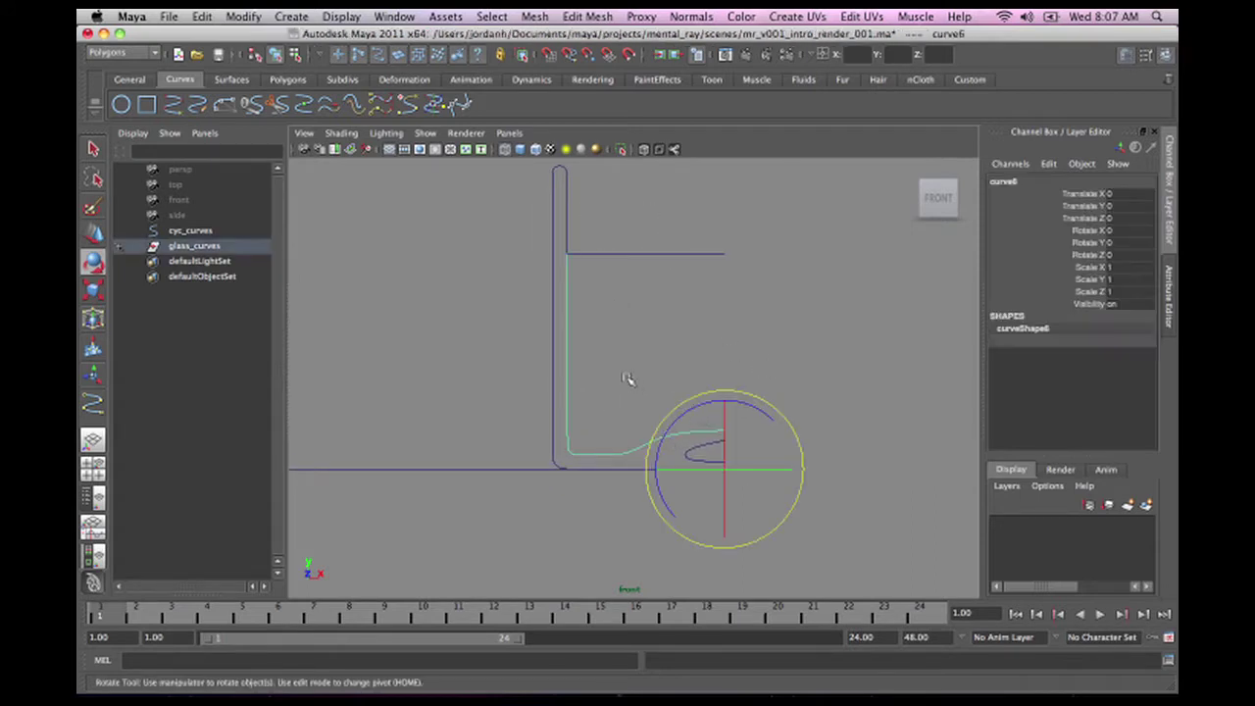
{"action": "right_click_drag", "start_coordinate": [658, 373], "coordinate": [778, 350], "text": "alt"}
{"action": "key", "text": "F8"}
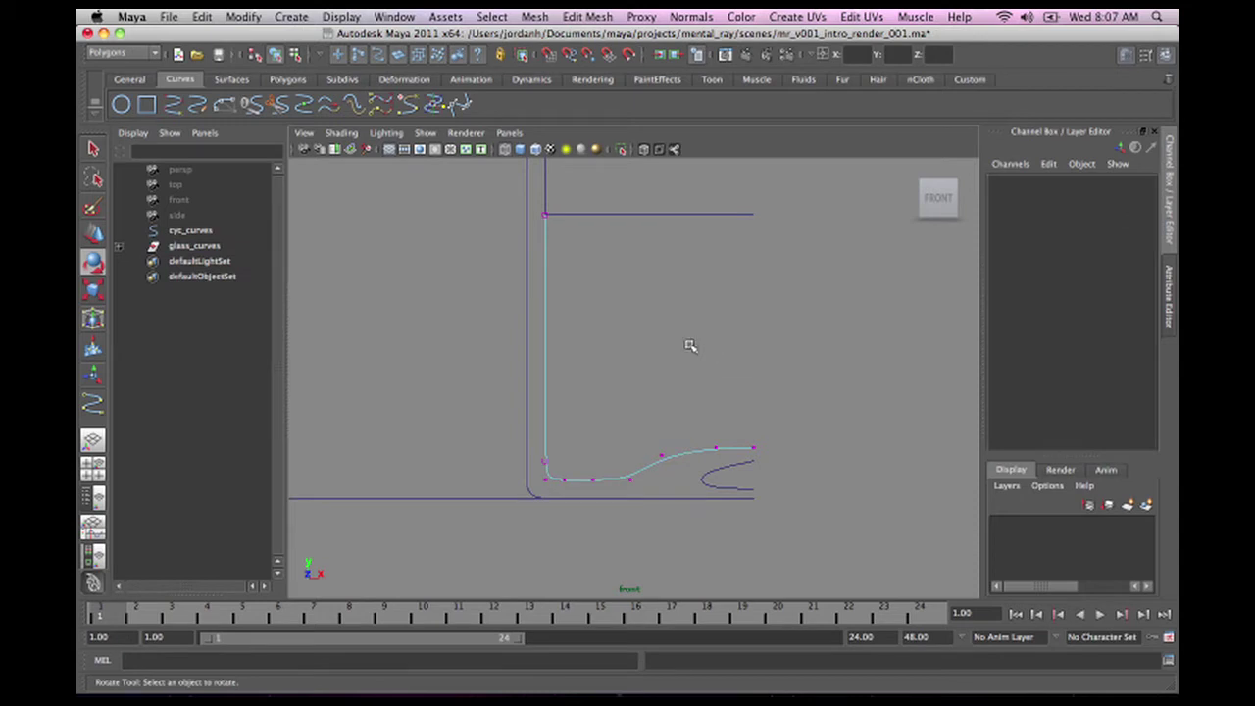
{"action": "right_click_drag", "start_coordinate": [394, 283], "coordinate": [417, 306], "text": "alt"}
{"action": "key", "text": "f"}
{"action": "left_click", "coordinate": [625, 327]}
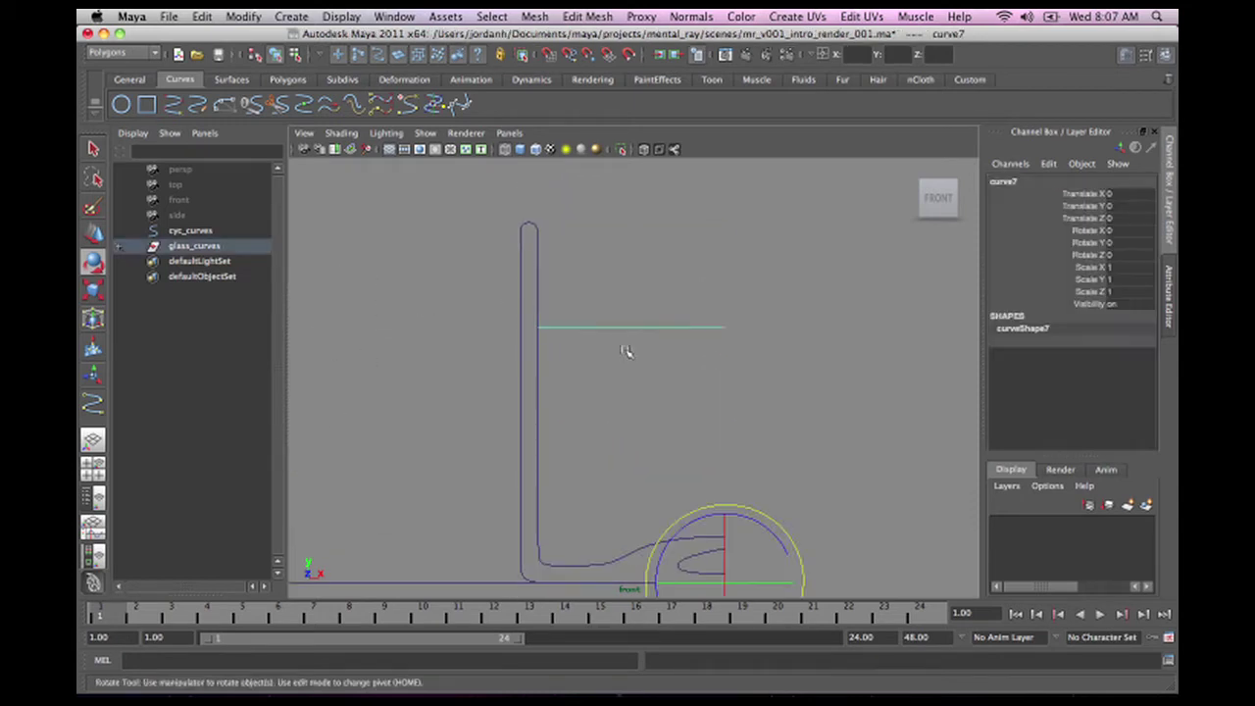
{"action": "middle_click_drag", "start_coordinate": [682, 314], "coordinate": [692, 269], "text": "alt"}
{"action": "right_click_drag", "start_coordinate": [692, 269], "coordinate": [627, 261]}
{"action": "middle_click_drag", "start_coordinate": [713, 526], "coordinate": [703, 395], "text": "alt"}
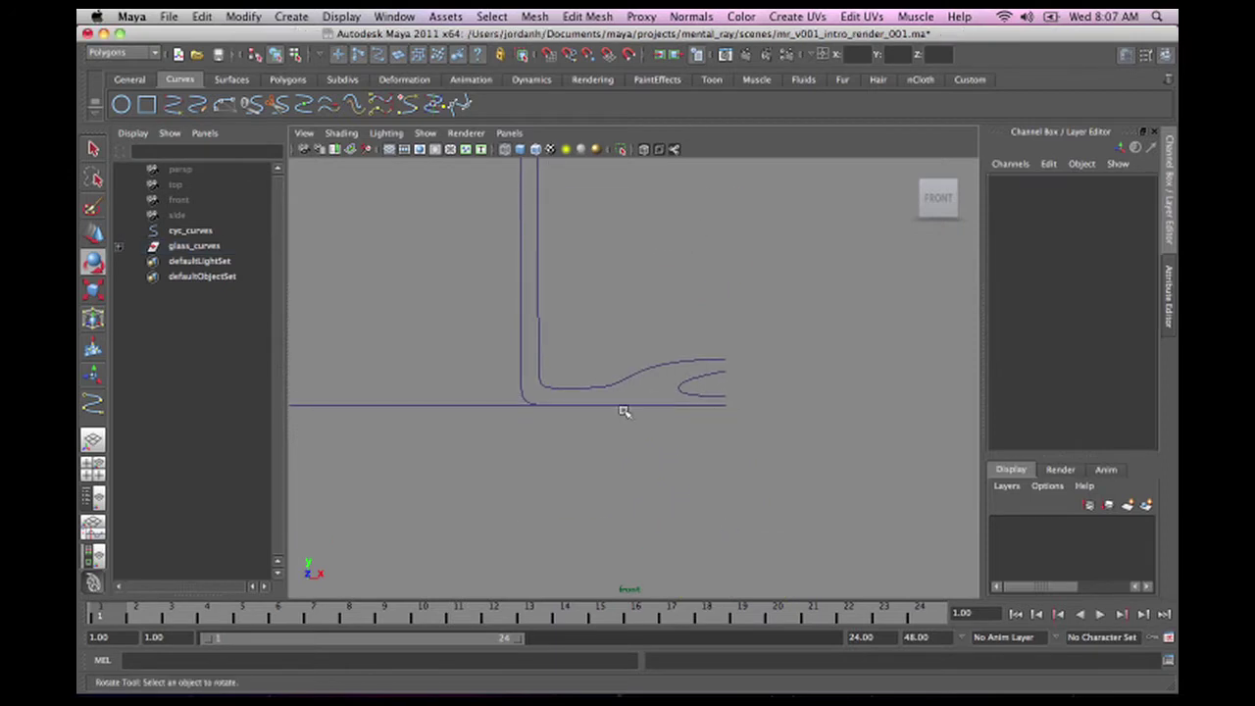
{"action": "key", "text": "a"}
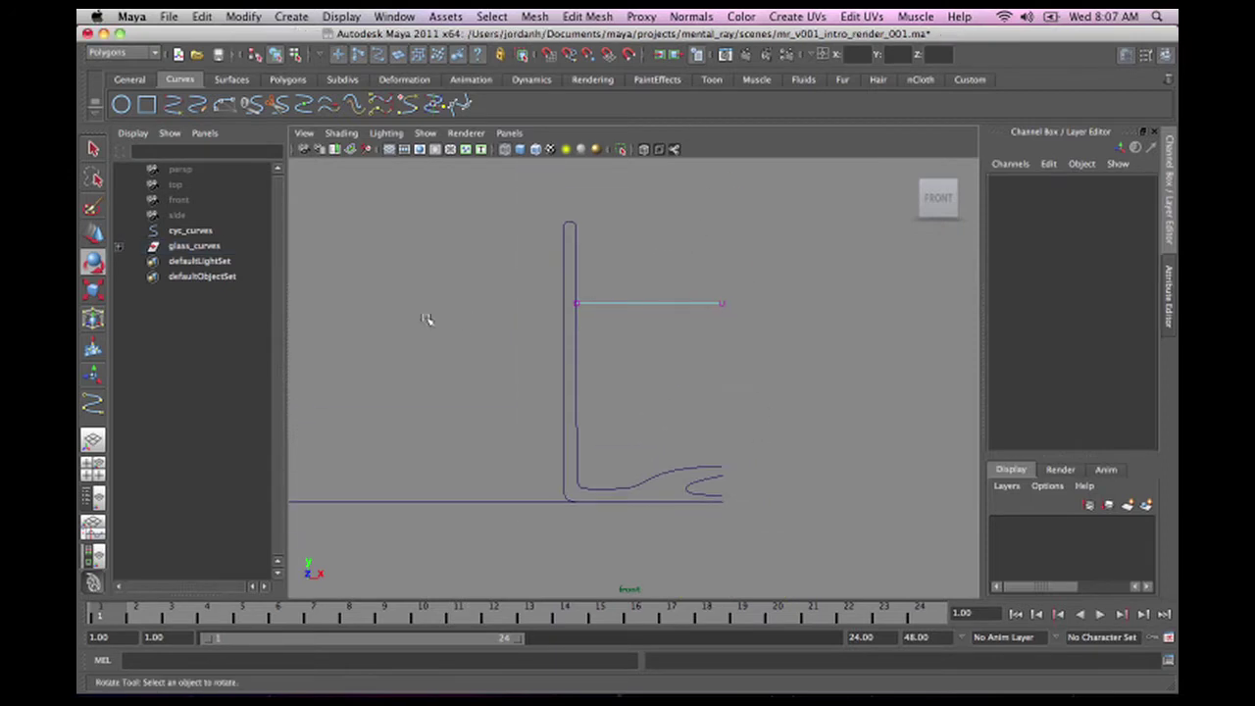
{"action": "left_click", "coordinate": [574, 351]}
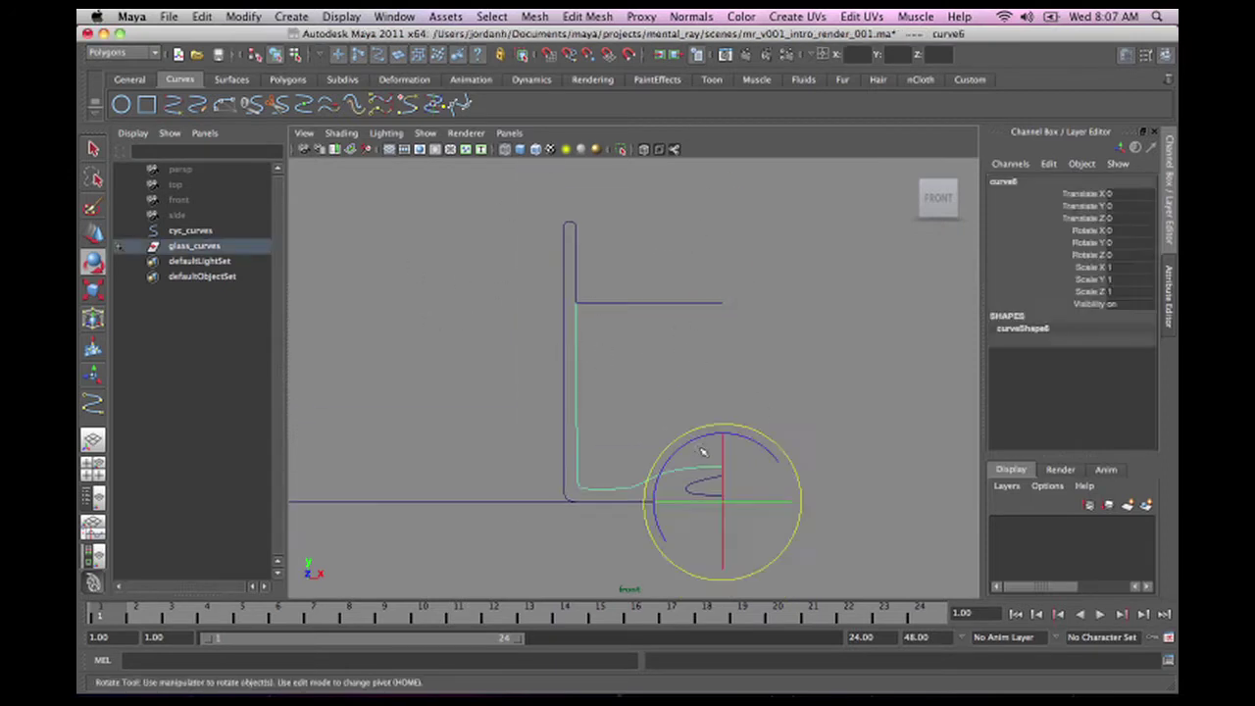
{"action": "left_click", "coordinate": [887, 323]}
- Select the four glass curves, from the small base cavity to the outer wall, and switch to the perspective view
{"action": "left_click", "coordinate": [694, 483]}
{"action": "left_click", "coordinate": [614, 486], "text": "shift"}
{"action": "left_click", "coordinate": [607, 304], "text": "shift"}
{"action": "left_click", "coordinate": [576, 257], "text": "shift"}
{"action": "key", "text": "space"}
{"action": "left_click", "coordinate": [655, 275]}
{"action": "right_click_drag", "start_coordinate": [933, 354], "coordinate": [1022, 357], "text": "alt"}
{"action": "right_click_drag", "start_coordinate": [554, 350], "coordinate": [474, 310], "text": "alt"}
{"action": "middle_click_drag", "start_coordinate": [474, 310], "coordinate": [402, 212], "text": "alt"}
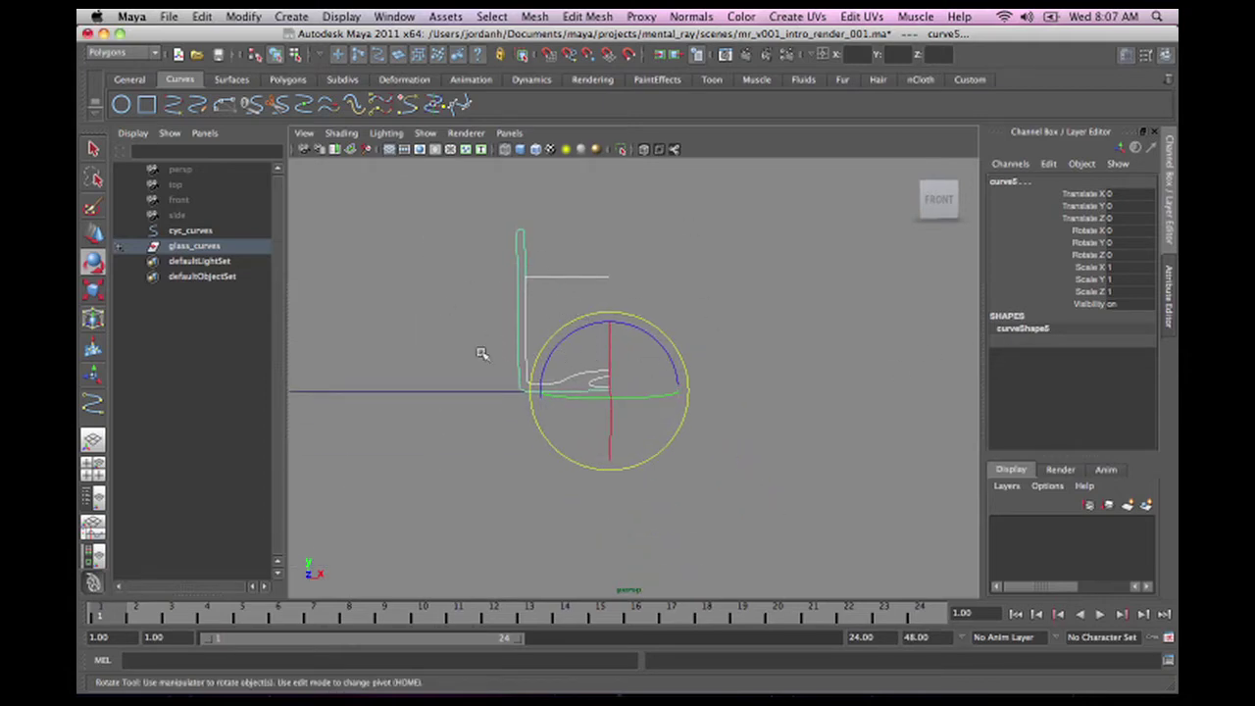
{"action": "key", "text": "space"}
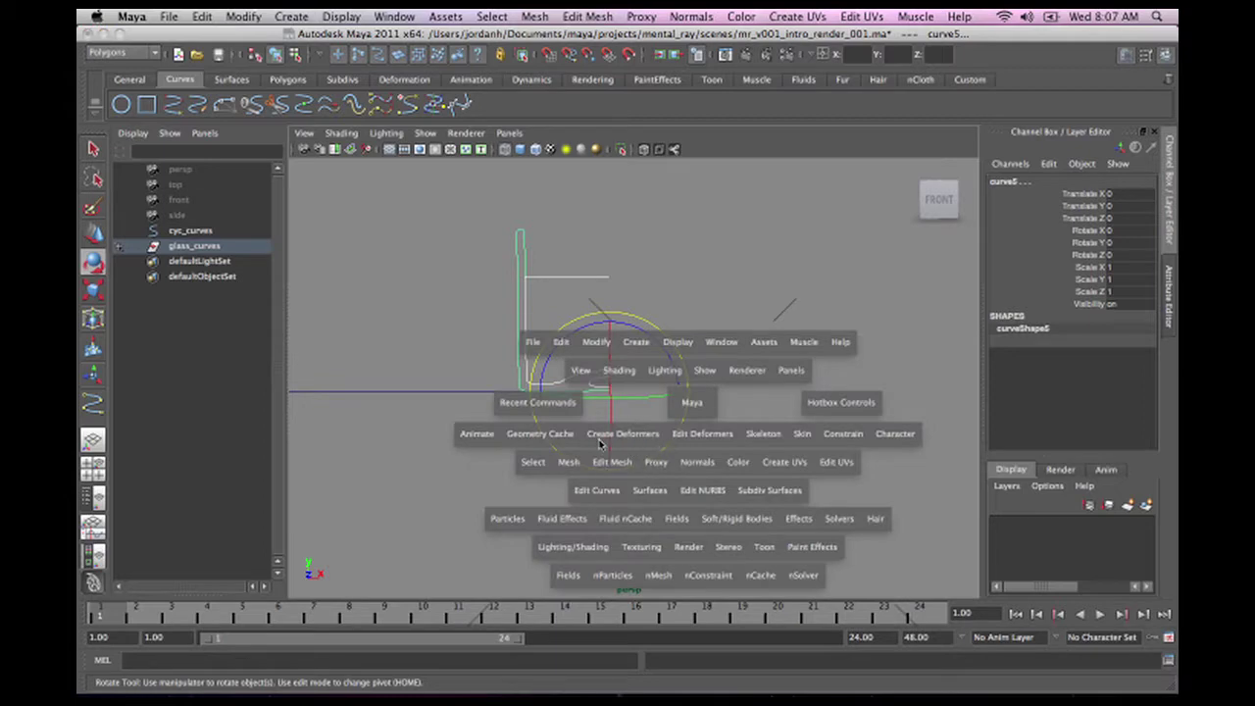
{"action": "left_click", "coordinate": [655, 492]}
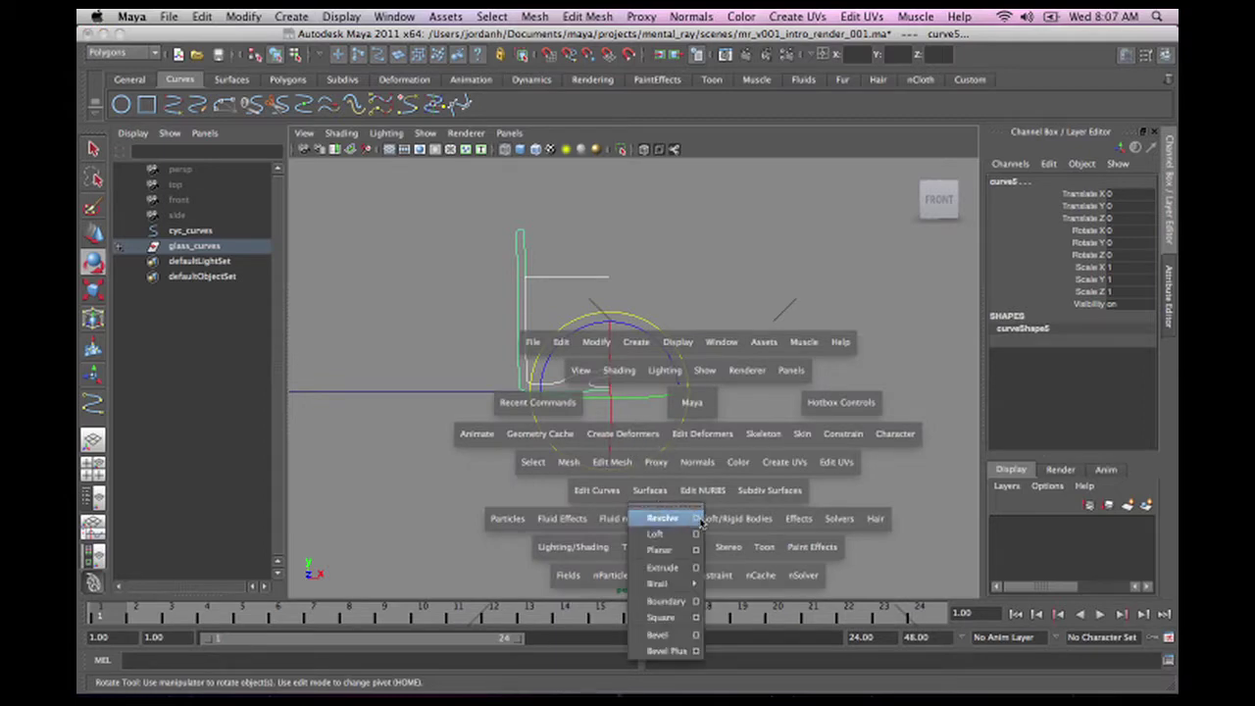
{"action": "left_click", "coordinate": [258, 418]}
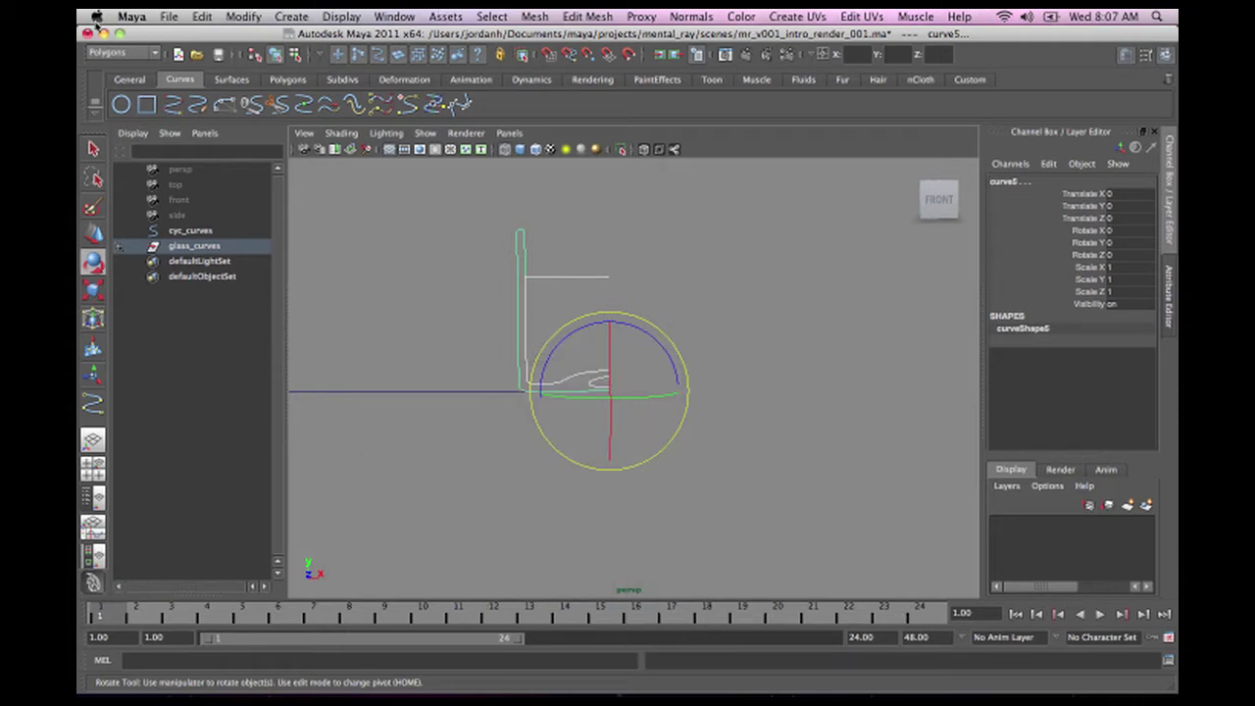
- Switch to the Surfaces menu set and open the Revolve options, setting the output geometry to Polygons
{"action": "left_click", "coordinate": [123, 52]}
{"action": "left_click", "coordinate": [117, 91]}
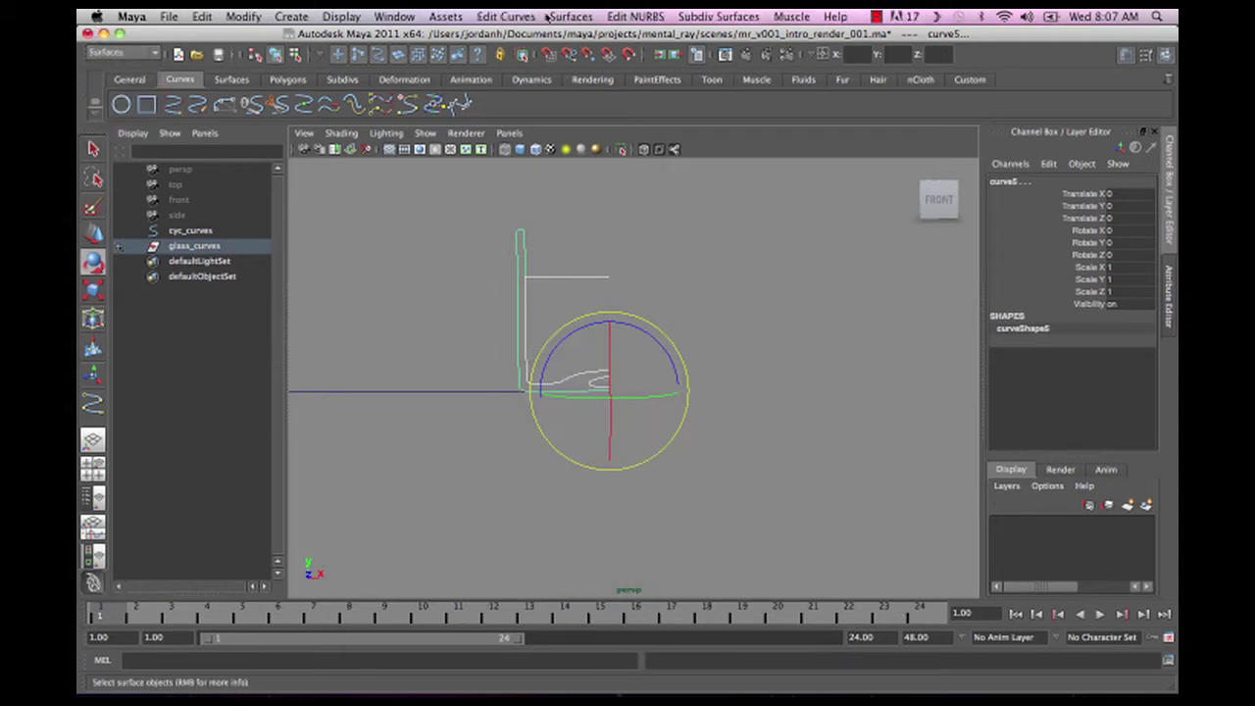
{"action": "left_click", "coordinate": [568, 15]}
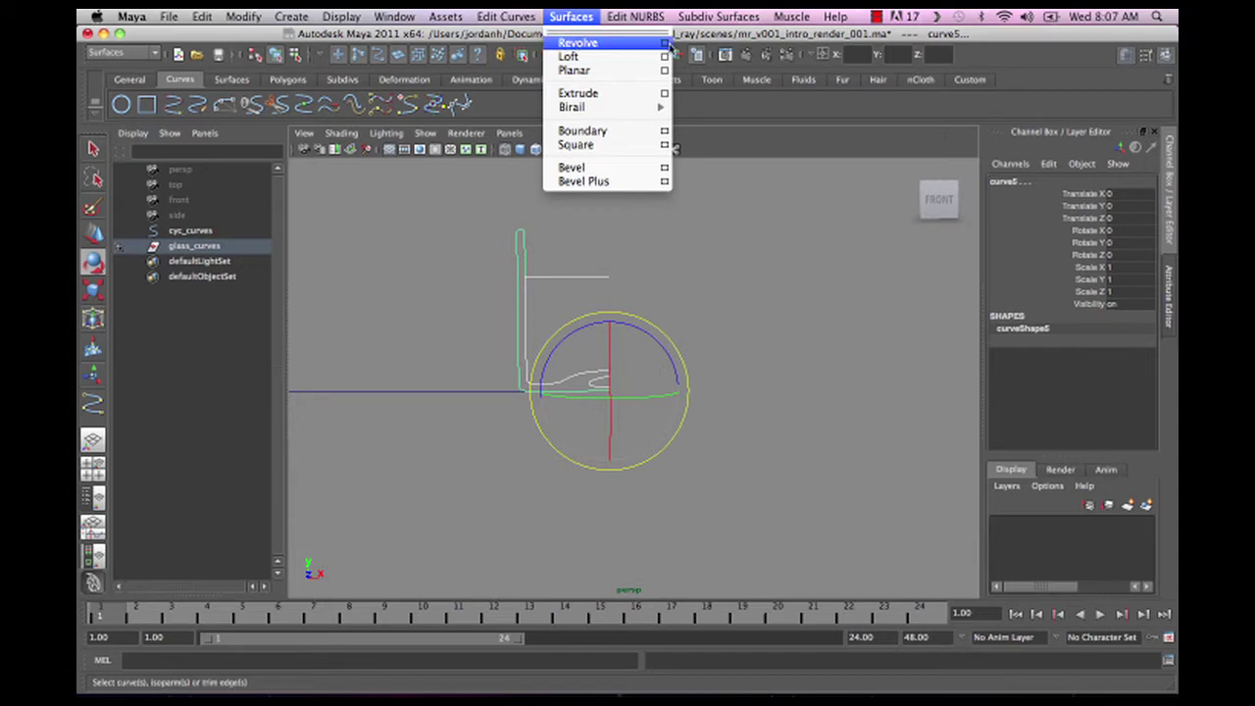
{"action": "left_click", "coordinate": [665, 44]}
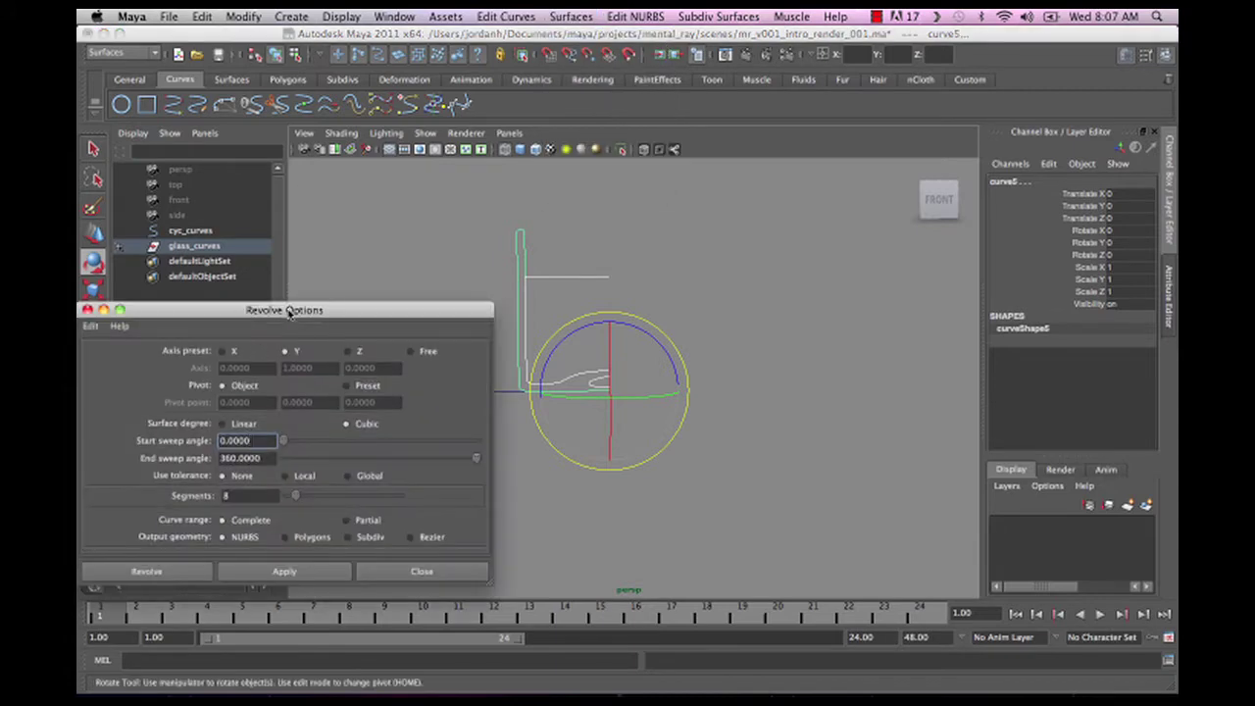
{"action": "left_click_drag", "start_coordinate": [290, 311], "coordinate": [309, 19]}
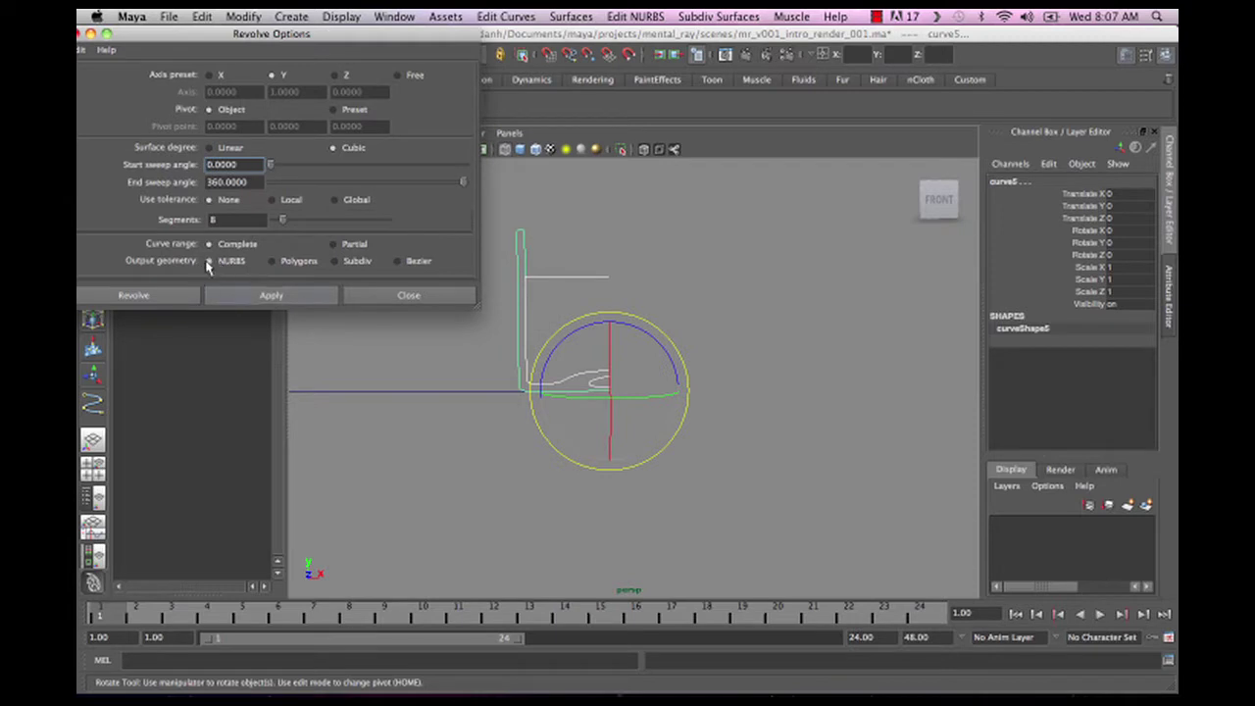
{"action": "left_click", "coordinate": [272, 262]}
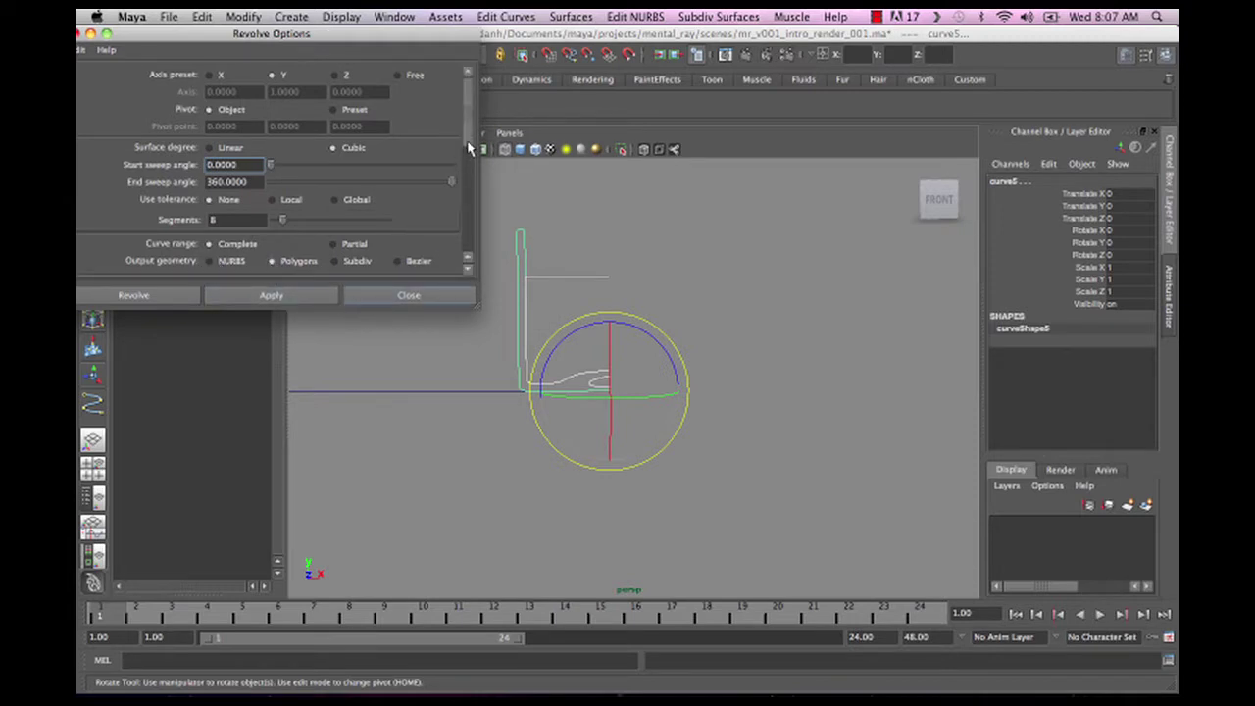
- Try revolving the four selected curves around Y as polygons with Triangles tessellation, and undo the revolve
{"action": "left_click_drag", "start_coordinate": [470, 145], "coordinate": [473, 239]}
{"action": "left_click", "coordinate": [268, 292]}
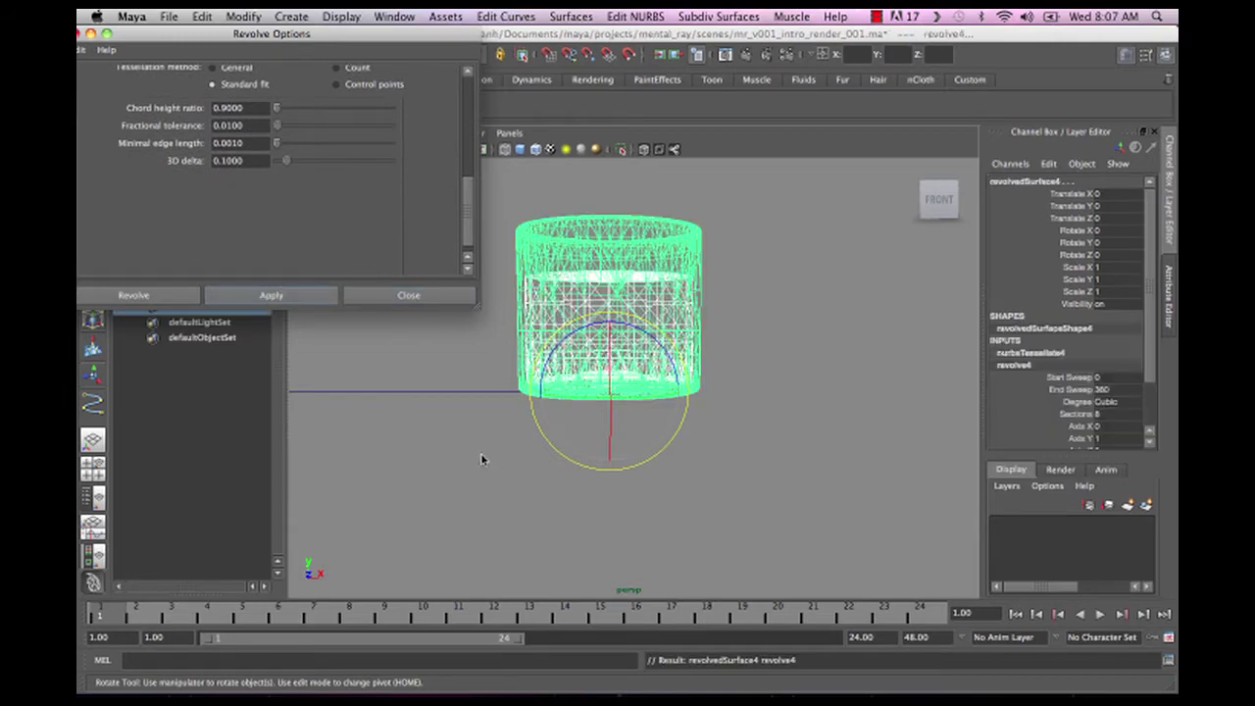
{"action": "left_click", "coordinate": [778, 314]}
{"action": "left_click_drag", "start_coordinate": [778, 314], "coordinate": [851, 357], "text": "alt"}
{"action": "left_click", "coordinate": [576, 365]}
{"action": "key", "text": "ctrl+z"}
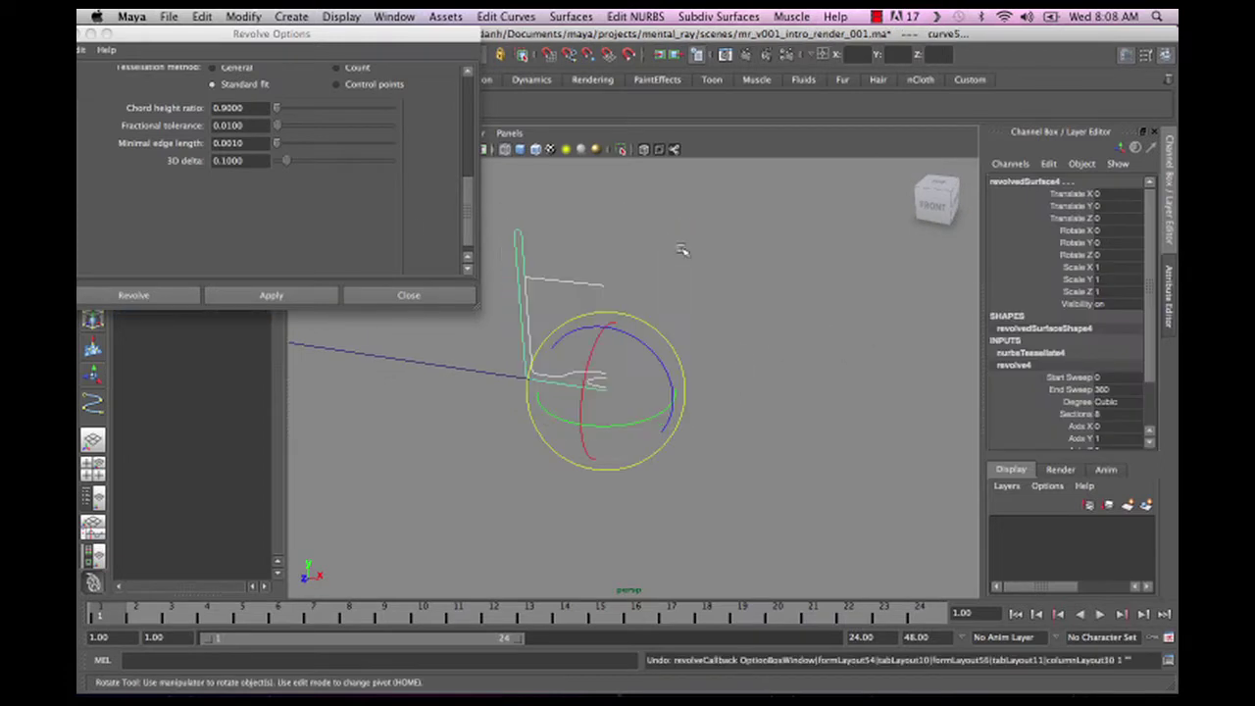
- Set the polygon type to Quads and revolve the four selected glass curves around the Y axis
{"action": "left_click_drag", "start_coordinate": [473, 206], "coordinate": [392, 157]}
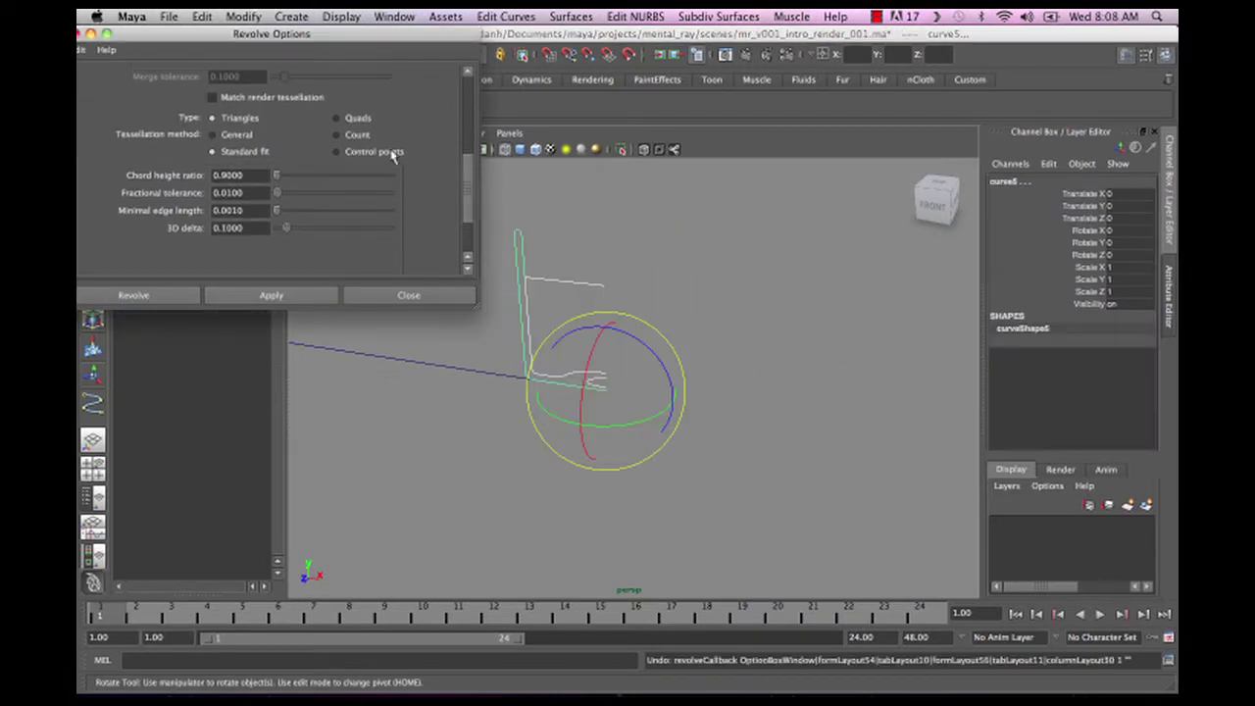
{"action": "left_click", "coordinate": [337, 118]}
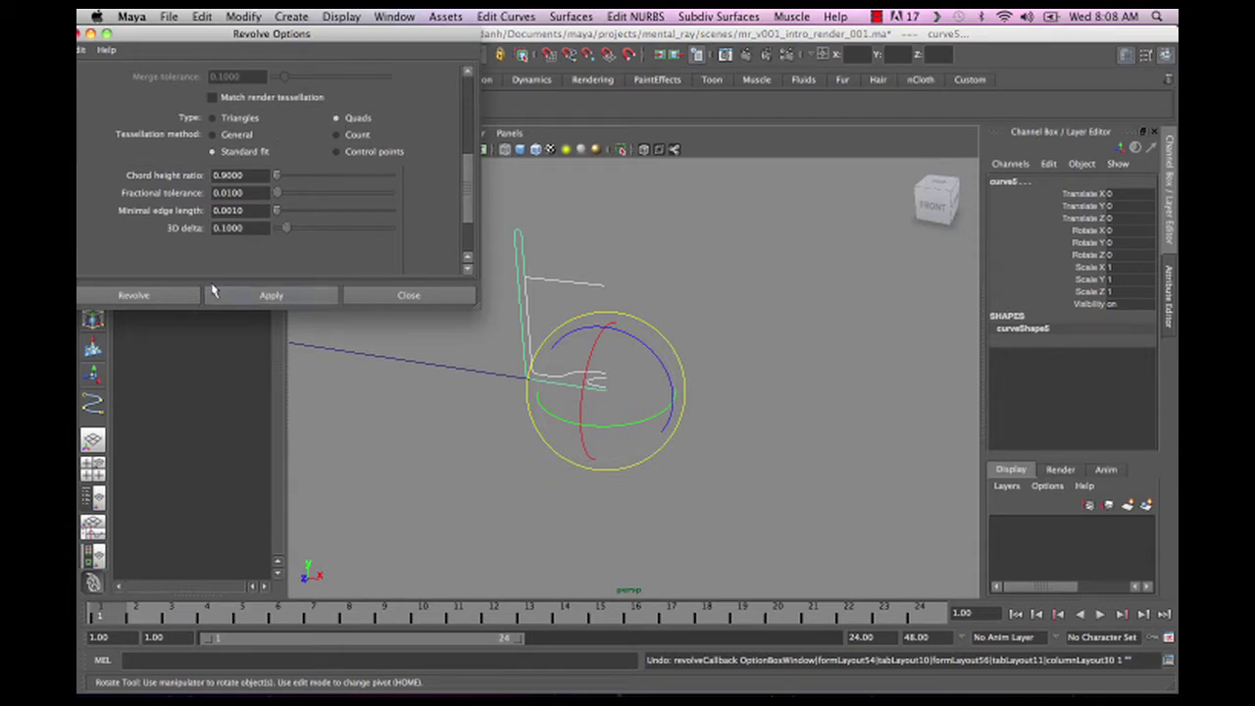
{"action": "left_click", "coordinate": [284, 300]}
{"action": "mouse_move", "coordinate": [784, 387]}
{"action": "left_mouse_down", "text": "alt"}
{"action": "mouse_move", "coordinate": [798, 362]}
{"action": "mouse_move", "coordinate": [796, 404]}
{"action": "left_mouse_up", "text": "alt"}
{"action": "right_click_drag", "start_coordinate": [796, 404], "coordinate": [891, 388], "text": "alt"}
{"action": "middle_click_drag", "start_coordinate": [753, 363], "coordinate": [778, 392], "text": "alt"}
{"action": "right_click_drag", "start_coordinate": [778, 392], "coordinate": [798, 450], "text": "alt"}
{"action": "left_click_drag", "start_coordinate": [798, 451], "coordinate": [792, 465], "text": "alt"}
{"action": "right_click_drag", "start_coordinate": [792, 465], "coordinate": [689, 431], "text": "alt"}
{"action": "middle_click_drag", "start_coordinate": [690, 431], "coordinate": [715, 436], "text": "alt"}
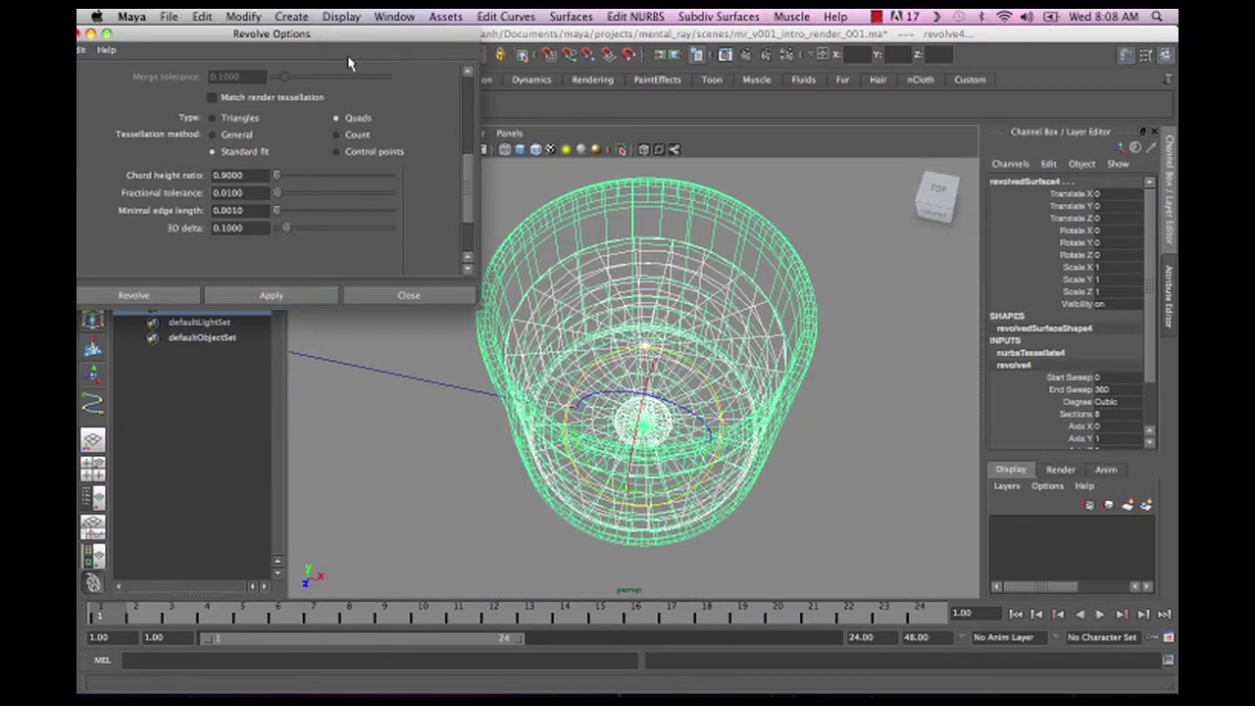
- Display the revolved glass in the perspective view with Smooth Shade All and Wireframe on Shaded
{"action": "left_click_drag", "start_coordinate": [358, 43], "coordinate": [258, 294]}
{"action": "left_click_drag", "start_coordinate": [638, 344], "coordinate": [690, 298], "text": "alt"}
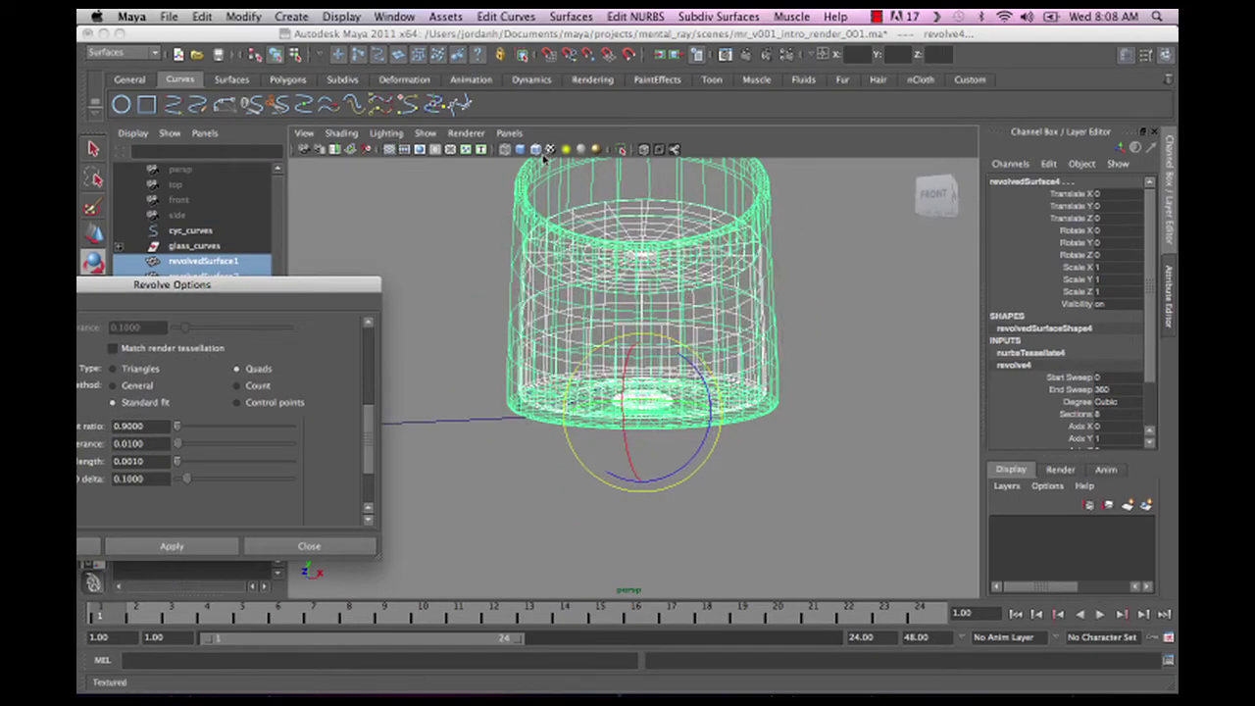
{"action": "mouse_move", "coordinate": [537, 212]}
{"action": "left_mouse_down", "text": "alt"}
{"action": "mouse_move", "coordinate": [529, 191]}
{"action": "mouse_move", "coordinate": [552, 179]}
{"action": "mouse_move", "coordinate": [573, 174]}
{"action": "mouse_move", "coordinate": [589, 200]}
{"action": "mouse_move", "coordinate": [471, 274]}
{"action": "mouse_move", "coordinate": [457, 261]}
{"action": "left_mouse_up", "text": "alt"}
{"action": "left_click", "coordinate": [343, 133]}
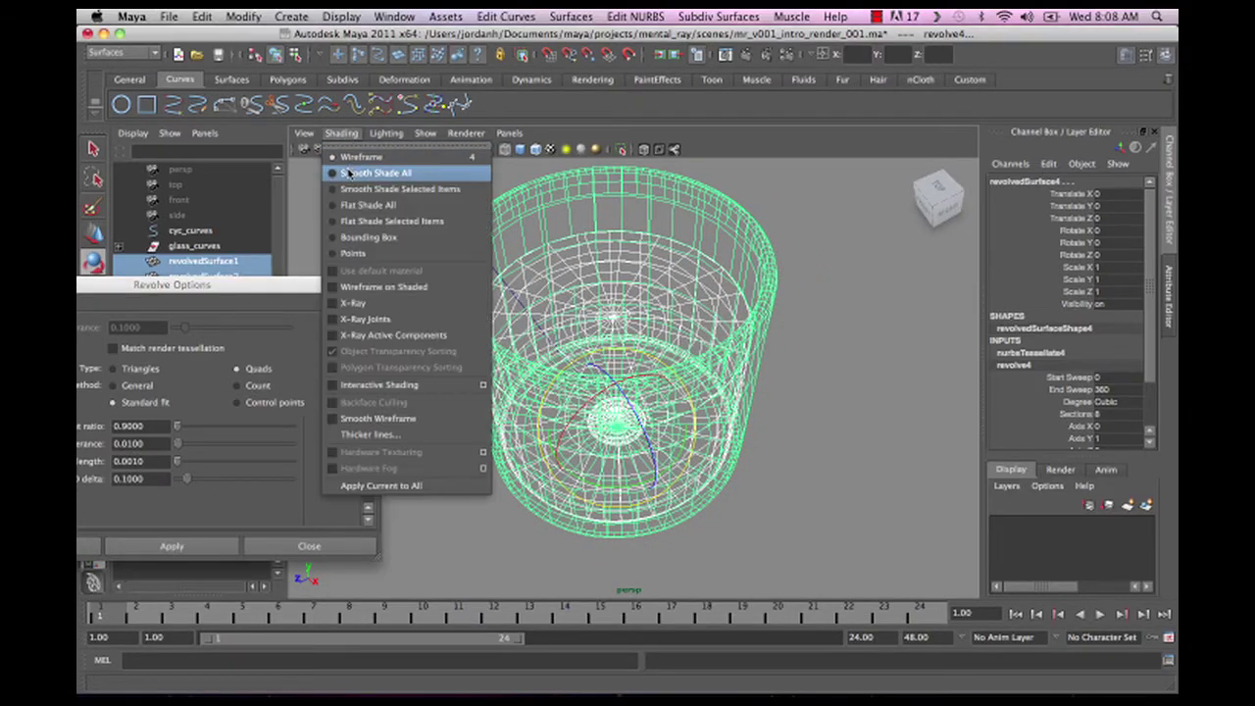
{"action": "left_click", "coordinate": [351, 171]}
{"action": "left_click", "coordinate": [342, 134]}
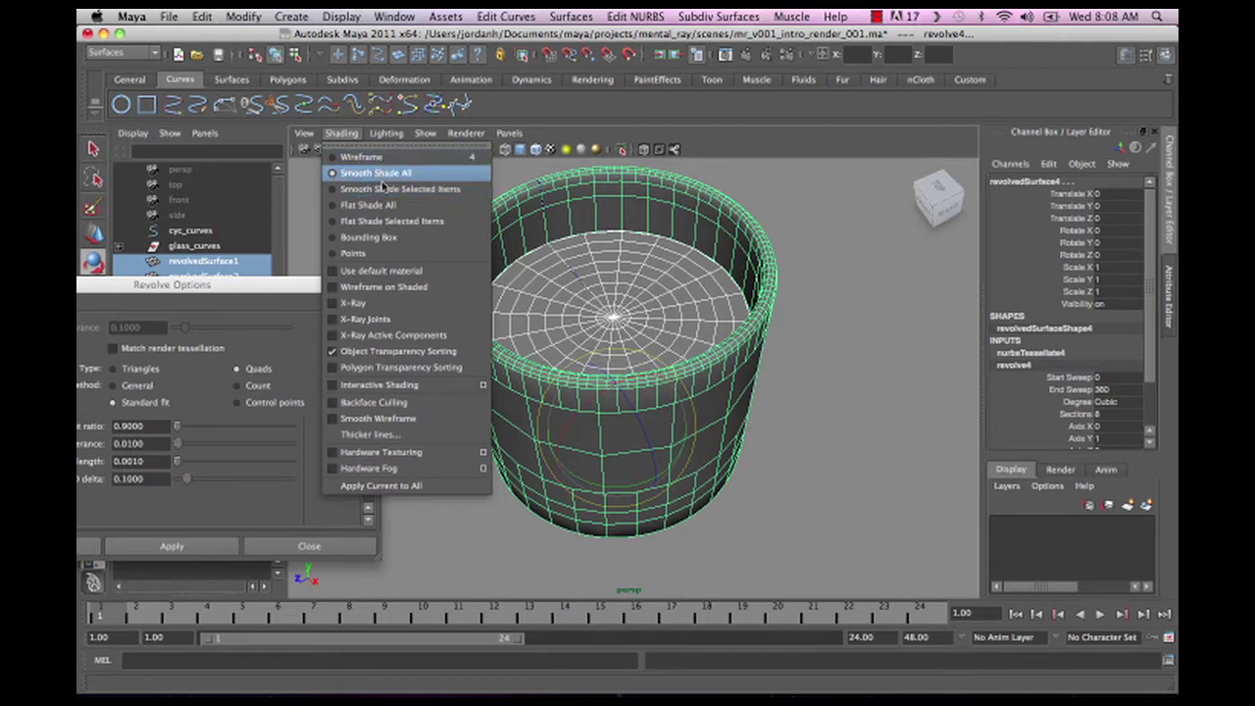
{"action": "left_click", "coordinate": [384, 288]}
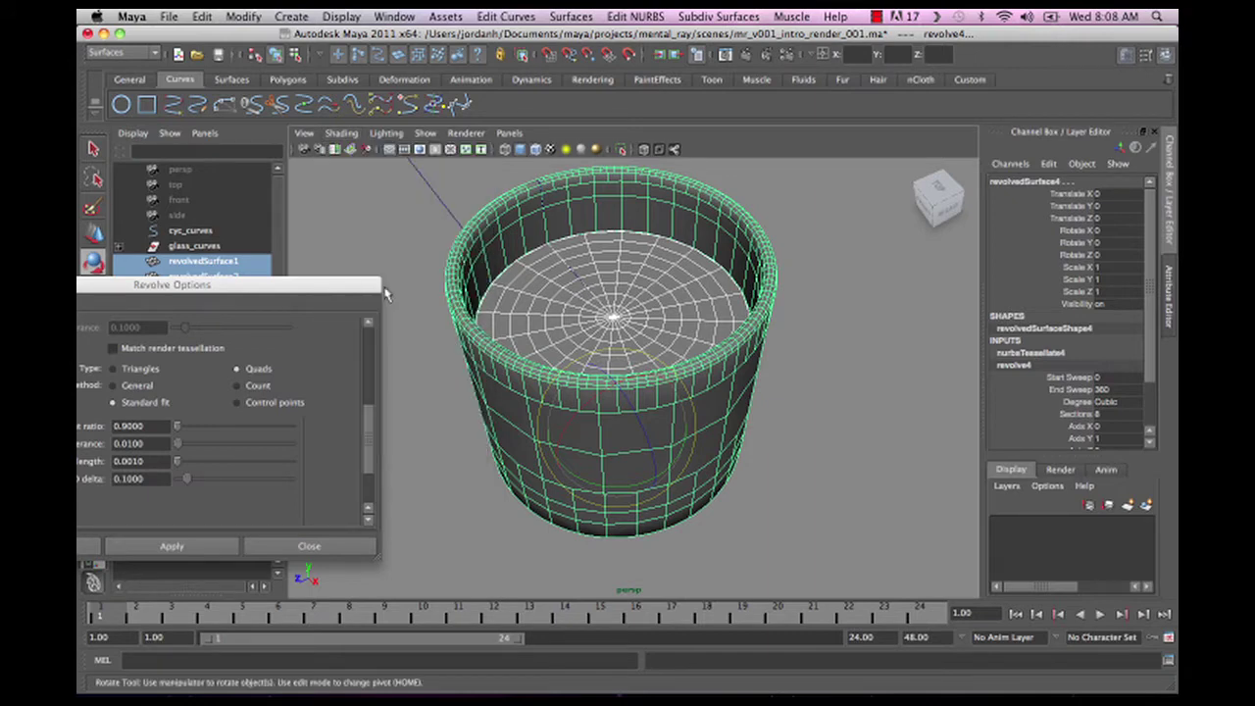
- Select the outer glass surface and try the smooth display on its quad mesh
{"action": "left_click", "coordinate": [840, 380]}
{"action": "left_click_drag", "start_coordinate": [840, 383], "coordinate": [650, 280], "text": "alt"}
{"action": "left_click", "coordinate": [672, 295]}
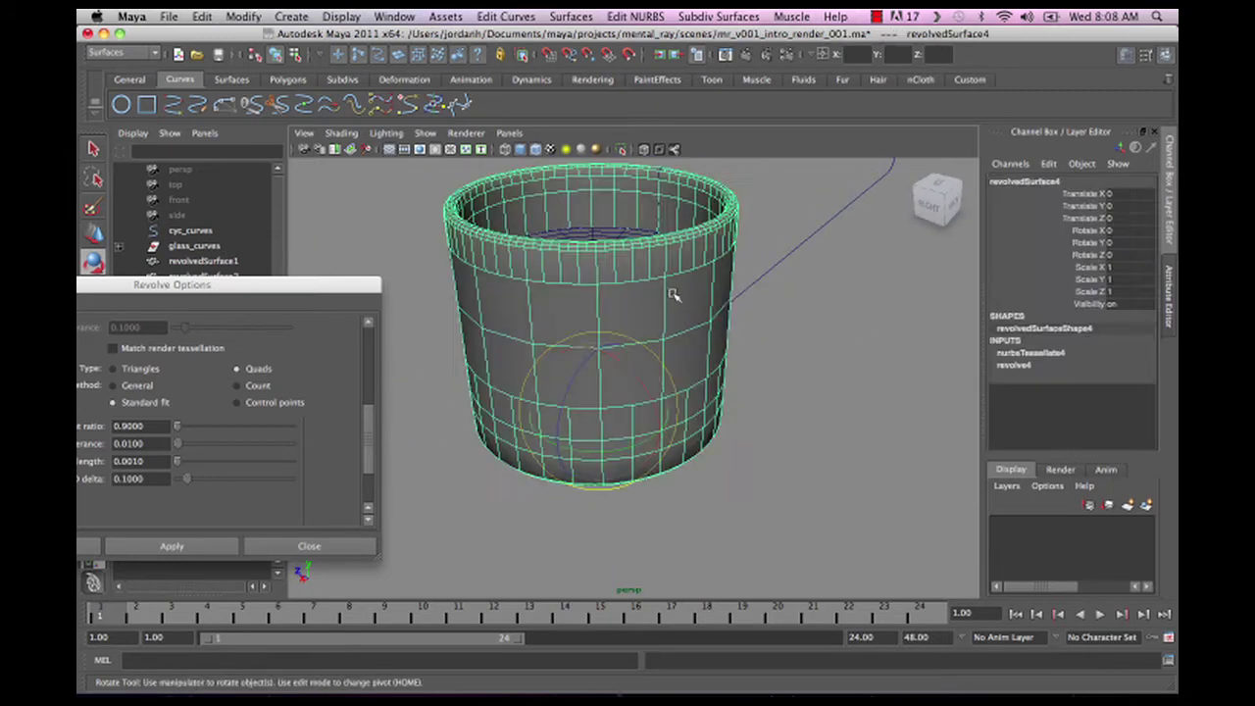
{"action": "key", "text": "3"}
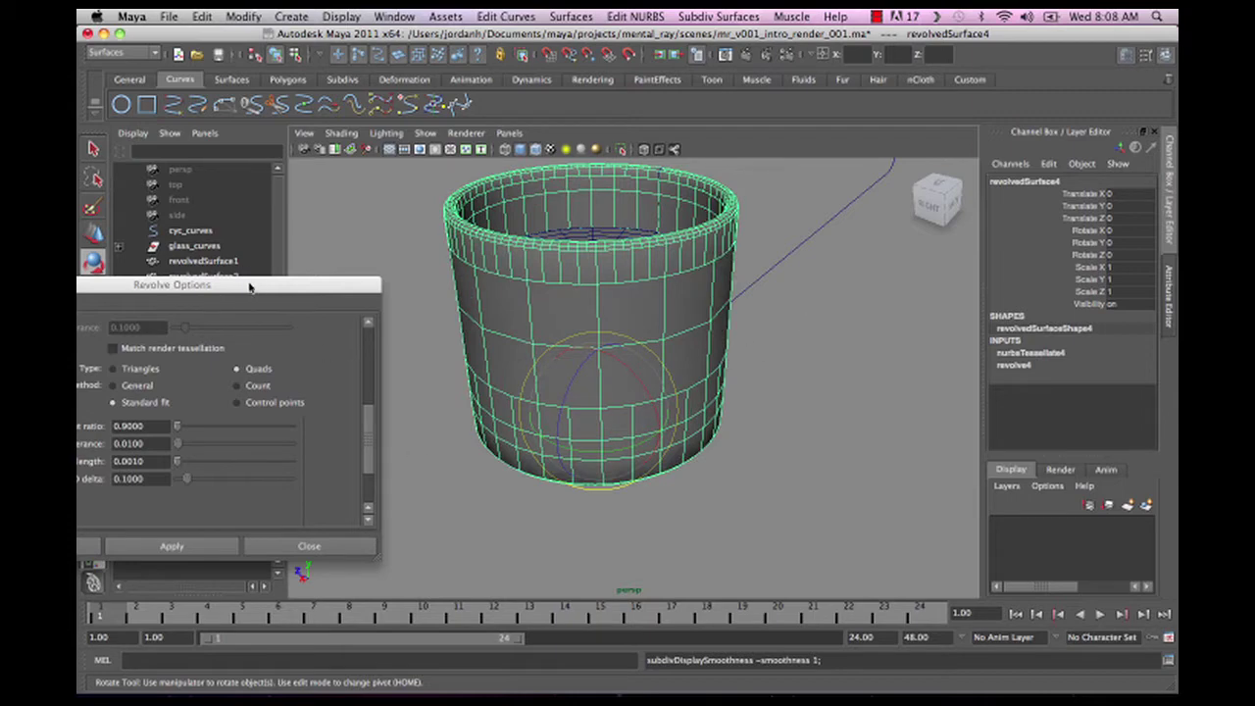
{"action": "left_click_drag", "start_coordinate": [260, 292], "coordinate": [377, 141]}
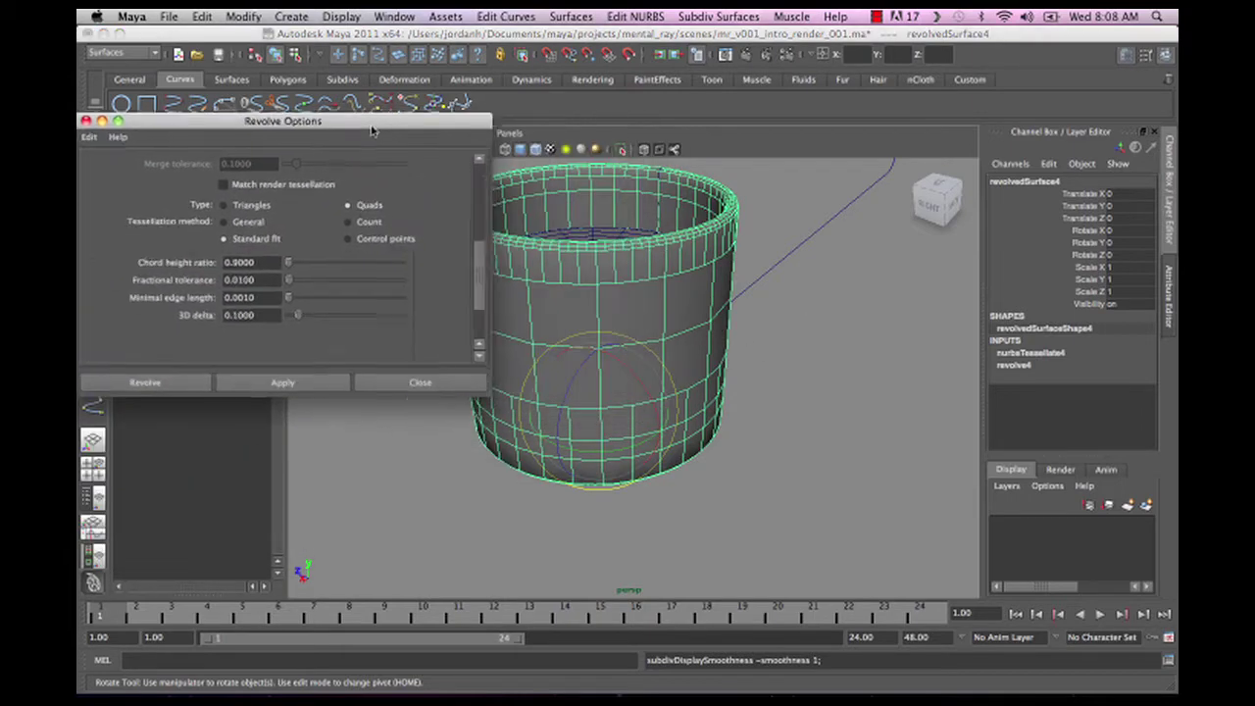
- Undo the display change and the Quads revolve, back to the four selected profile curves
{"action": "left_click", "coordinate": [900, 440]}
{"action": "key", "text": "z"}
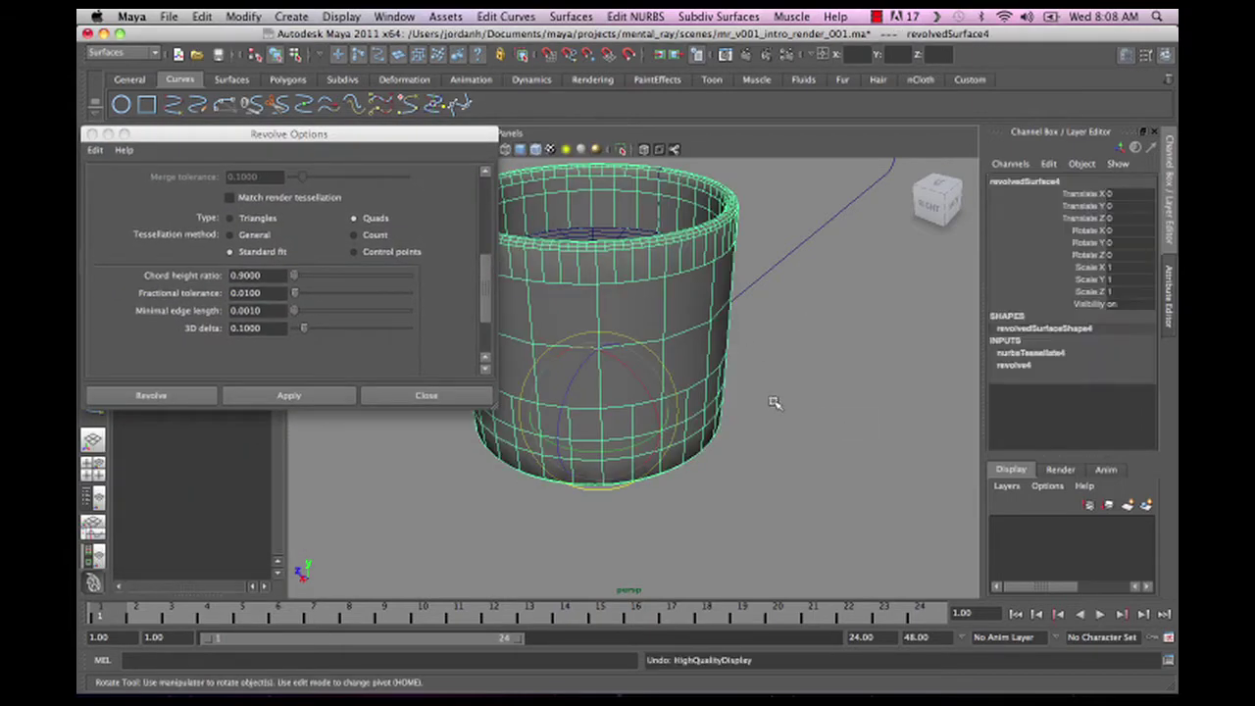
{"action": "key", "text": "z"}
{"action": "key", "text": "z"}
{"action": "key", "text": "z"}
{"action": "key", "text": "z"}
{"action": "key", "text": "z"}
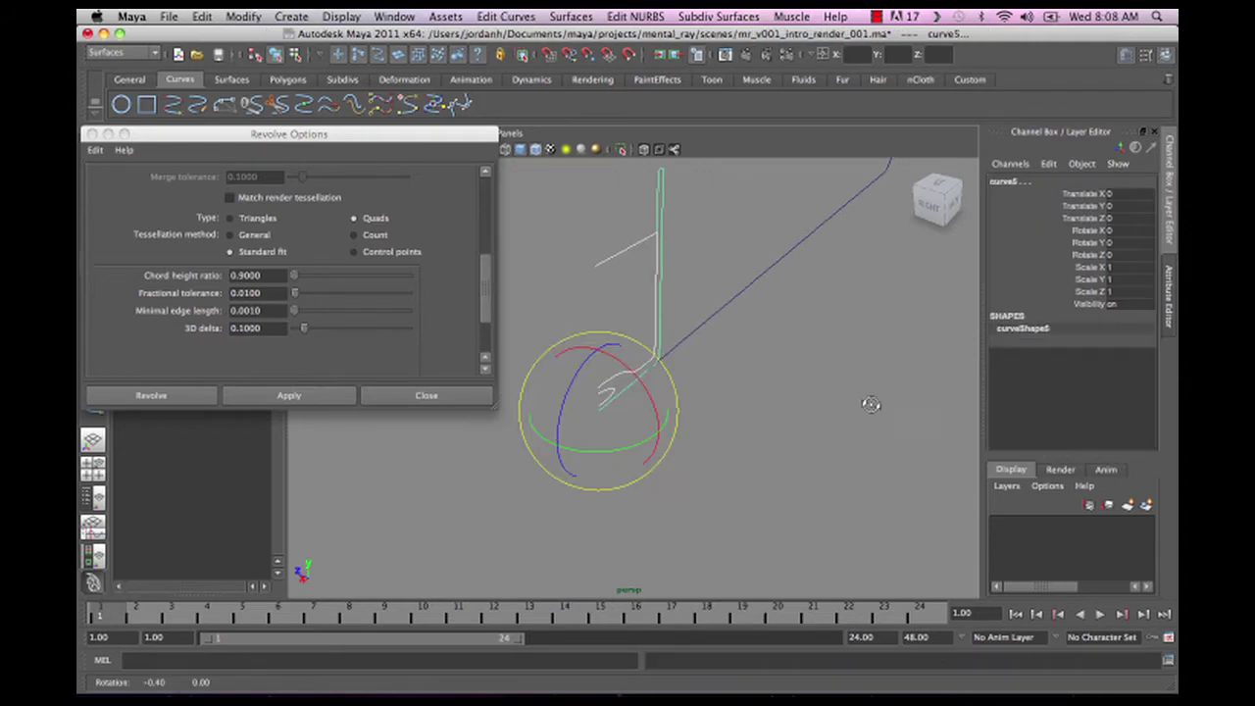
- Set the Revolve tessellation method to Control points and revolve the four glass curves as polygons with 8 segments
{"action": "middle_click_drag", "start_coordinate": [765, 406], "coordinate": [890, 383], "text": "alt"}
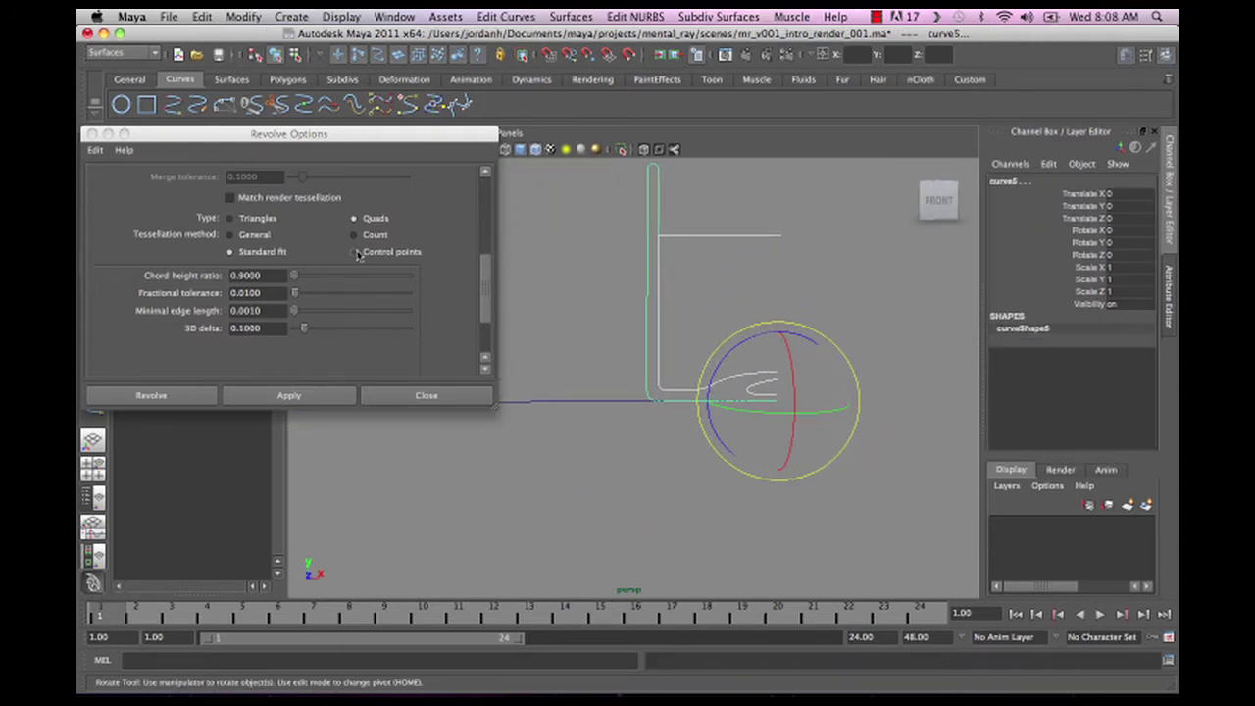
{"action": "left_click", "coordinate": [357, 255]}
{"action": "scroll", "coordinate": [359, 259], "scroll_direction": "up", "scroll_amount": 3}
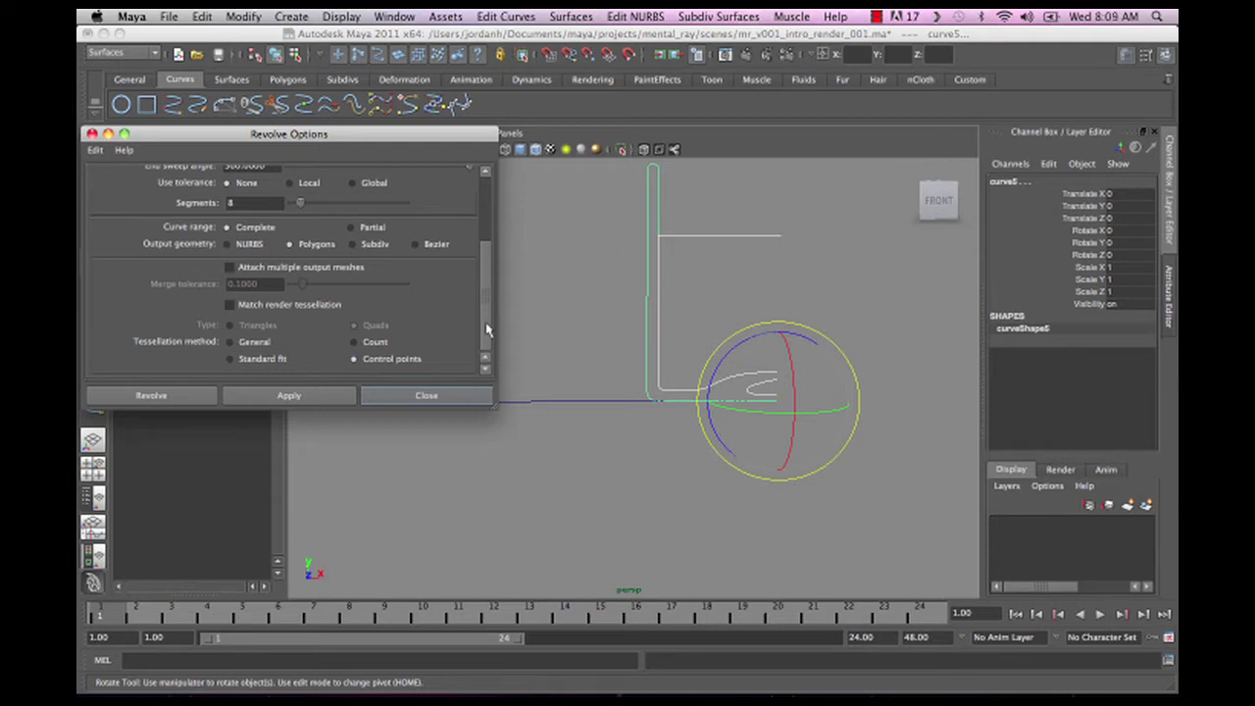
{"action": "left_click", "coordinate": [290, 396]}
{"action": "left_click_drag", "start_coordinate": [842, 478], "coordinate": [670, 384], "text": "alt"}
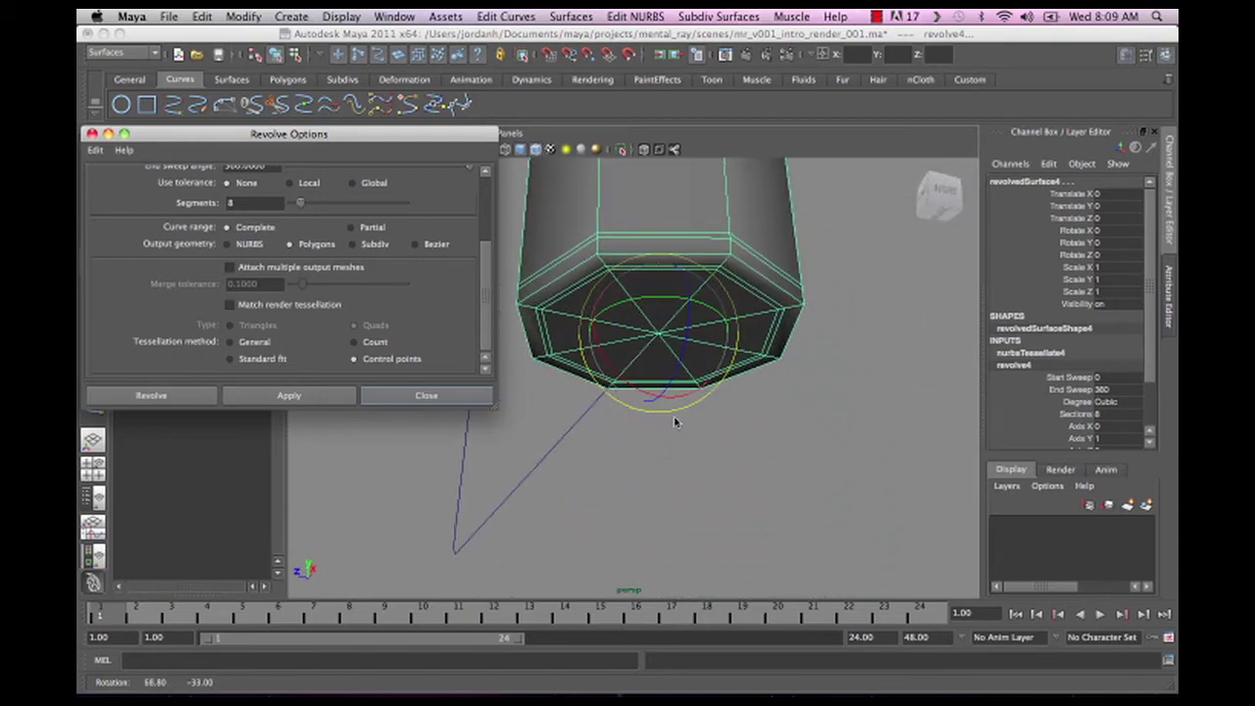
{"action": "left_click_drag", "start_coordinate": [674, 422], "coordinate": [762, 513], "text": "alt"}
{"action": "right_click_drag", "start_coordinate": [762, 512], "coordinate": [868, 431], "text": "alt"}
{"action": "middle_click_drag", "start_coordinate": [868, 431], "coordinate": [845, 358], "text": "alt"}
{"action": "right_click_drag", "start_coordinate": [845, 358], "coordinate": [676, 392], "text": "alt"}
{"action": "left_click_drag", "start_coordinate": [676, 392], "coordinate": [720, 403], "text": "alt"}
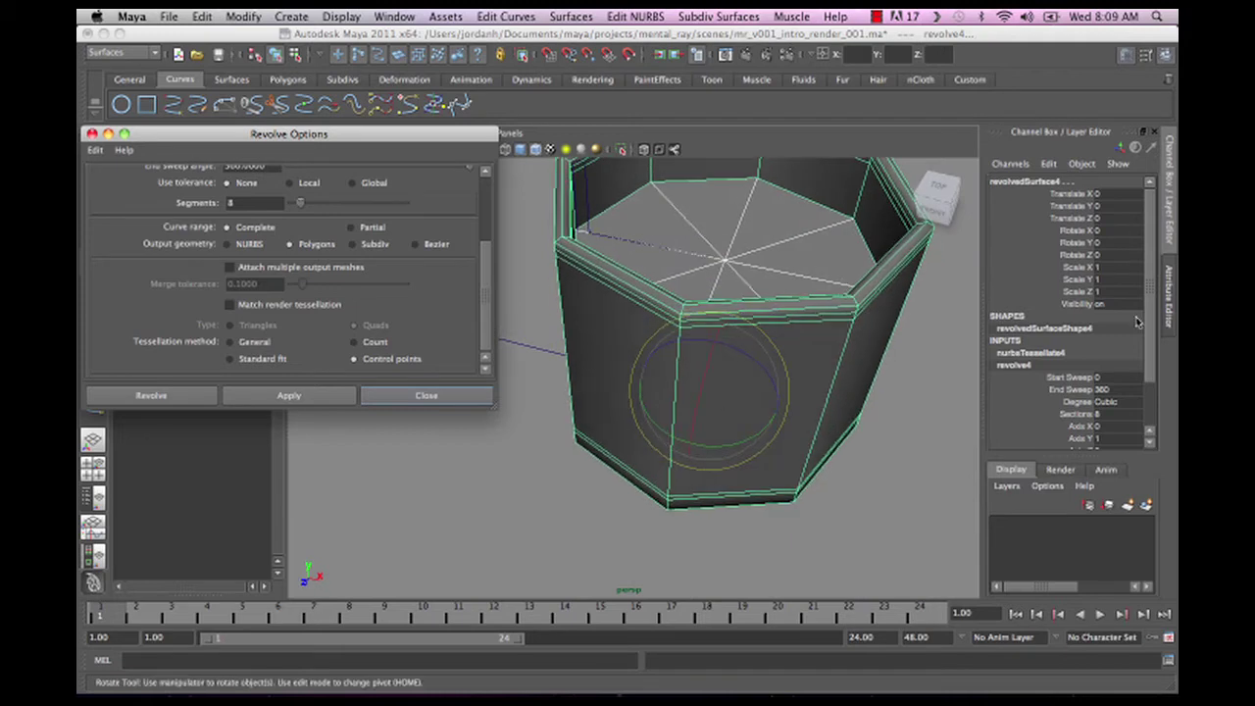
- Increase the revolve's Sections to 45 on the revolved glass surfaces
{"action": "left_click", "coordinate": [1076, 415]}
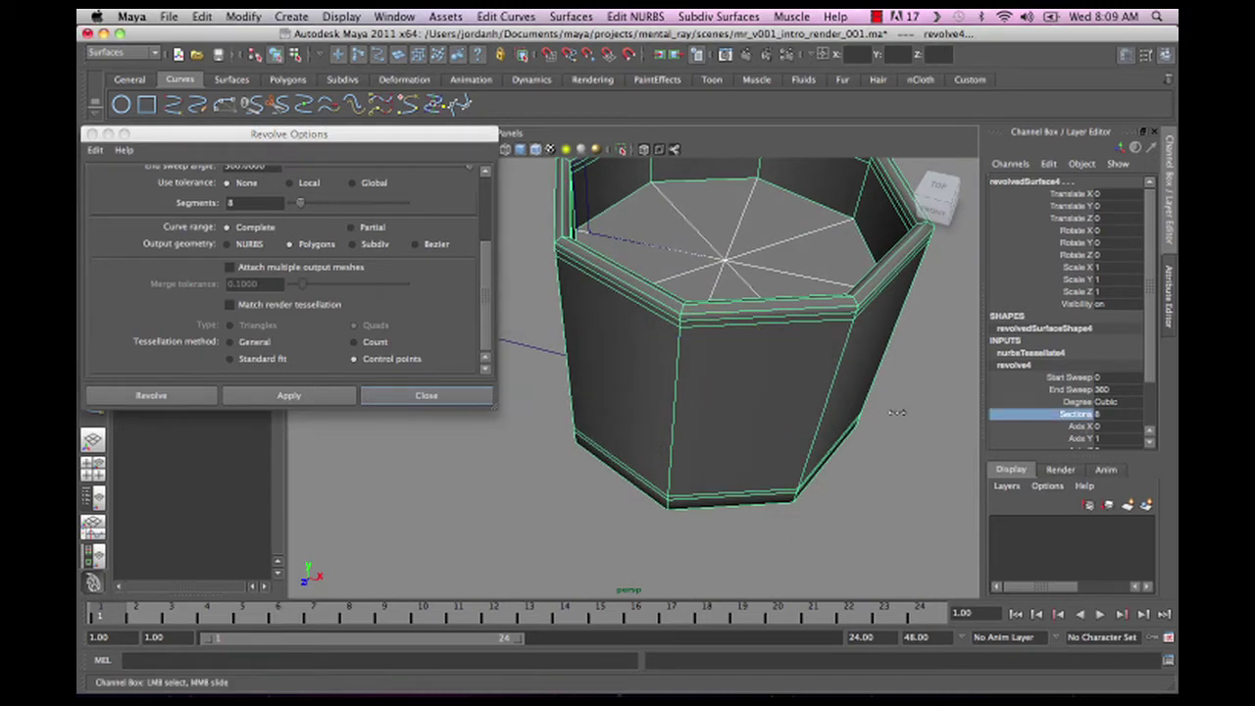
{"action": "middle_click_drag", "start_coordinate": [898, 412], "coordinate": [1175, 397]}
{"action": "left_click_drag", "start_coordinate": [751, 499], "coordinate": [645, 448], "text": "alt"}
- Display the outer glass surface at smoothness 3 and check its lower corner in the front view
{"action": "key", "text": "space"}
{"action": "middle_click_drag", "start_coordinate": [611, 347], "coordinate": [620, 236], "text": "alt"}
{"action": "right_click_drag", "start_coordinate": [619, 235], "coordinate": [582, 365], "text": "alt"}
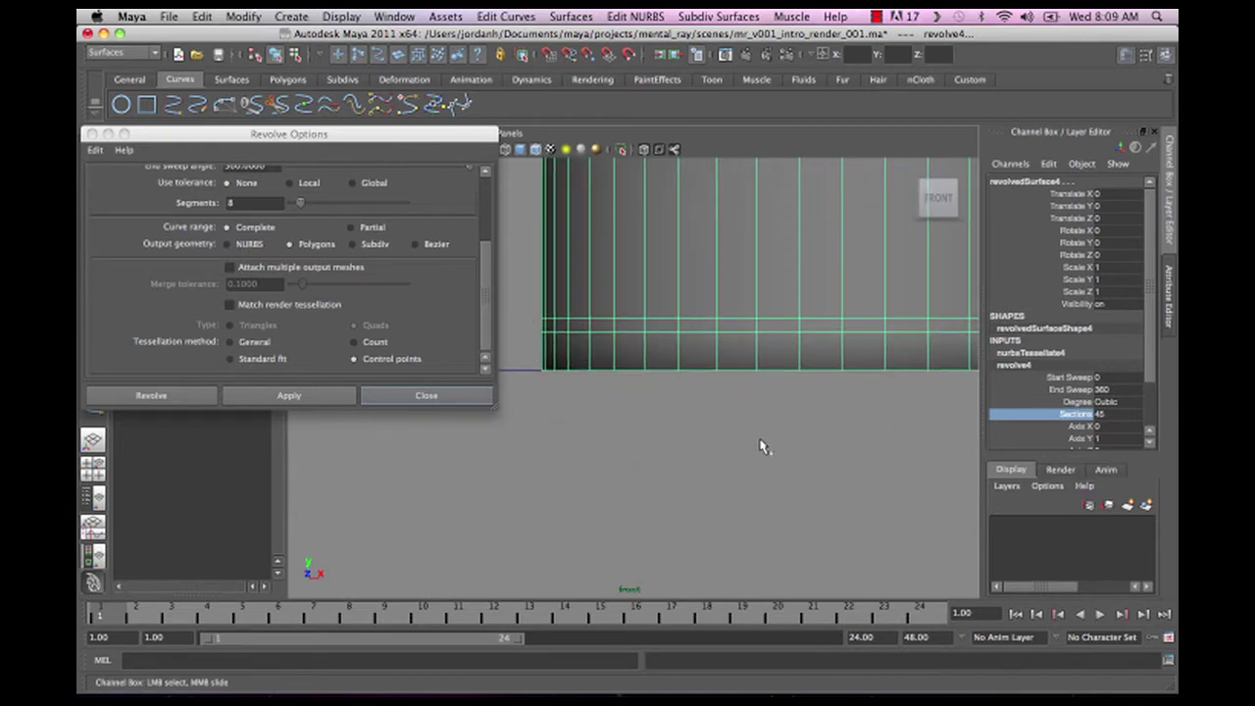
{"action": "left_click_drag", "start_coordinate": [404, 131], "coordinate": [377, 515]}
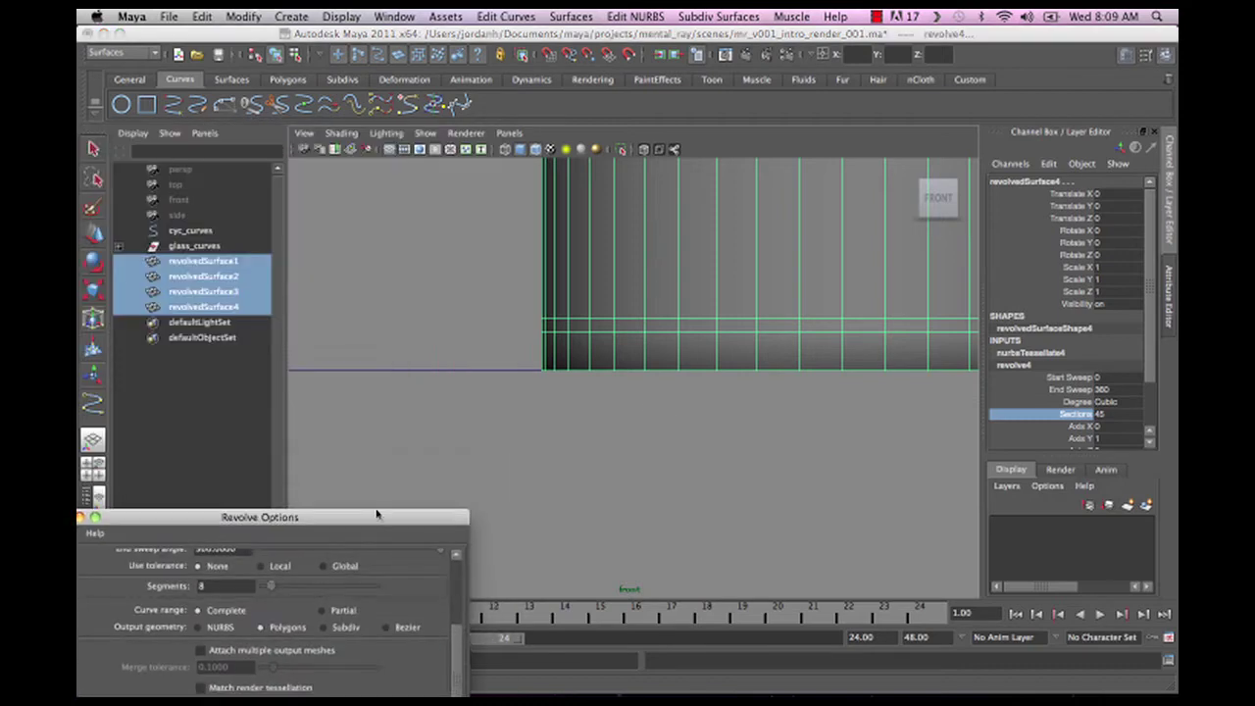
{"action": "left_click", "coordinate": [585, 308]}
{"action": "key", "text": "3"}
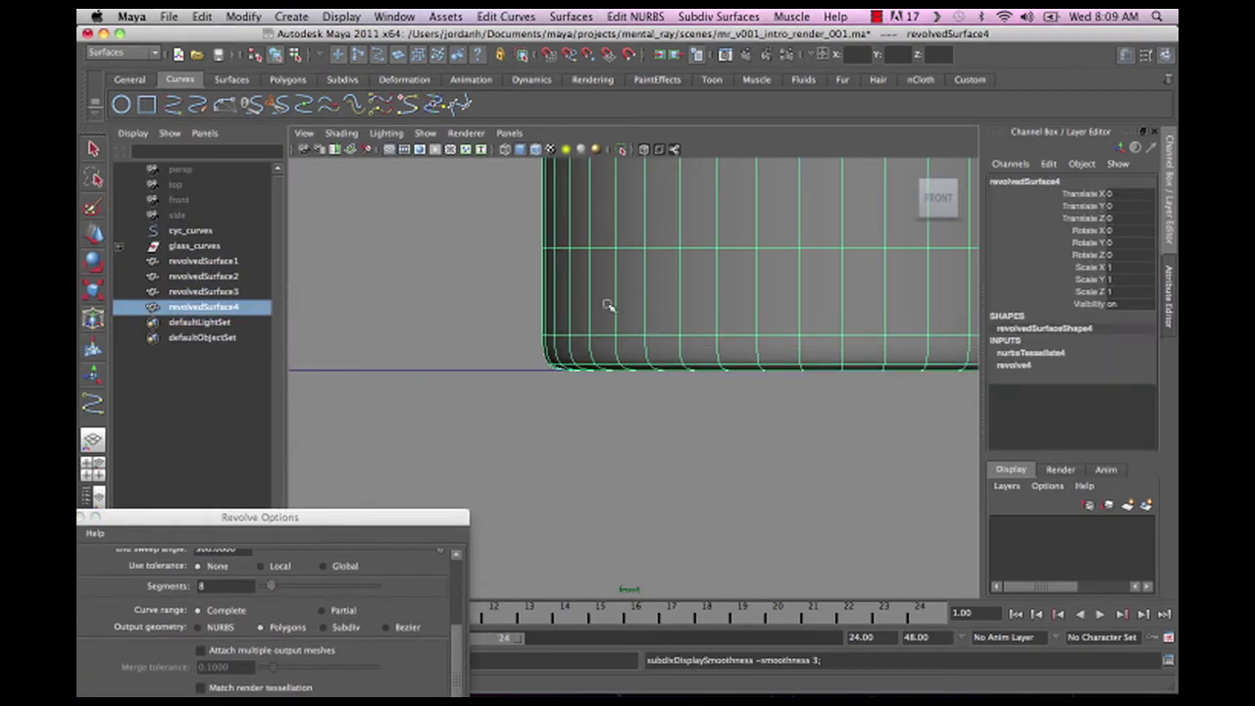
{"action": "left_click", "coordinate": [471, 235]}
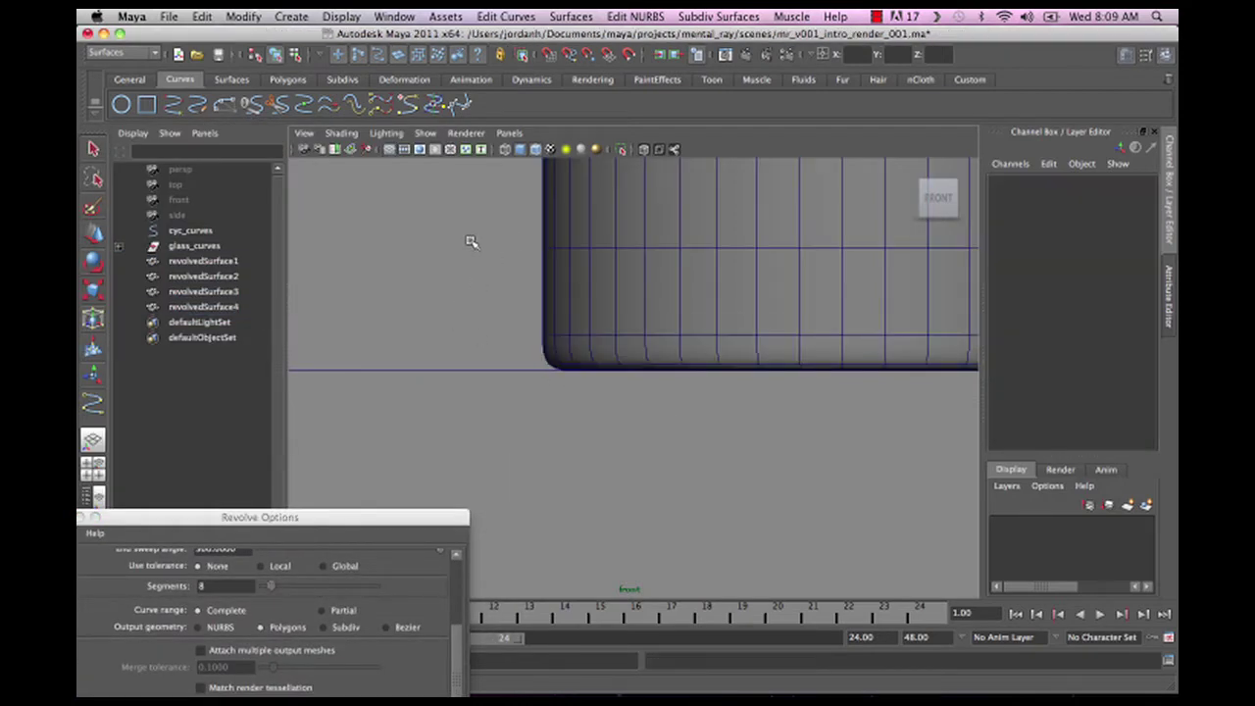
- Examine the smoothed glass from several angles in the perspective view
{"action": "key", "text": "space"}
{"action": "left_click", "coordinate": [472, 244]}
{"action": "left_click_drag", "start_coordinate": [475, 251], "coordinate": [571, 409], "text": "alt"}
{"action": "right_click_drag", "start_coordinate": [572, 408], "coordinate": [524, 356], "text": "alt"}
{"action": "left_click_drag", "start_coordinate": [392, 299], "coordinate": [478, 360], "text": "alt"}
{"action": "left_click_drag", "start_coordinate": [345, 519], "coordinate": [435, 126]}
{"action": "left_click_drag", "start_coordinate": [621, 373], "coordinate": [712, 446], "text": "alt"}
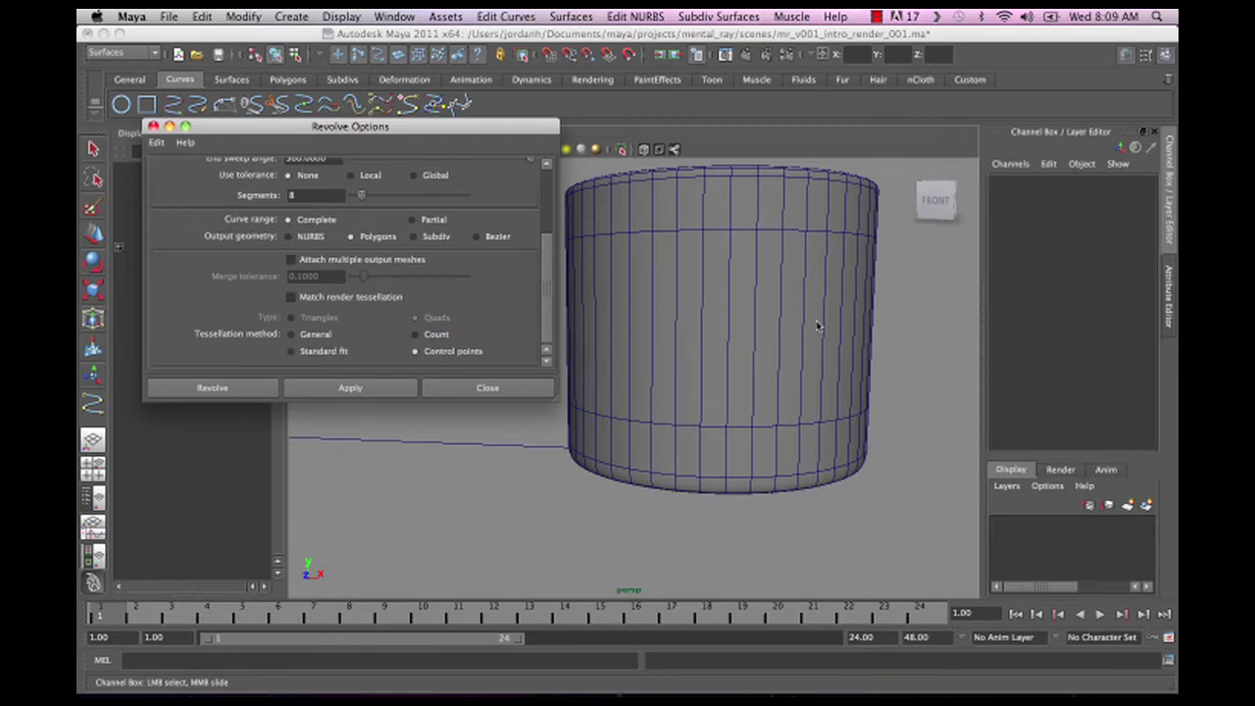
- Undo the Sections change and delete the four revolved surfaces, keeping only the profile curves
{"action": "left_click", "coordinate": [894, 317]}
{"action": "key", "text": "super+z"}
{"action": "key", "text": "super+z"}
{"action": "key", "text": "super+z"}
{"action": "key", "text": "super+z"}
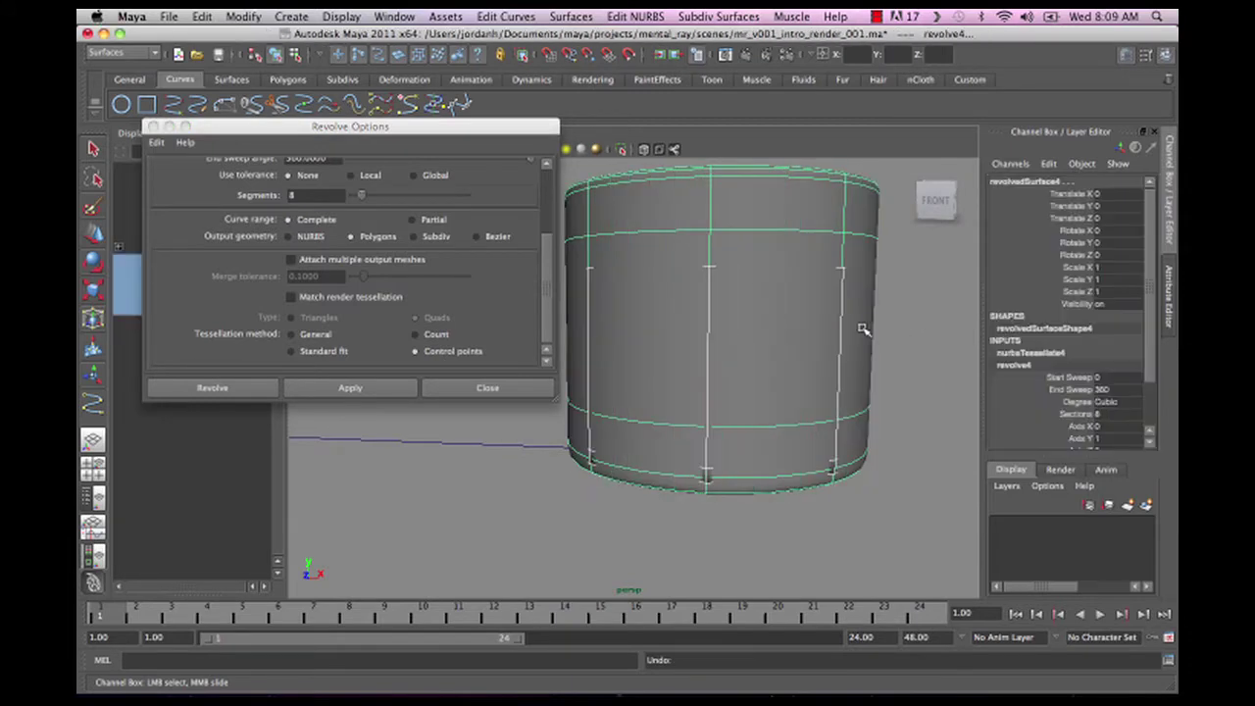
{"action": "key", "text": "Delete"}
{"action": "left_click", "coordinate": [476, 124]}
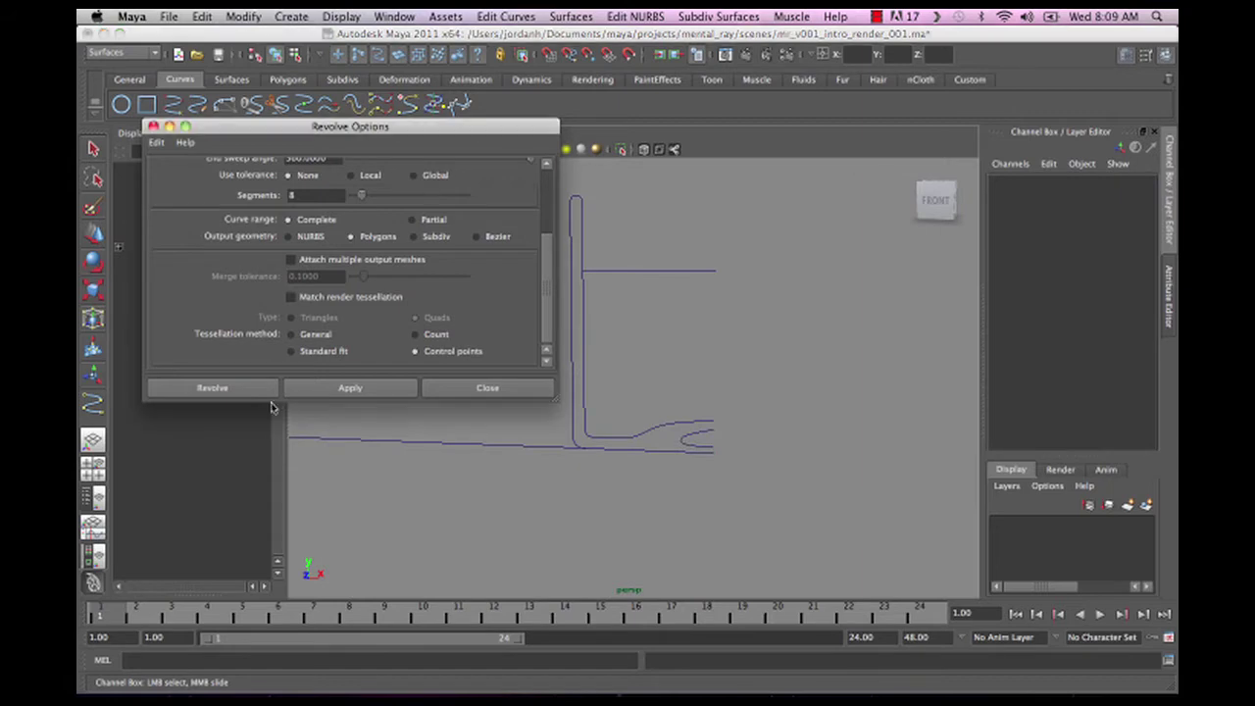
- Switch to the front view and show the control points of the horizontal liquid surface curve
{"action": "left_click", "coordinate": [758, 368]}
{"action": "left_click_drag", "start_coordinate": [798, 347], "coordinate": [810, 339], "text": "alt"}
{"action": "middle_click_drag", "start_coordinate": [790, 322], "coordinate": [771, 328], "text": "alt"}
{"action": "right_click_drag", "start_coordinate": [770, 328], "coordinate": [838, 305], "text": "alt"}
{"action": "middle_click_drag", "start_coordinate": [838, 306], "coordinate": [786, 341], "text": "alt"}
{"action": "key", "text": "space"}
{"action": "right_click_drag", "start_coordinate": [634, 409], "coordinate": [777, 388], "text": "alt"}
{"action": "key", "text": "space"}
{"action": "left_click_drag", "start_coordinate": [765, 388], "coordinate": [763, 419]}
{"action": "right_click_drag", "start_coordinate": [763, 419], "coordinate": [731, 370], "text": "alt"}
{"action": "middle_click_drag", "start_coordinate": [731, 370], "coordinate": [748, 389], "text": "alt"}
{"action": "right_click_drag", "start_coordinate": [747, 389], "coordinate": [764, 363], "text": "alt"}
{"action": "middle_click_drag", "start_coordinate": [709, 303], "coordinate": [711, 386], "text": "alt"}
{"action": "left_click_drag", "start_coordinate": [714, 270], "coordinate": [709, 343]}
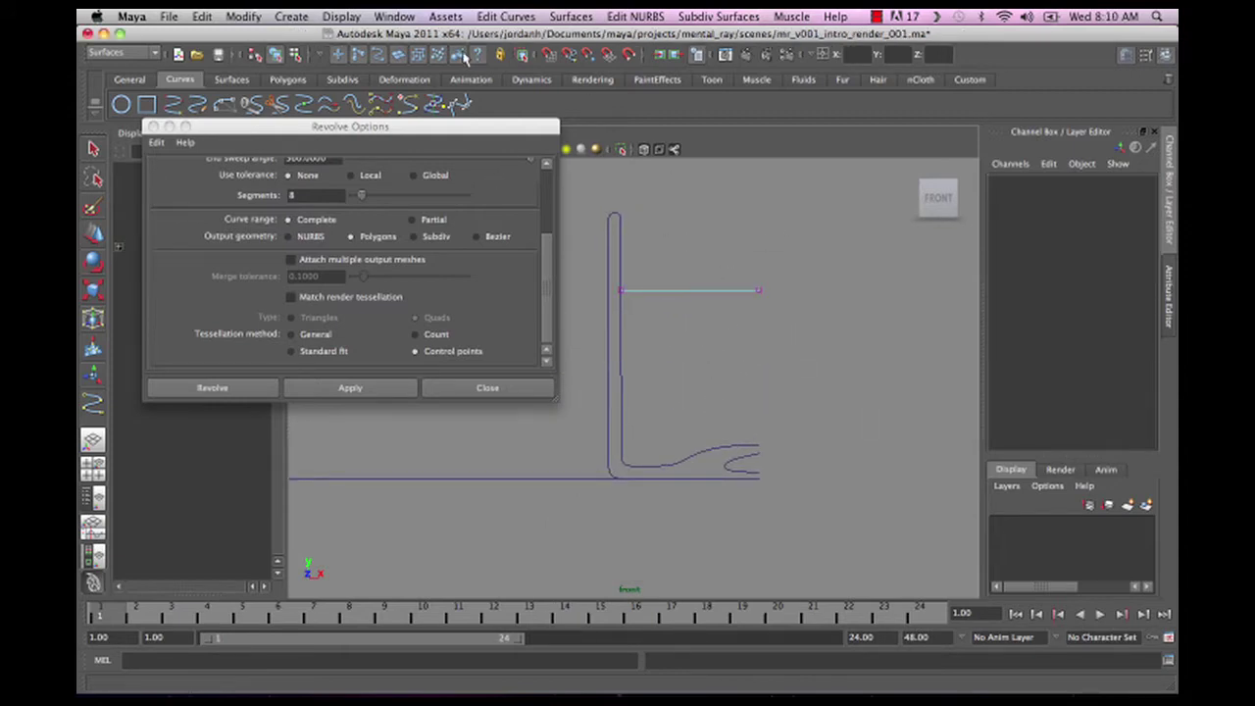
- Show the control vertices of the outer glass wall curve and examine their spacing at the rim and base corner
{"action": "left_click_drag", "start_coordinate": [504, 124], "coordinate": [342, 344]}
{"action": "right_click_drag", "start_coordinate": [734, 350], "coordinate": [632, 224], "text": "alt"}
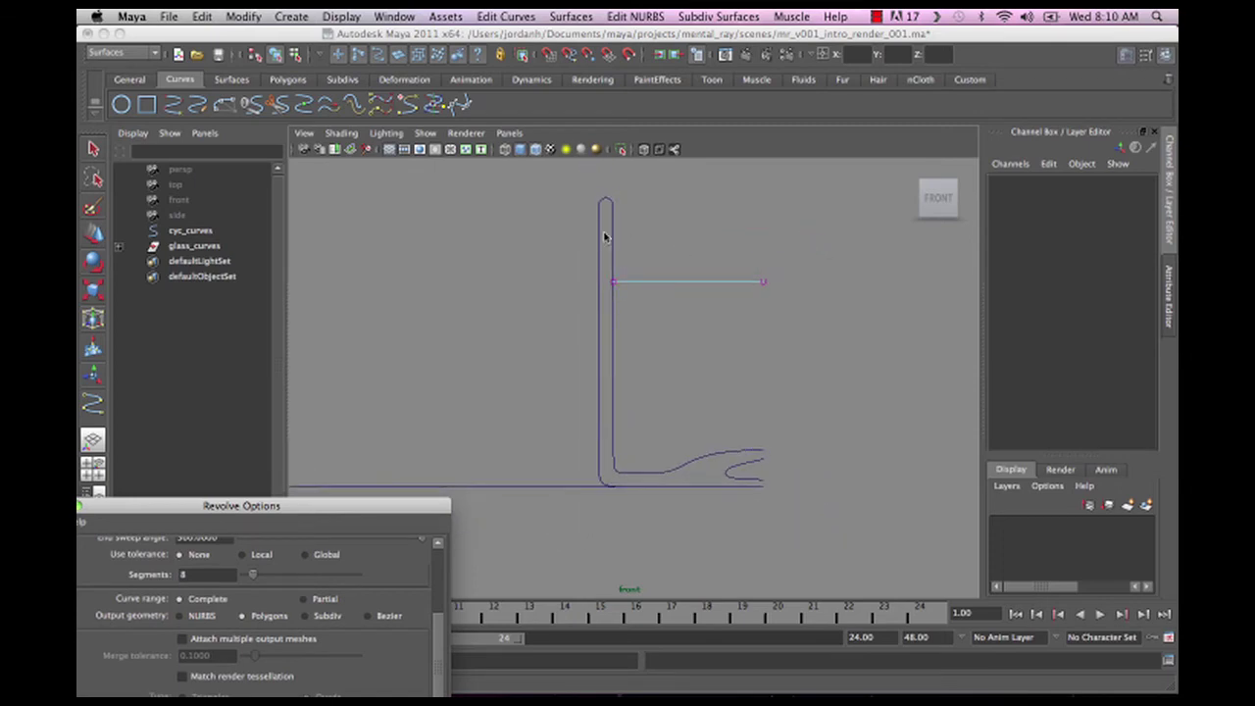
{"action": "left_click", "coordinate": [611, 240]}
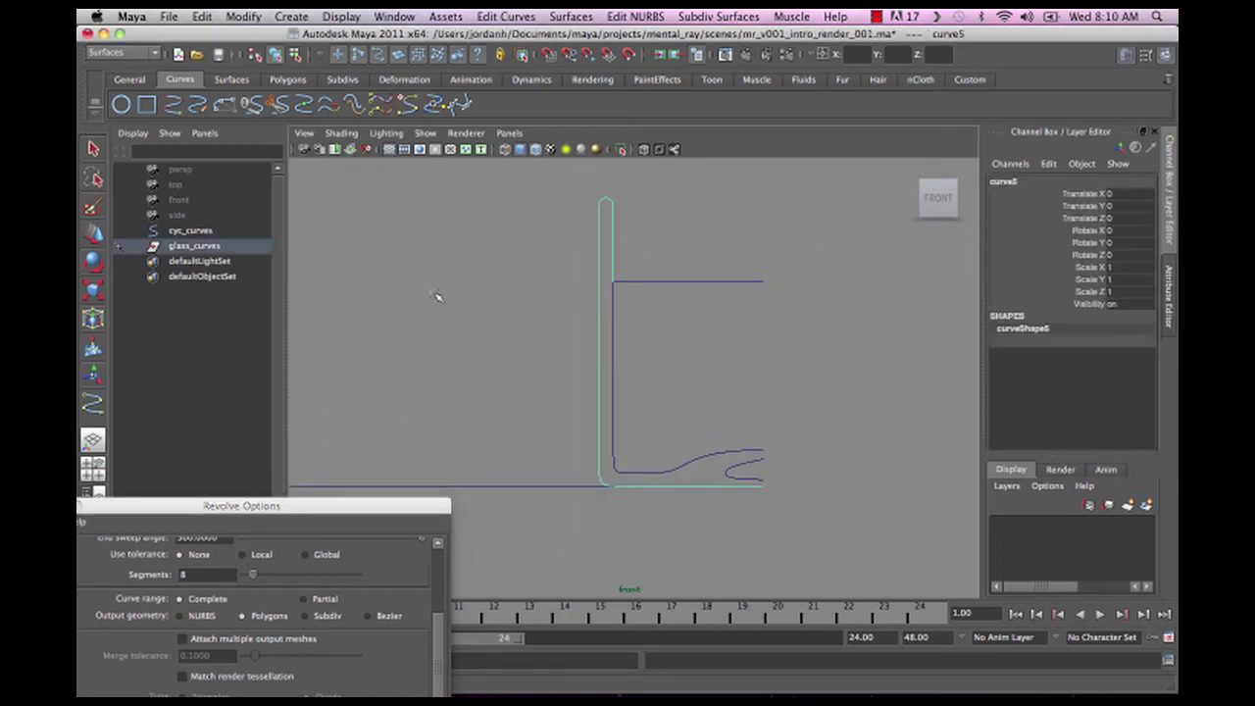
{"action": "key", "text": "F8"}
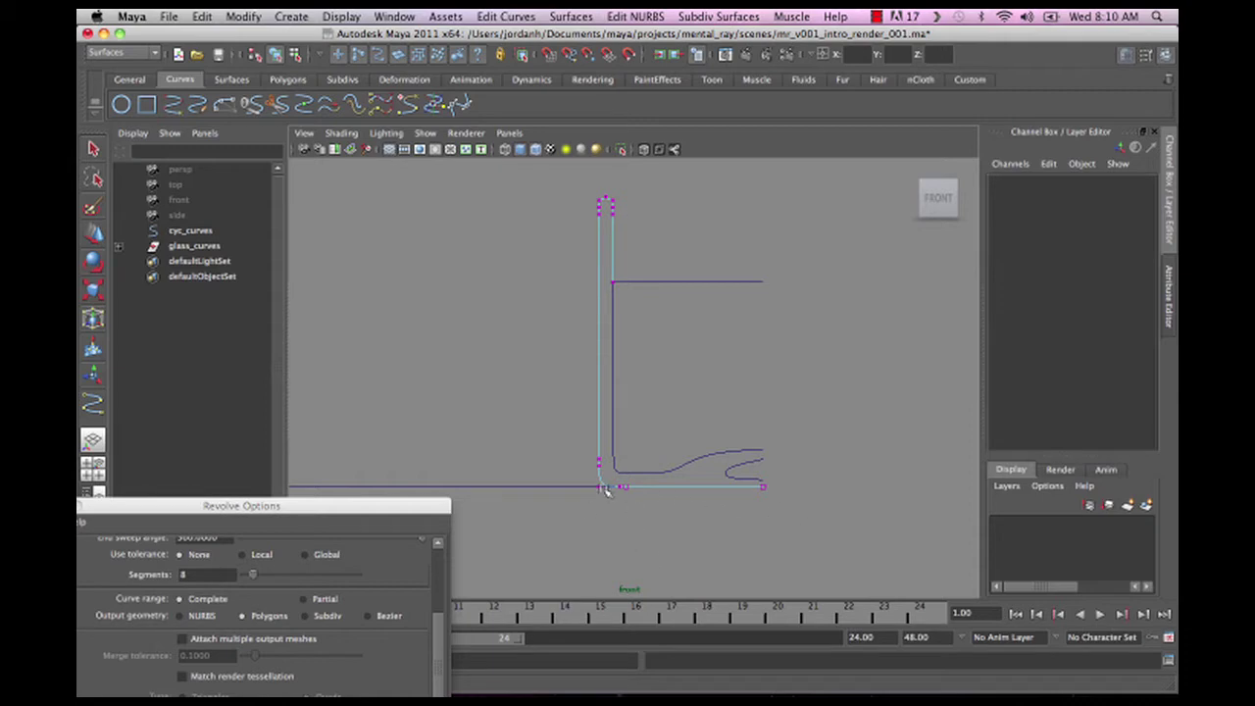
{"action": "middle_click_drag", "start_coordinate": [593, 484], "coordinate": [590, 420], "text": "alt"}
{"action": "right_click_drag", "start_coordinate": [590, 421], "coordinate": [628, 444], "text": "alt"}
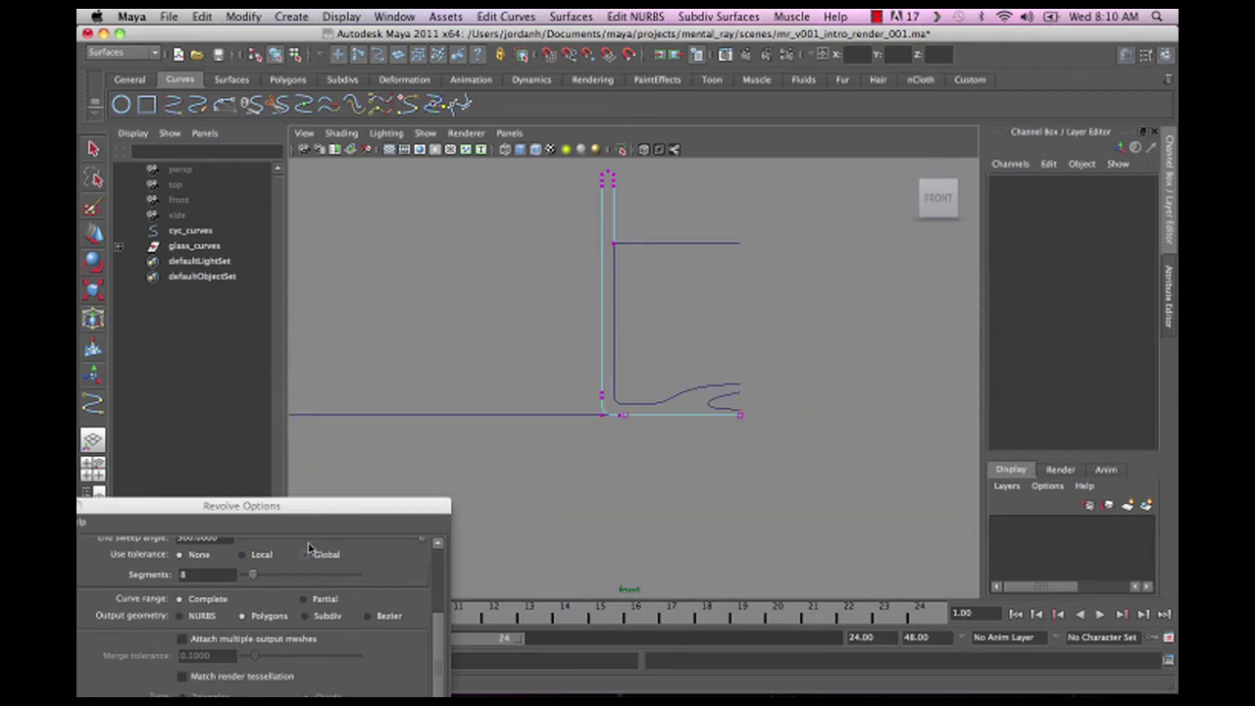
- Close the Revolve options and open the Rebuild Curve options for the outer glass wall curve in object mode
{"action": "left_click_drag", "start_coordinate": [330, 509], "coordinate": [407, 441]}
{"action": "left_click", "coordinate": [123, 438]}
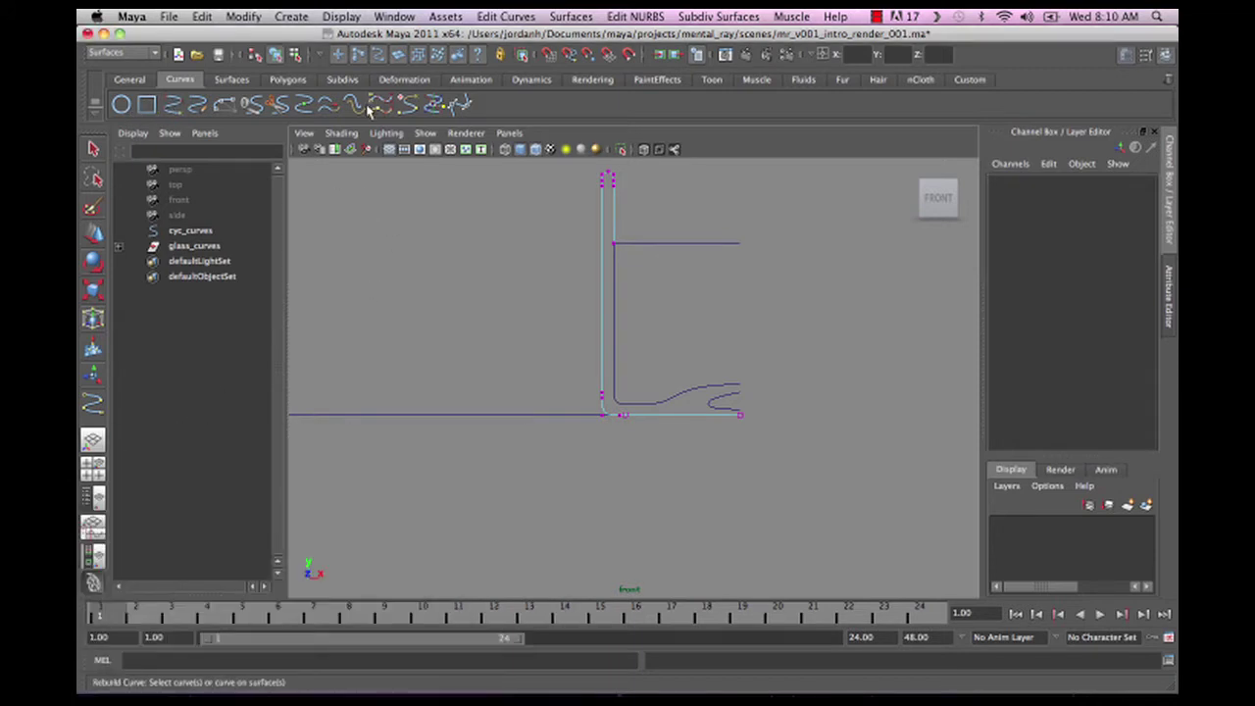
{"action": "left_click", "coordinate": [275, 55]}
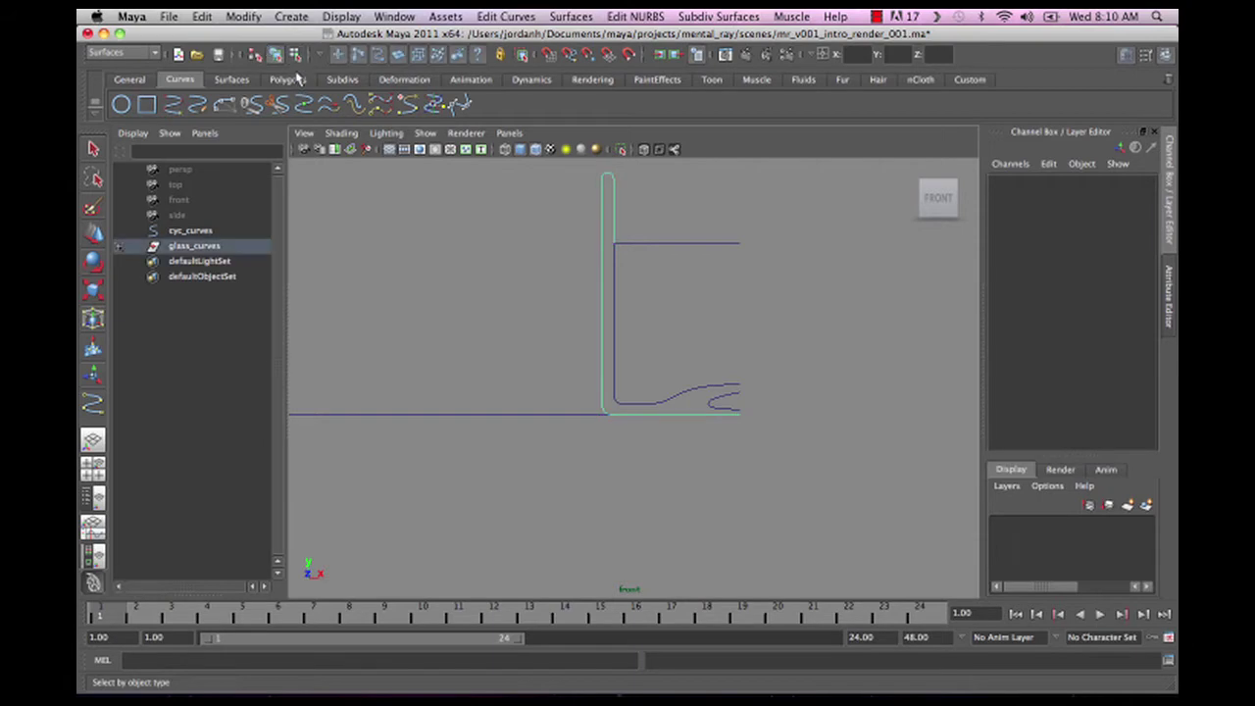
{"action": "left_click", "coordinate": [436, 350]}
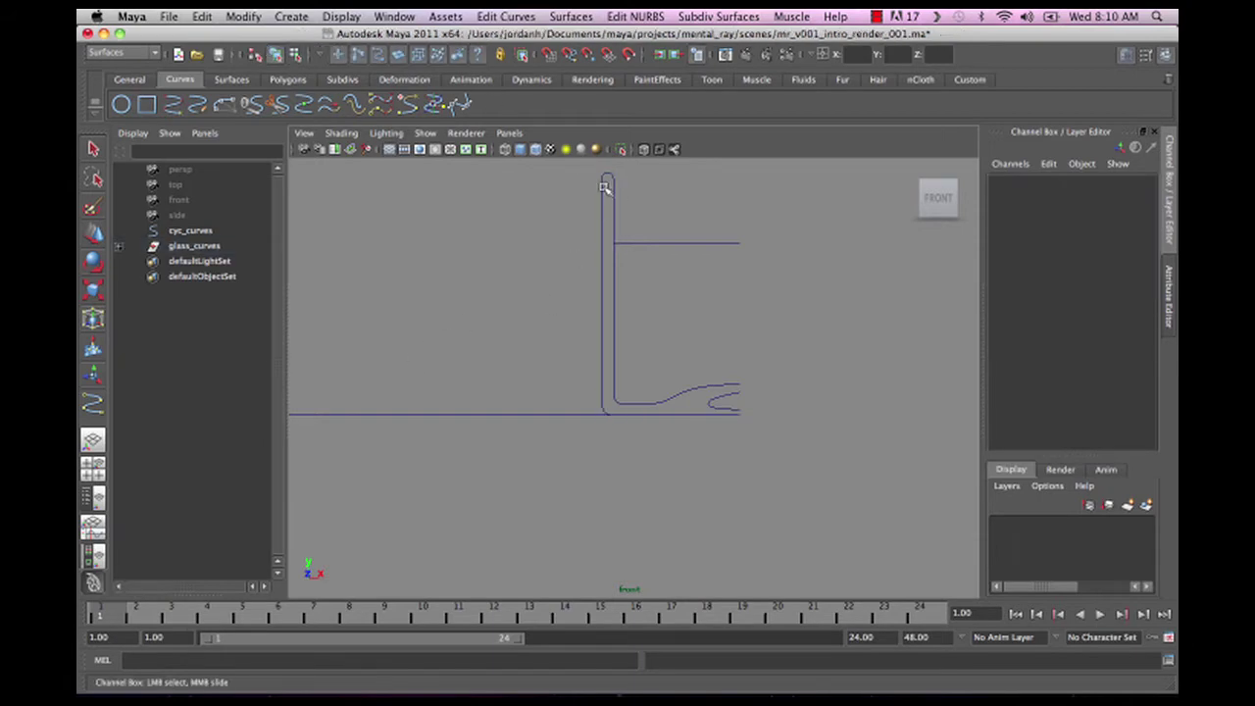
{"action": "left_click", "coordinate": [603, 195]}
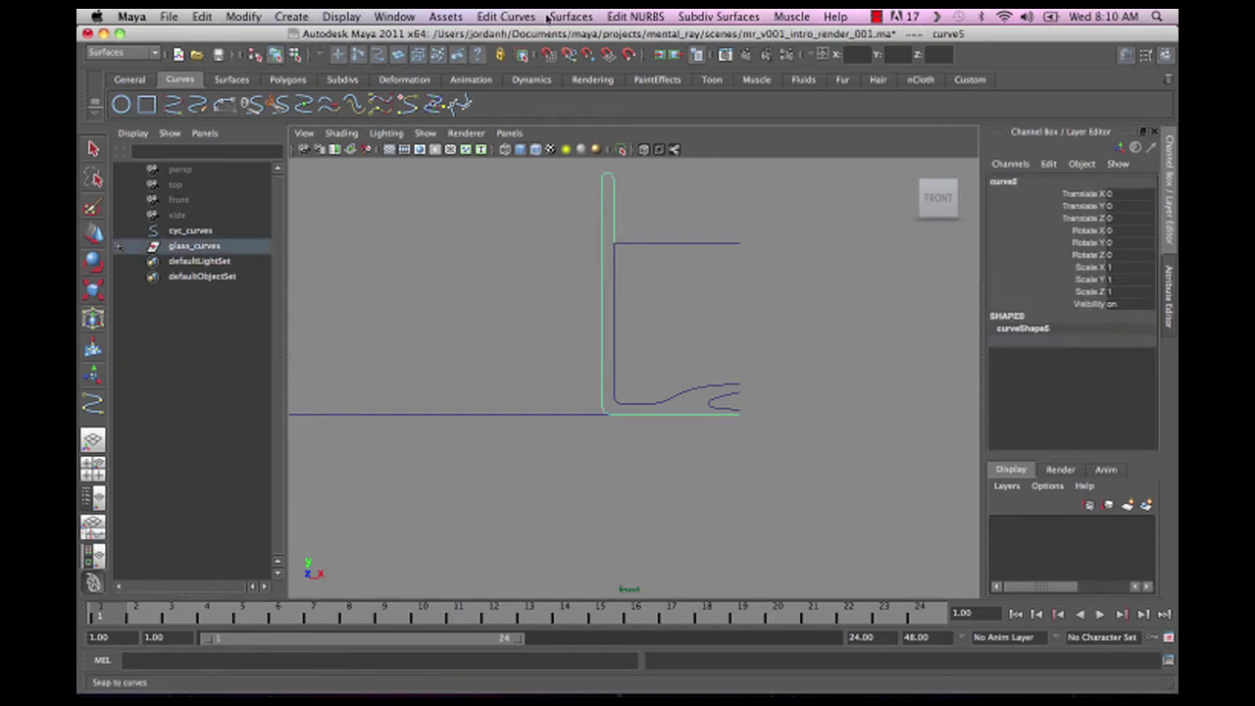
{"action": "left_click", "coordinate": [498, 14]}
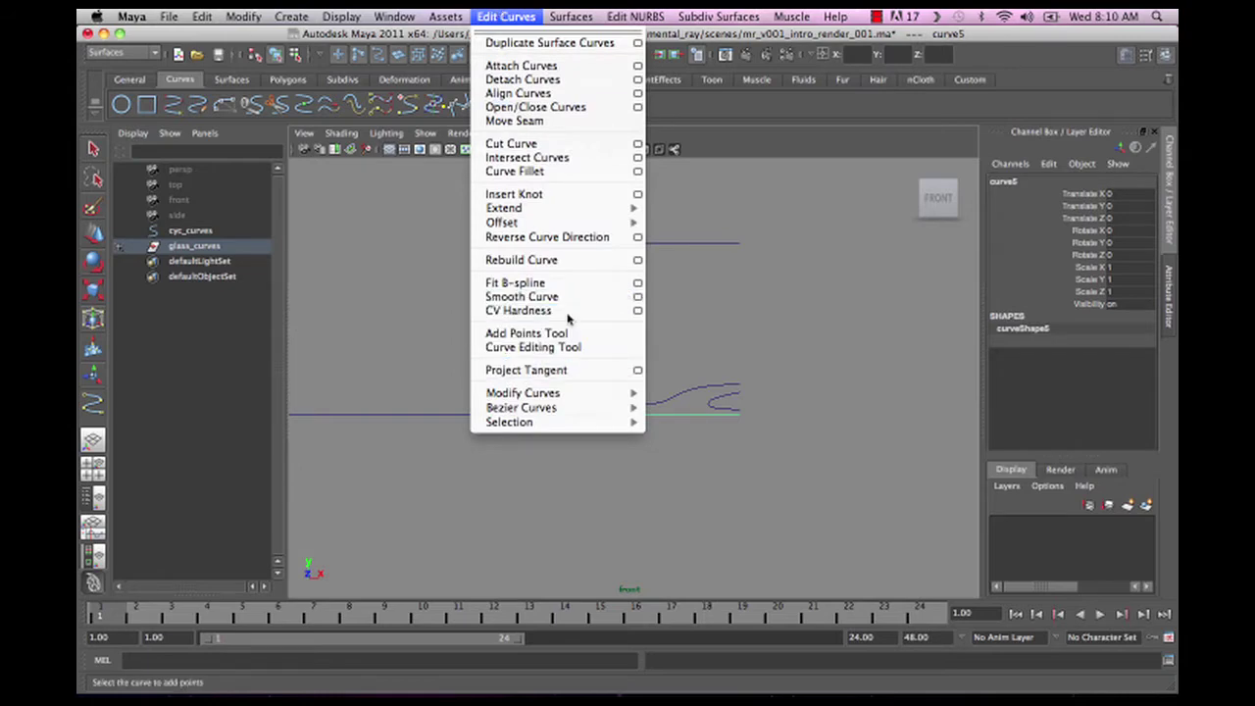
{"action": "left_click", "coordinate": [637, 259]}
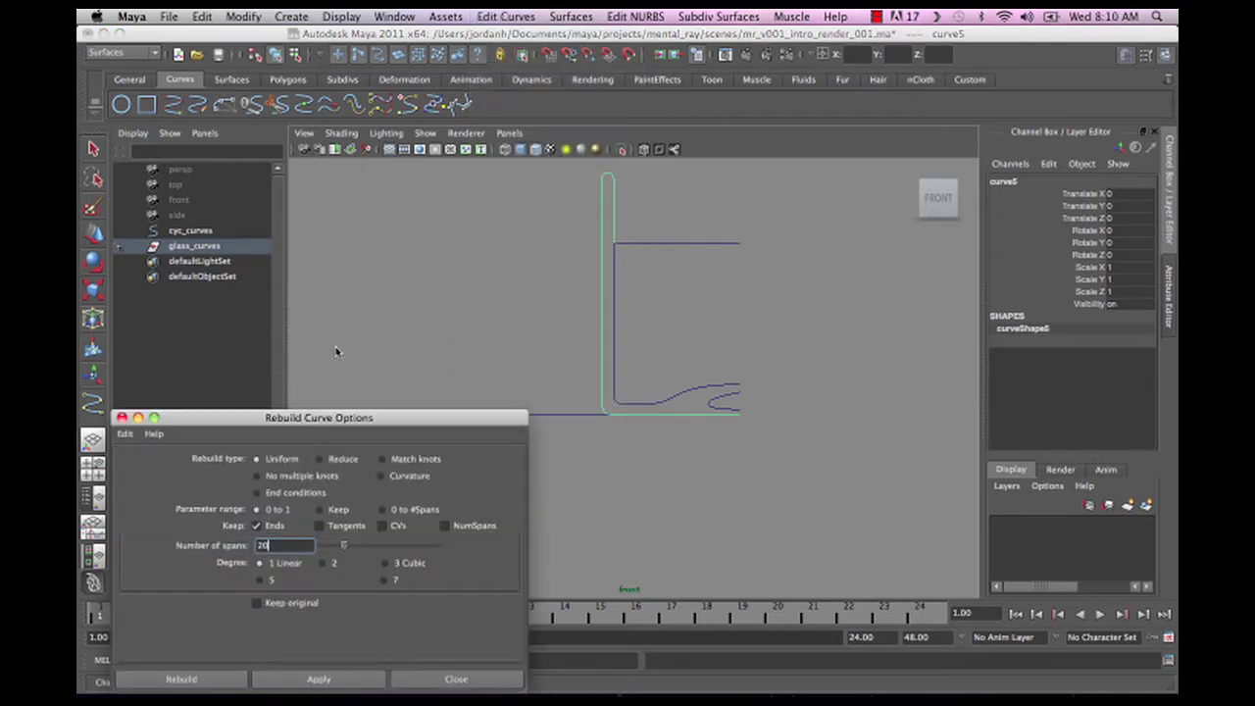
- Set the number of spans for rebuilding the curve to 200, leaving the NumSpans keep option off
{"action": "left_click_drag", "start_coordinate": [294, 426], "coordinate": [270, 37]}
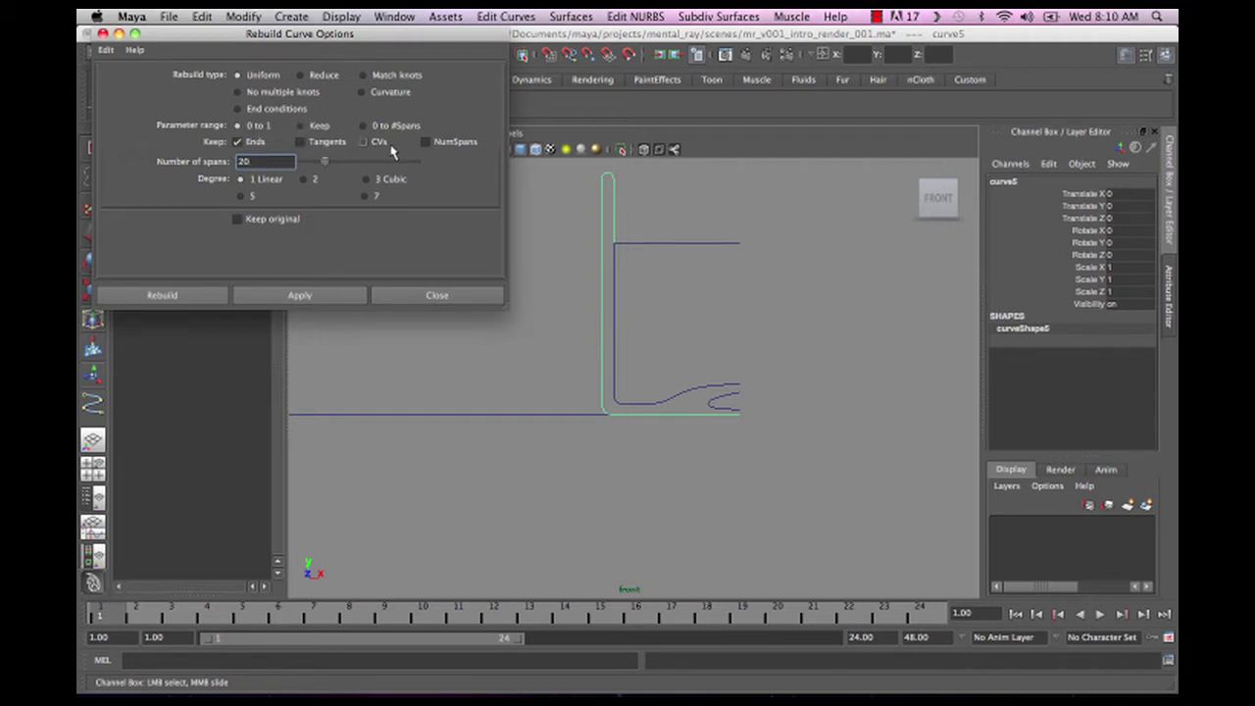
{"action": "left_click", "coordinate": [426, 142]}
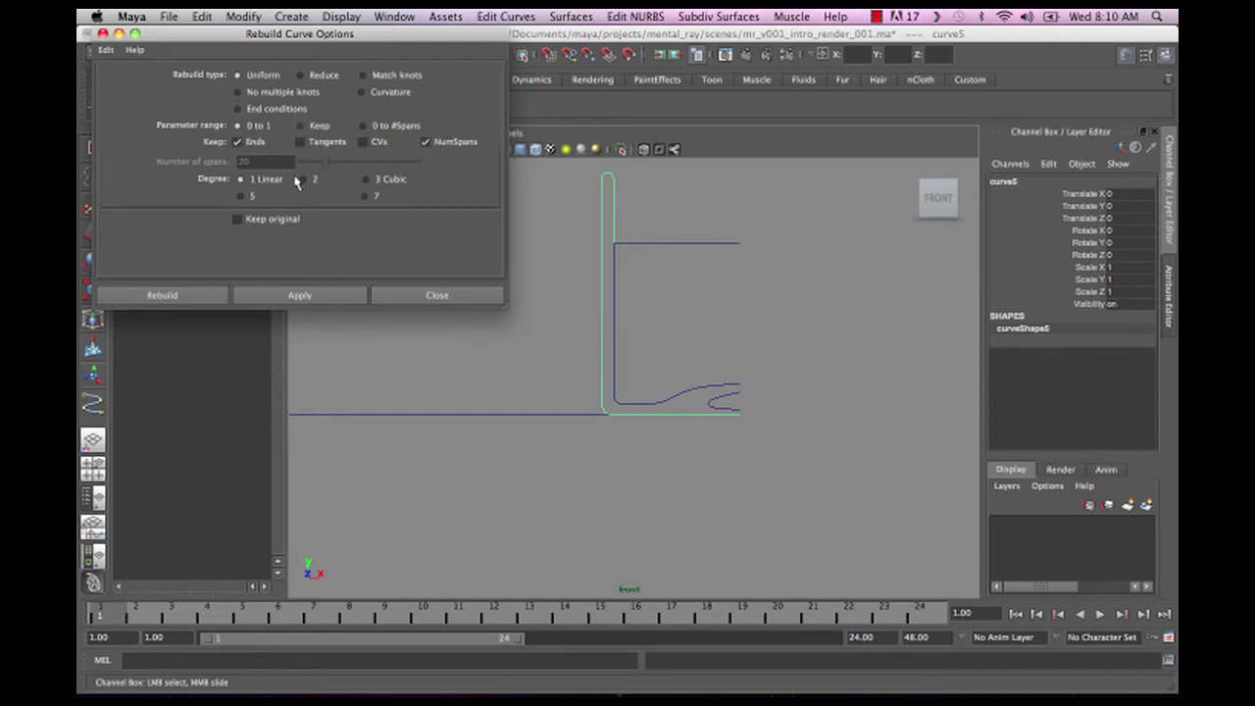
{"action": "left_click", "coordinate": [427, 144]}
{"action": "double_click", "coordinate": [280, 162]}
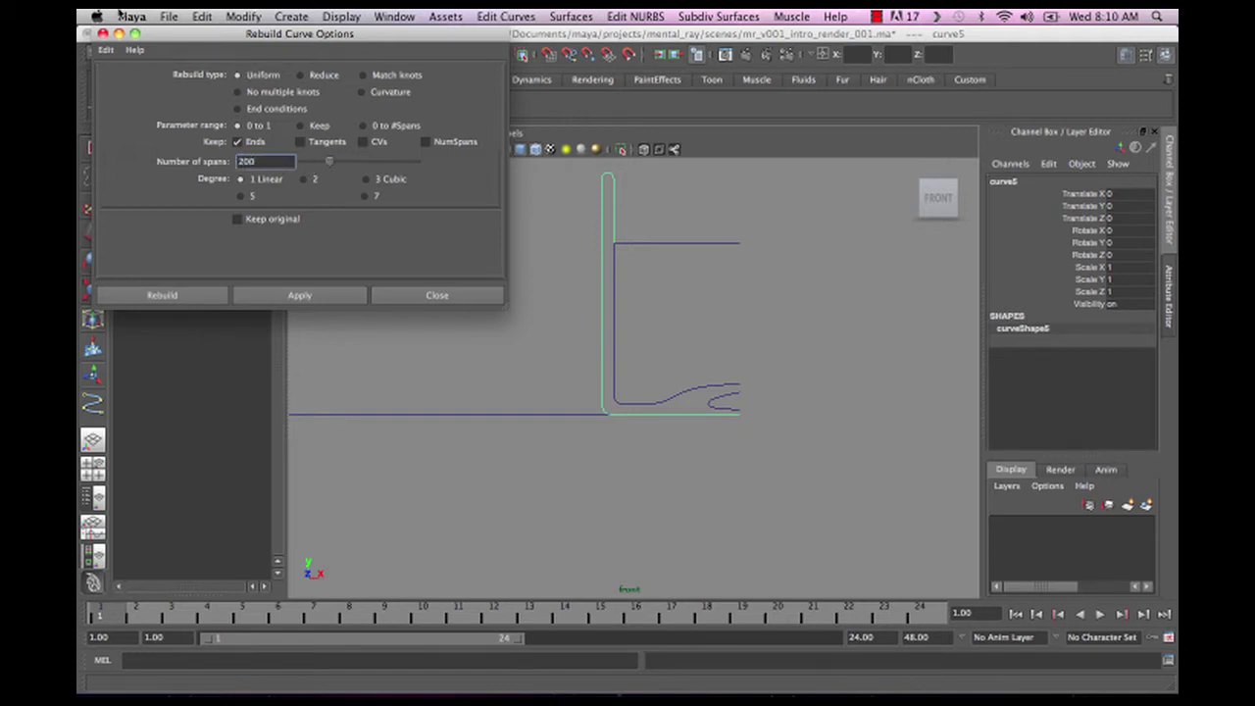
- Rebuild the outer glass wall curve with 200 spans and show its control vertices
{"action": "type", "text": "200"}
{"action": "left_click", "coordinate": [173, 300]}
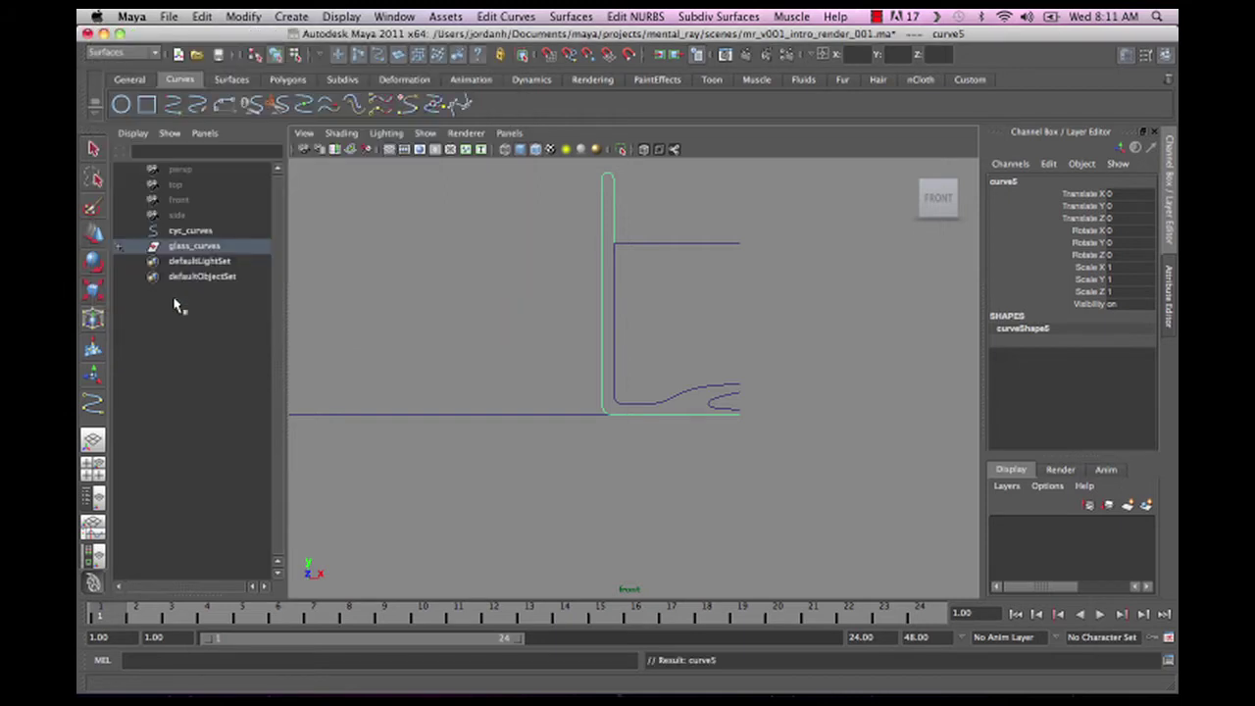
{"action": "left_click", "coordinate": [519, 279]}
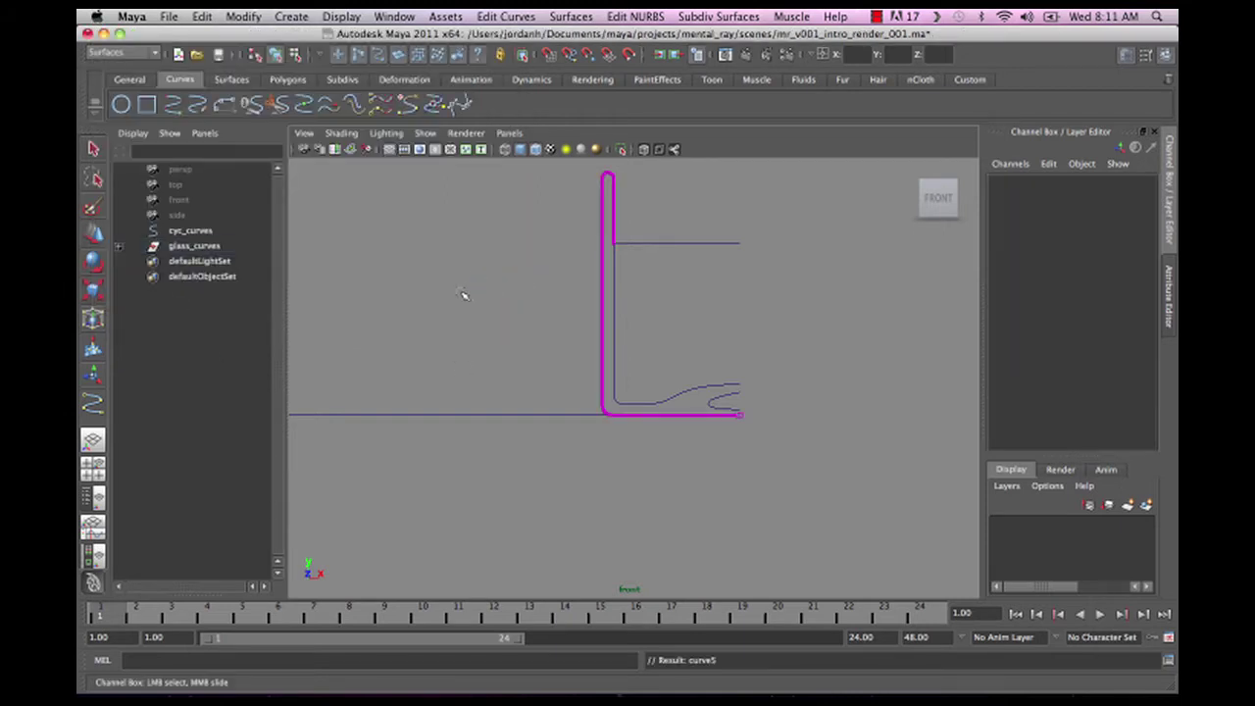
- Delete the control vertices along the flat base of the outer wall curve, keeping those around the rounded corner
{"action": "right_click_drag", "start_coordinate": [460, 295], "coordinate": [707, 325], "text": "alt"}
{"action": "middle_click_drag", "start_coordinate": [707, 326], "coordinate": [674, 242], "text": "alt"}
{"action": "right_click_drag", "start_coordinate": [674, 242], "coordinate": [849, 386], "text": "alt"}
{"action": "middle_click_drag", "start_coordinate": [688, 358], "coordinate": [540, 277], "text": "alt"}
{"action": "middle_click_drag", "start_coordinate": [936, 299], "coordinate": [697, 305], "text": "alt"}
{"action": "left_click", "coordinate": [194, 245]}
{"action": "key", "text": "f"}
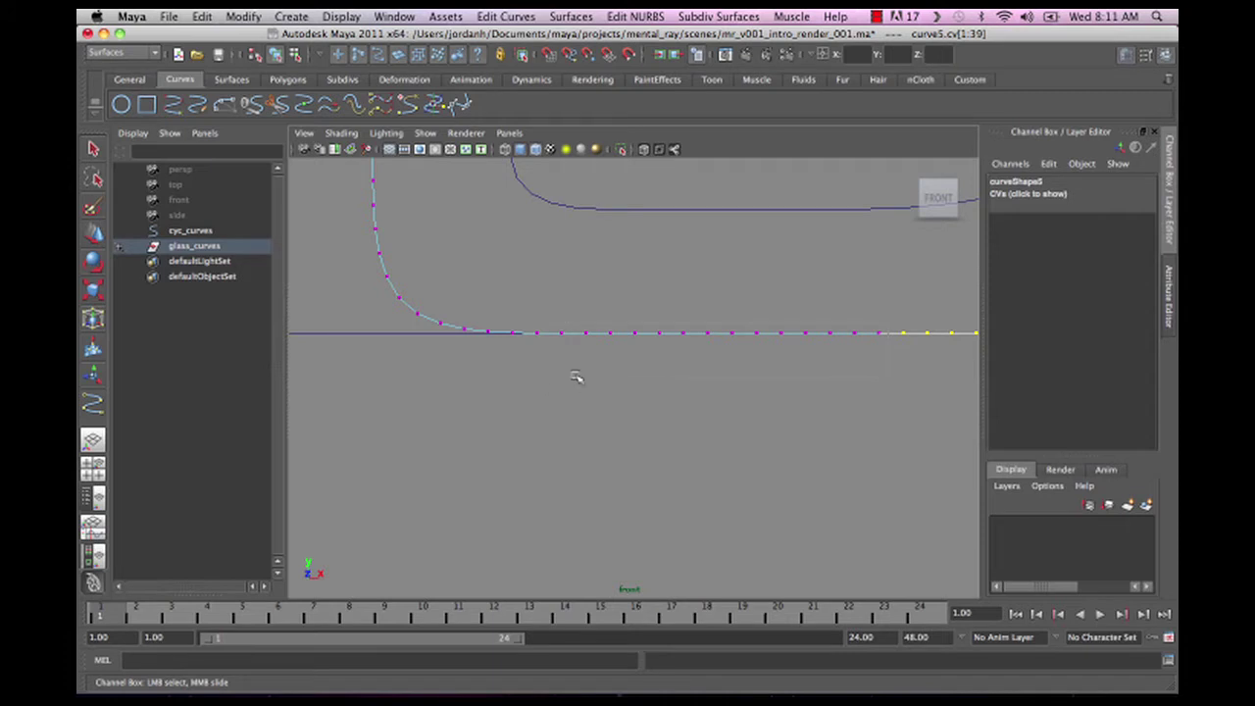
{"action": "left_click_drag", "start_coordinate": [889, 324], "coordinate": [578, 377], "text": "shift"}
{"action": "key", "text": "Delete"}
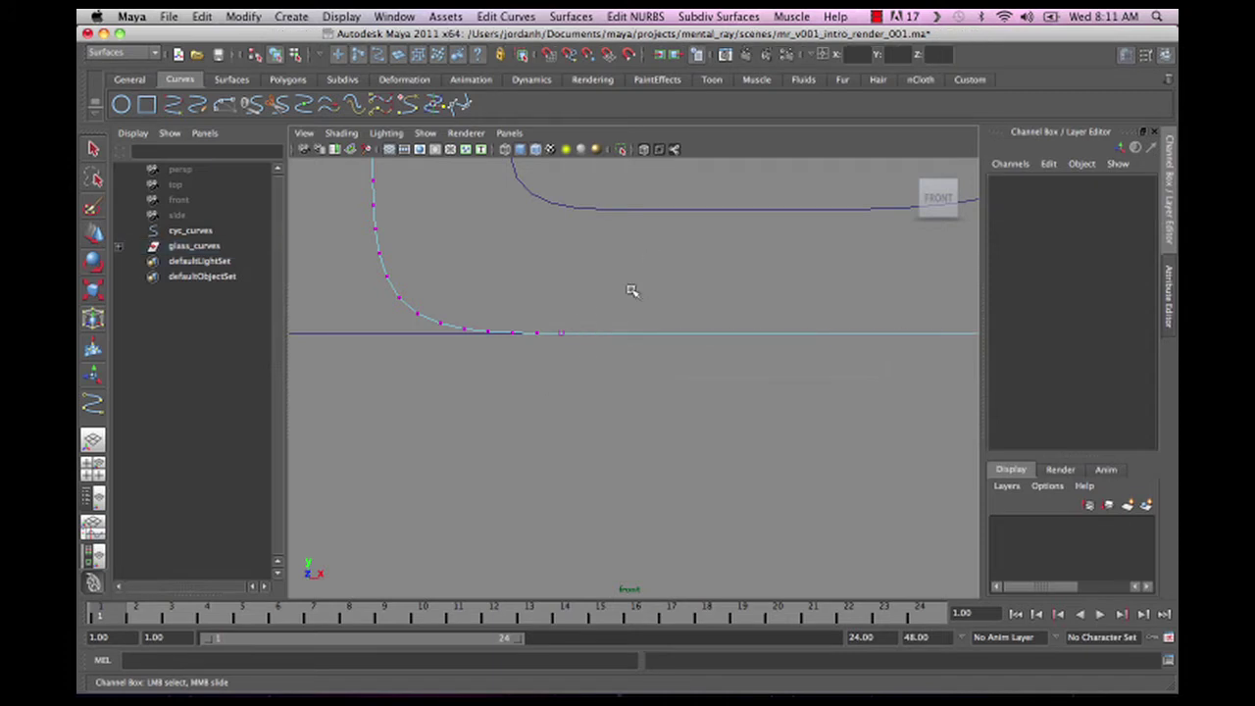
- Delete the control vertices on the lower straight side of the outer wall curve, just above the rounded base corner
{"action": "middle_click_drag", "start_coordinate": [593, 309], "coordinate": [708, 498], "text": "alt"}
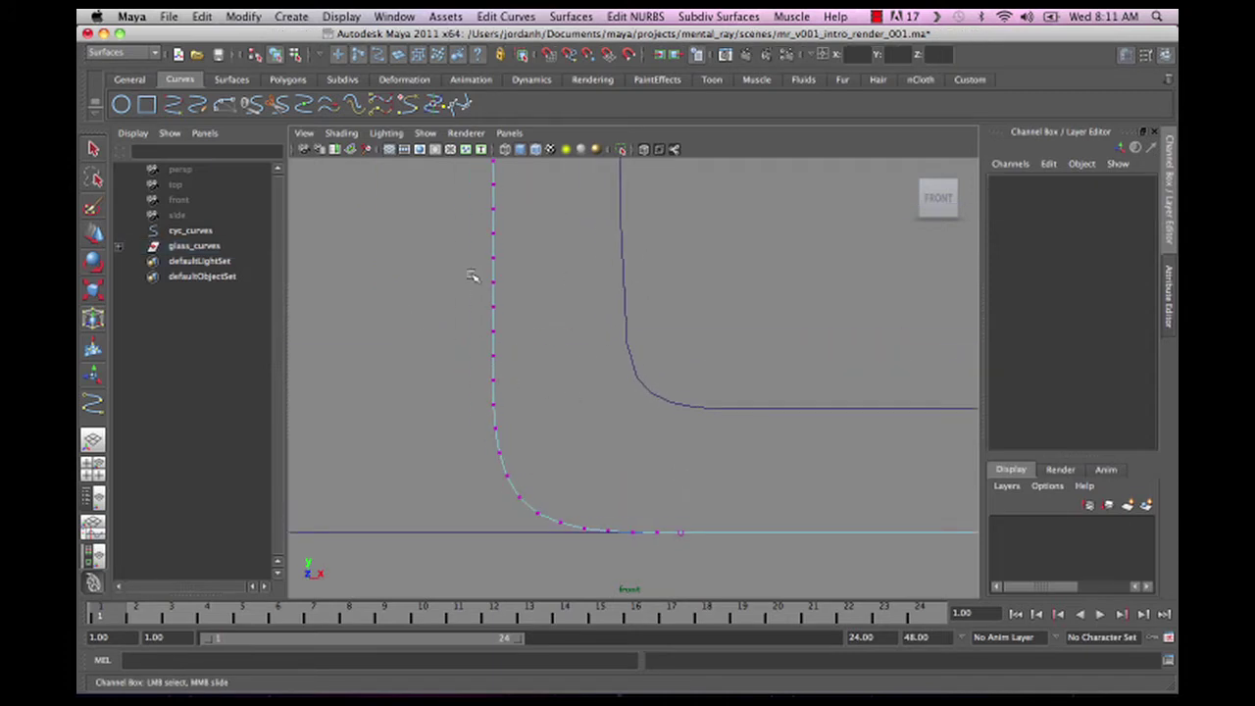
{"action": "left_click_drag", "start_coordinate": [466, 256], "coordinate": [436, 252]}
{"action": "middle_click_drag", "start_coordinate": [386, 187], "coordinate": [404, 390], "text": "alt"}
{"action": "right_click_drag", "start_coordinate": [404, 389], "coordinate": [349, 14], "text": "alt"}
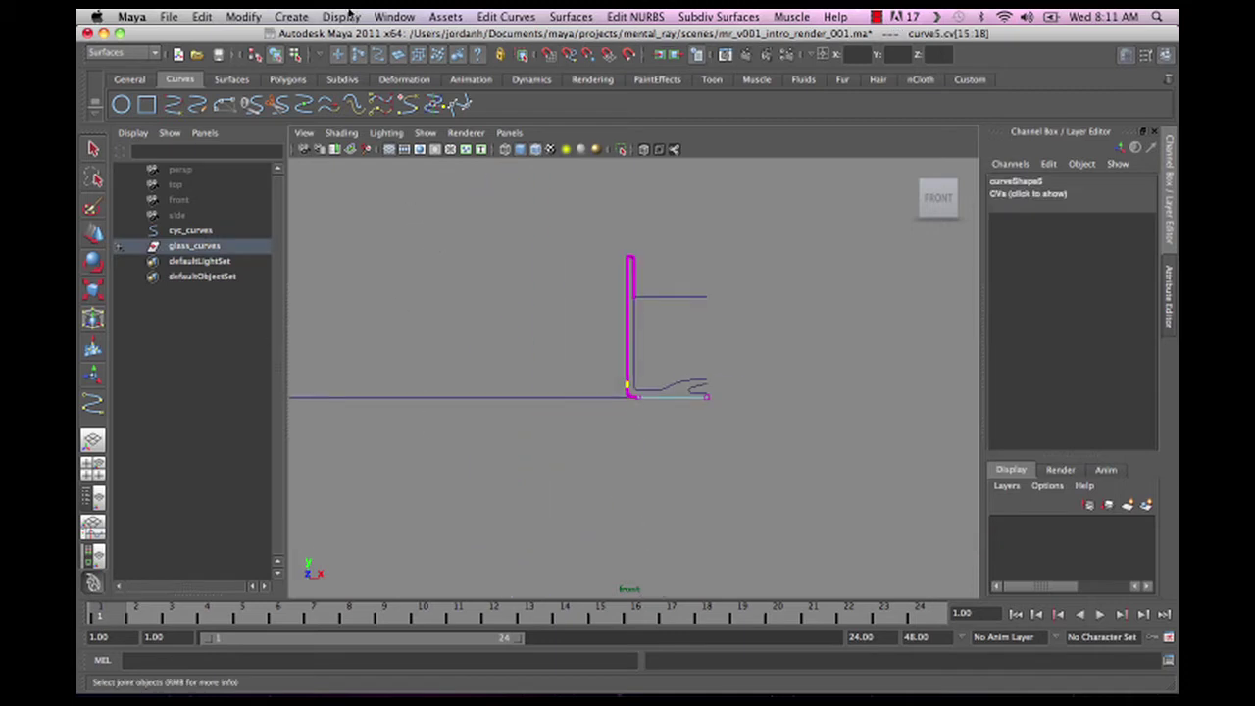
{"action": "key", "text": "Delete"}
{"action": "scroll", "coordinate": [547, 365], "scroll_direction": "up", "scroll_amount": 5}
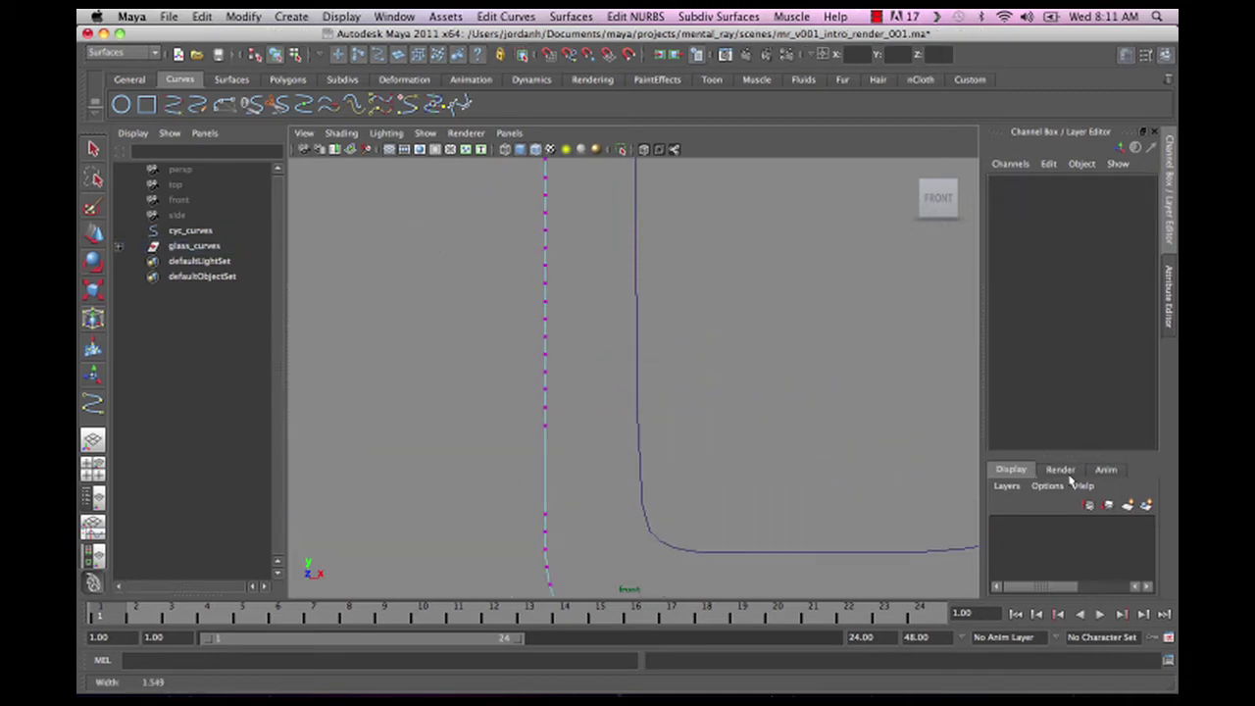
{"action": "left_click_drag", "start_coordinate": [463, 179], "coordinate": [458, 176]}
{"action": "middle_click_drag", "start_coordinate": [434, 237], "coordinate": [457, 503], "text": "alt"}
{"action": "key", "text": "Delete"}
- Delete the control vertices along both straight wall sides below the rim, keeping those around the rounded rim
{"action": "right_click_drag", "start_coordinate": [697, 165], "coordinate": [540, 367], "text": "alt"}
{"action": "middle_click_drag", "start_coordinate": [471, 302], "coordinate": [462, 426], "text": "alt"}
{"action": "right_click_drag", "start_coordinate": [462, 426], "coordinate": [586, 309], "text": "alt"}
{"action": "middle_click_drag", "start_coordinate": [586, 310], "coordinate": [543, 490], "text": "alt"}
{"action": "right_click_drag", "start_coordinate": [543, 490], "coordinate": [750, 434], "text": "alt"}
{"action": "left_click_drag", "start_coordinate": [597, 530], "coordinate": [595, 526]}
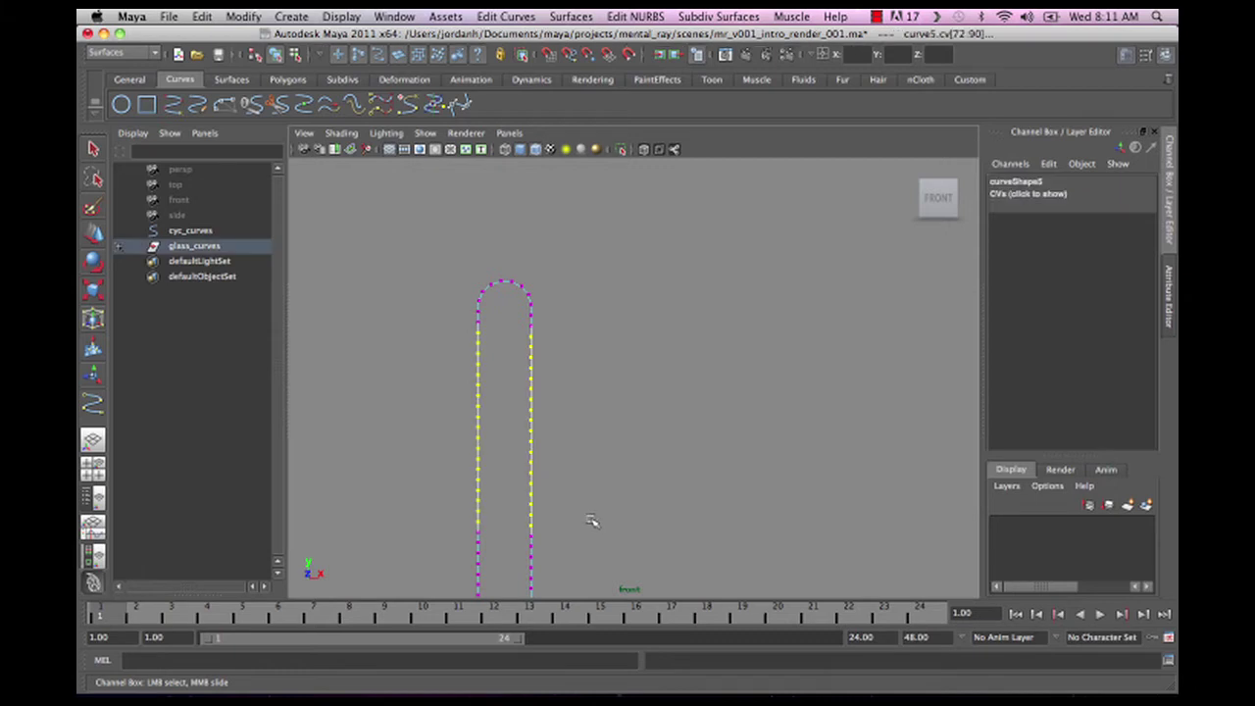
{"action": "key", "text": "Delete"}
{"action": "middle_click_drag", "start_coordinate": [602, 517], "coordinate": [656, 287], "text": "alt"}
{"action": "left_click_drag", "start_coordinate": [579, 451], "coordinate": [578, 445]}
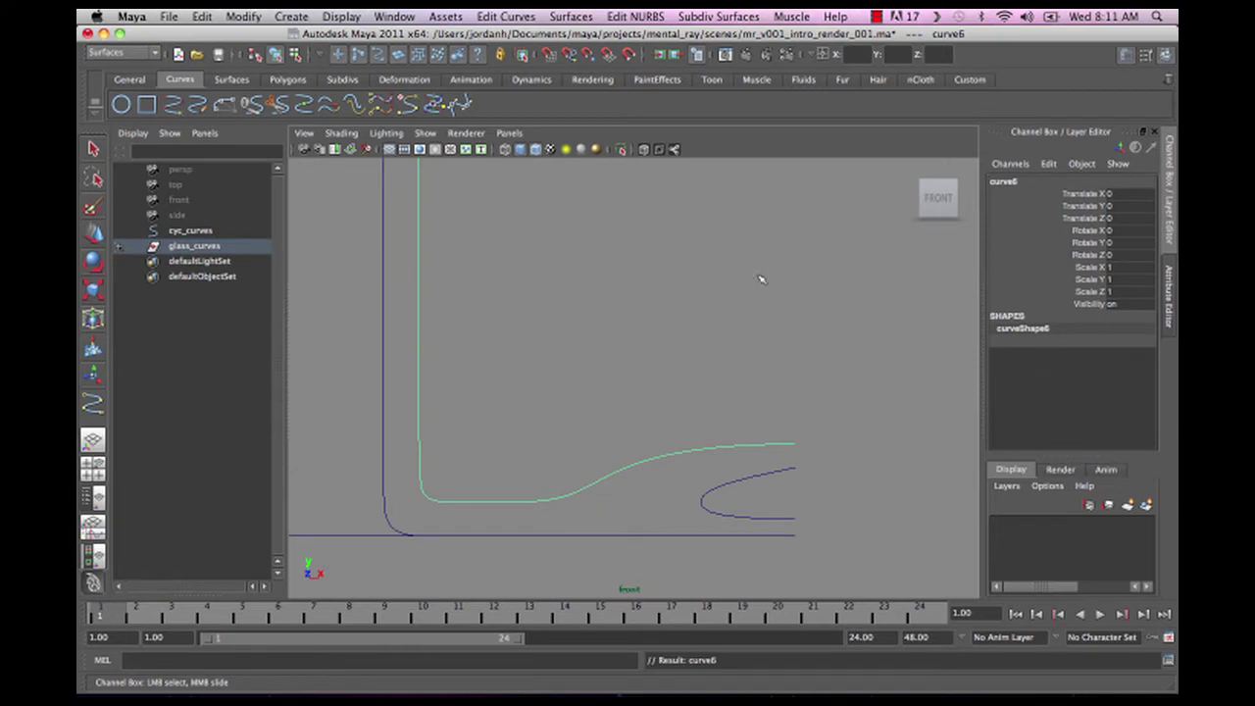
- Show the control vertices of the rebuilt inner liquid profile curve and delete those along its flat bottom section
{"action": "right_click_drag", "start_coordinate": [761, 279], "coordinate": [666, 263]}
{"action": "middle_click_drag", "start_coordinate": [587, 372], "coordinate": [703, 238], "text": "alt"}
{"action": "right_click_drag", "start_coordinate": [703, 238], "coordinate": [783, 422], "text": "alt"}
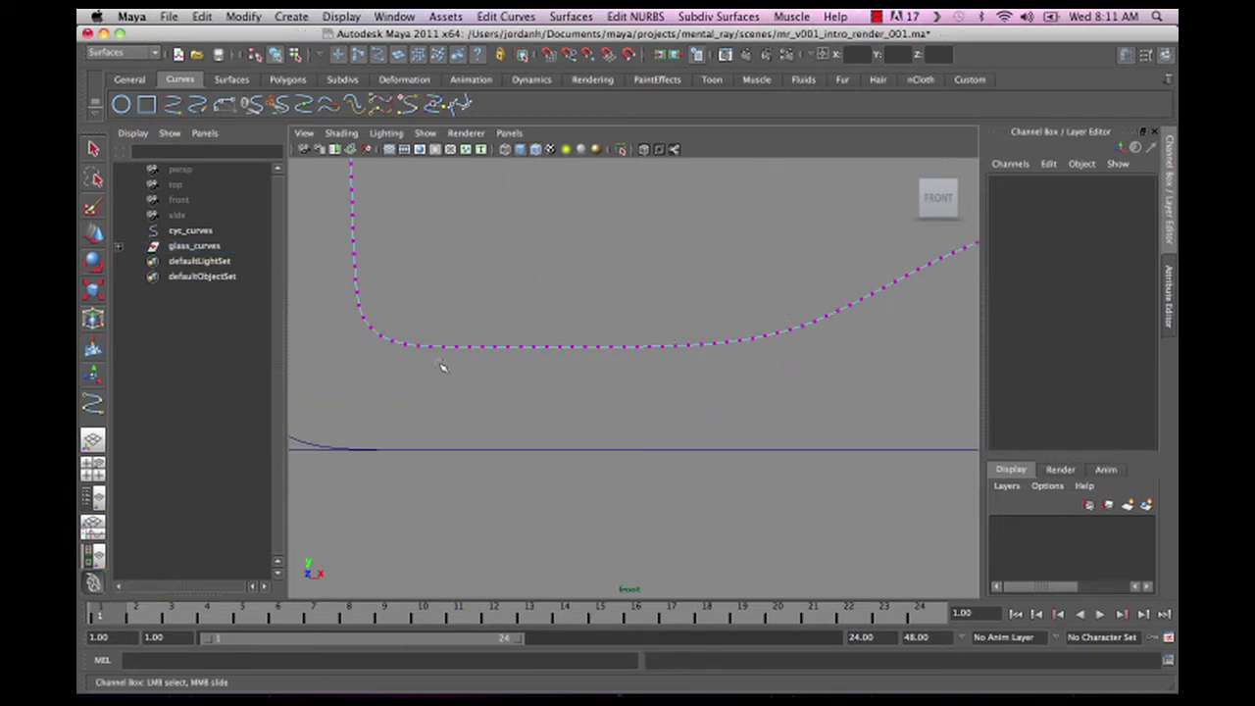
{"action": "left_click_drag", "start_coordinate": [441, 364], "coordinate": [691, 329]}
{"action": "key", "text": "Delete"}
- Delete control vertices on the upper part of the inner liquid profile's vertical side, below the liquid surface line
{"action": "middle_click_drag", "start_coordinate": [655, 364], "coordinate": [292, 464], "text": "alt"}
{"action": "middle_click_drag", "start_coordinate": [870, 343], "coordinate": [501, 360], "text": "alt"}
{"action": "right_click_drag", "start_coordinate": [683, 375], "coordinate": [538, 353], "text": "alt"}
{"action": "middle_click_drag", "start_coordinate": [529, 370], "coordinate": [712, 504], "text": "alt"}
{"action": "right_click_drag", "start_coordinate": [490, 422], "coordinate": [778, 372], "text": "alt"}
{"action": "middle_click_drag", "start_coordinate": [778, 372], "coordinate": [710, 476], "text": "alt"}
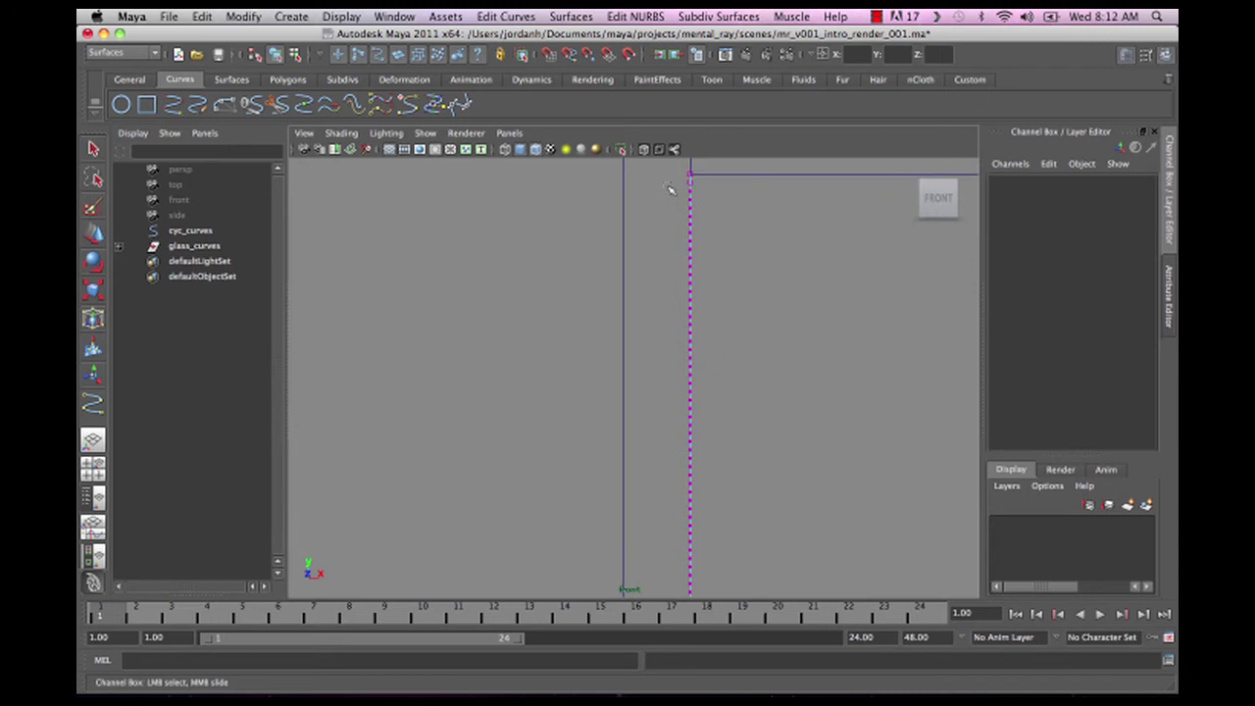
{"action": "left_click_drag", "start_coordinate": [734, 437], "coordinate": [735, 437]}
{"action": "key", "text": "Delete"}
- Delete the remaining control vertices on the inner profile's vertical side down to just above its bottom corner
{"action": "right_click_drag", "start_coordinate": [771, 504], "coordinate": [742, 465], "text": "alt"}
{"action": "middle_click_drag", "start_coordinate": [744, 462], "coordinate": [704, 251], "text": "alt"}
{"action": "left_click_drag", "start_coordinate": [520, 373], "coordinate": [520, 373]}
{"action": "right_click_drag", "start_coordinate": [849, 459], "coordinate": [1054, 481], "text": "alt"}
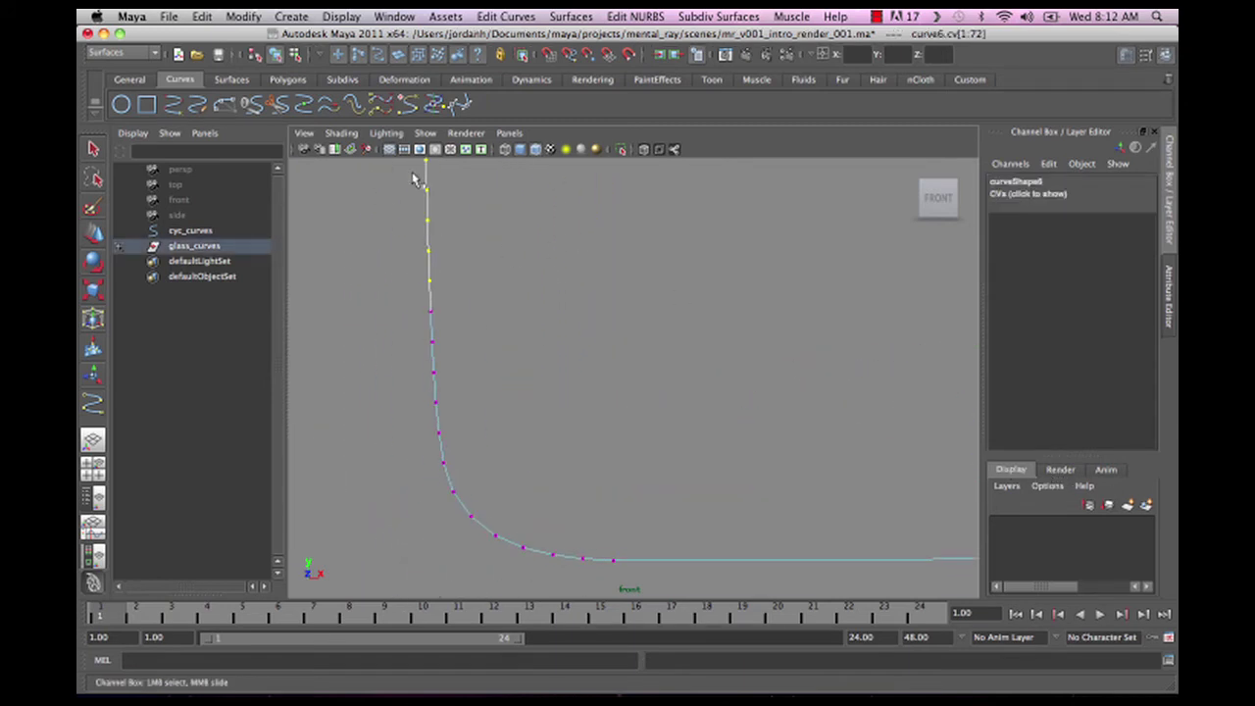
{"action": "middle_click_drag", "start_coordinate": [676, 280], "coordinate": [756, 444], "text": "alt"}
{"action": "right_click_drag", "start_coordinate": [755, 444], "coordinate": [738, 431], "text": "alt"}
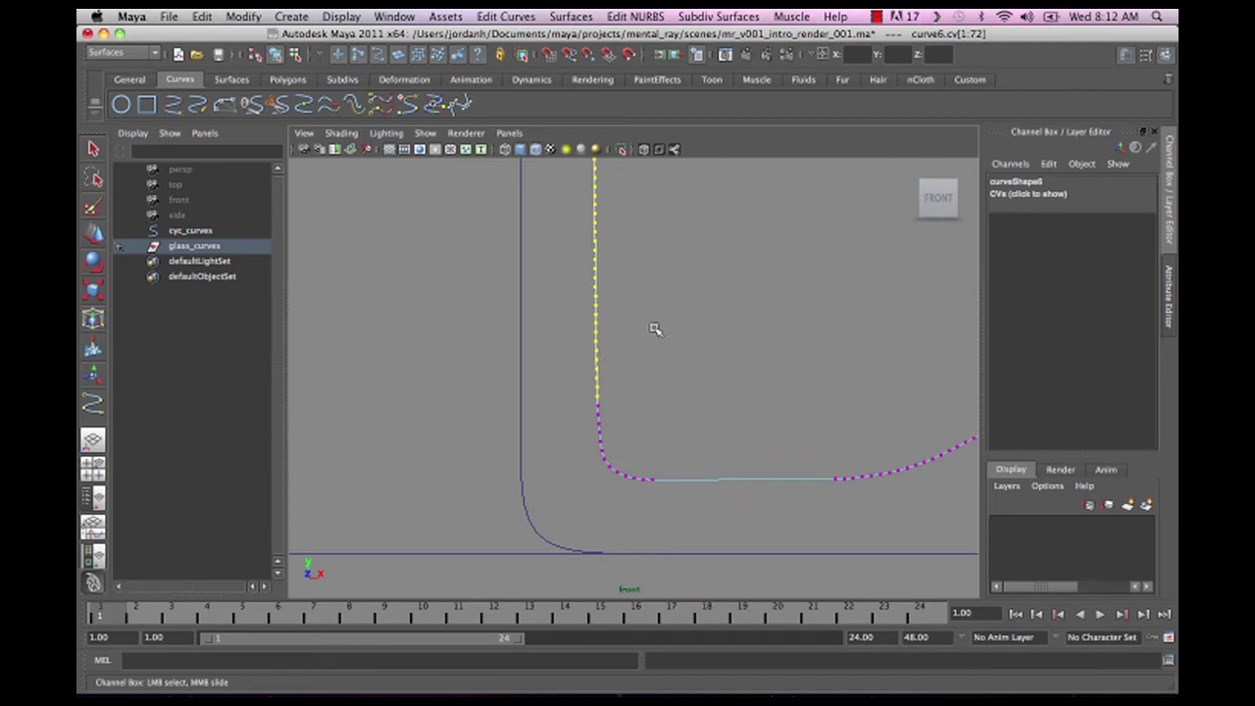
{"action": "left_click_drag", "start_coordinate": [660, 310], "coordinate": [675, 316]}
{"action": "right_click_drag", "start_coordinate": [700, 312], "coordinate": [669, 304], "text": "alt"}
{"action": "middle_click_drag", "start_coordinate": [753, 249], "coordinate": [673, 331], "text": "alt"}
{"action": "key", "text": "Delete"}
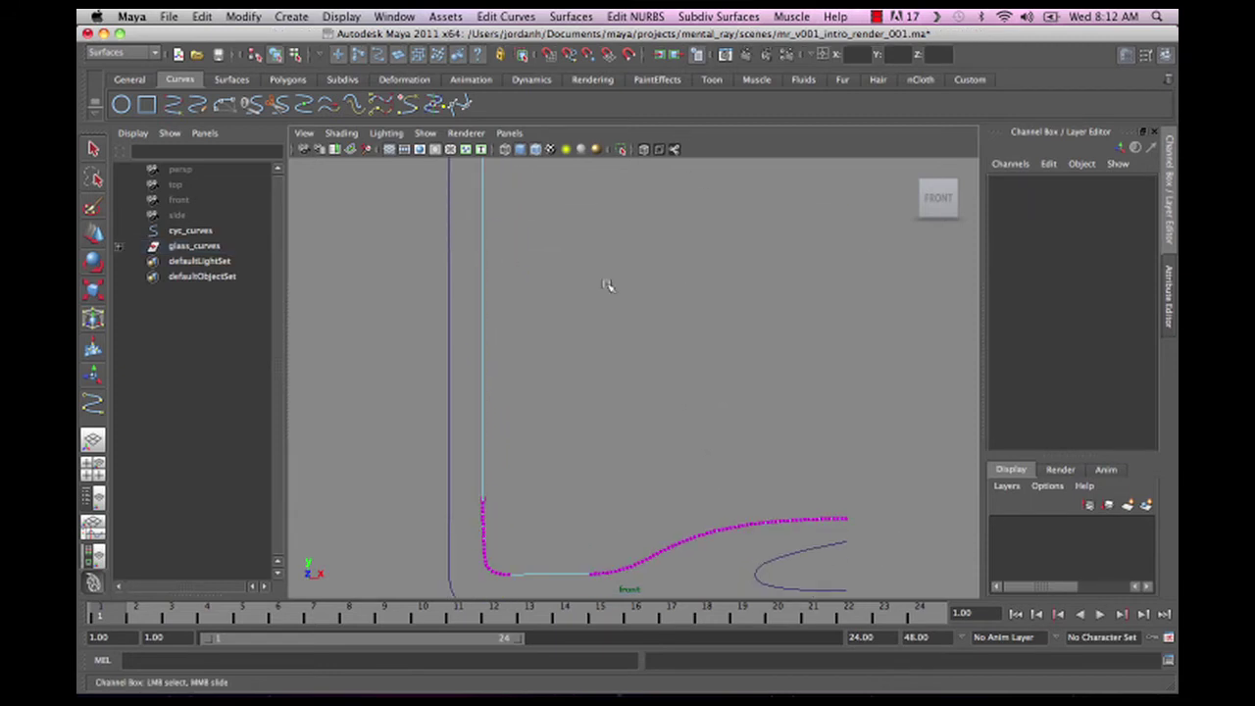
- Rebuild the small cavity curve inside the glass base as a uniform linear curve
{"action": "right_click_drag", "start_coordinate": [740, 345], "coordinate": [658, 369], "text": "alt"}
{"action": "middle_click_drag", "start_coordinate": [652, 377], "coordinate": [524, 278], "text": "alt"}
{"action": "right_click_drag", "start_coordinate": [496, 305], "coordinate": [537, 294], "text": "alt"}
{"action": "middle_click_drag", "start_coordinate": [442, 196], "coordinate": [594, 218], "text": "alt"}
{"action": "right_click_drag", "start_coordinate": [594, 219], "coordinate": [735, 299], "text": "alt"}
{"action": "middle_click_drag", "start_coordinate": [741, 304], "coordinate": [678, 290], "text": "alt"}
{"action": "right_click_drag", "start_coordinate": [678, 289], "coordinate": [734, 355], "text": "alt"}
{"action": "left_click", "coordinate": [754, 400]}
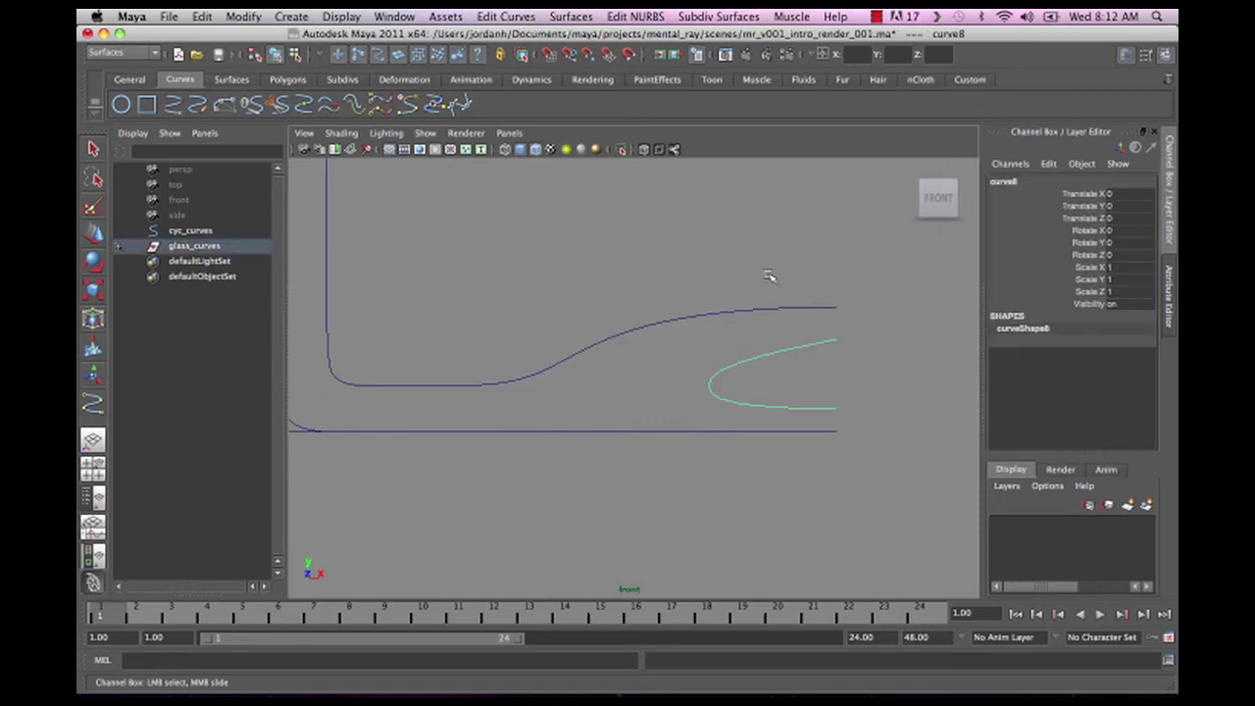
{"action": "left_click", "coordinate": [206, 16]}
{"action": "mouse_move", "coordinate": [276, 19]}
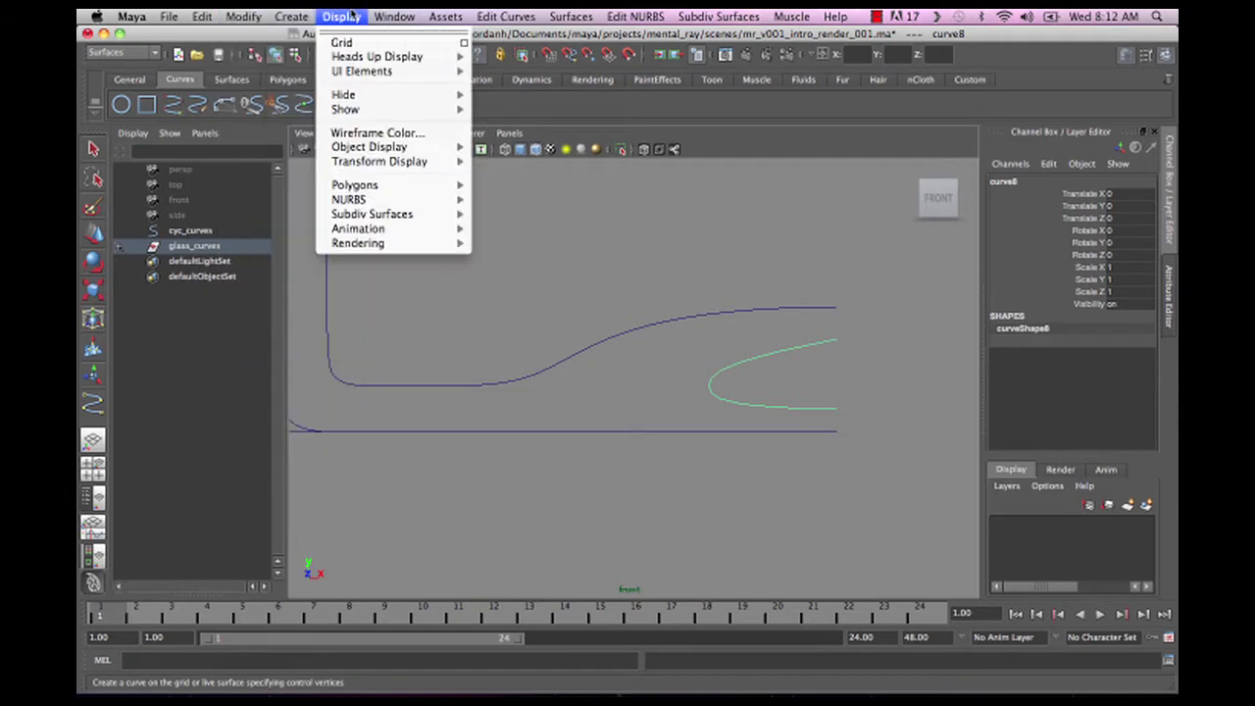
{"action": "mouse_move", "coordinate": [394, 17]}
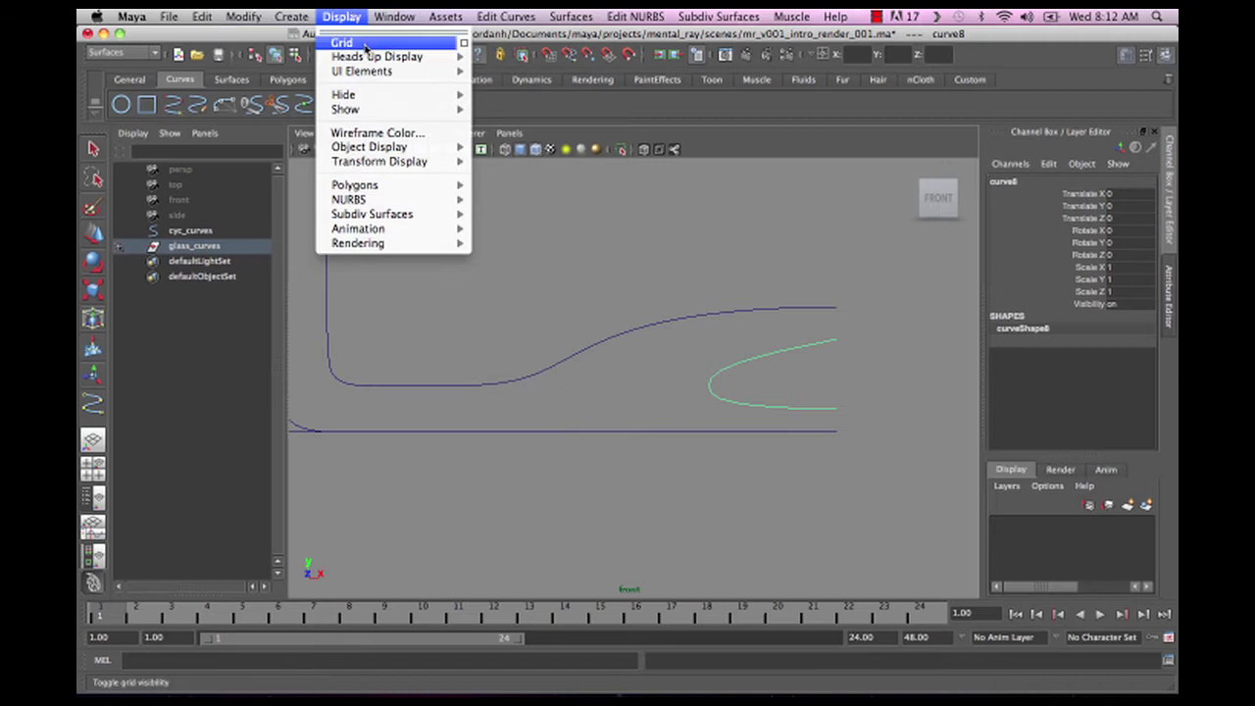
{"action": "mouse_move", "coordinate": [490, 25]}
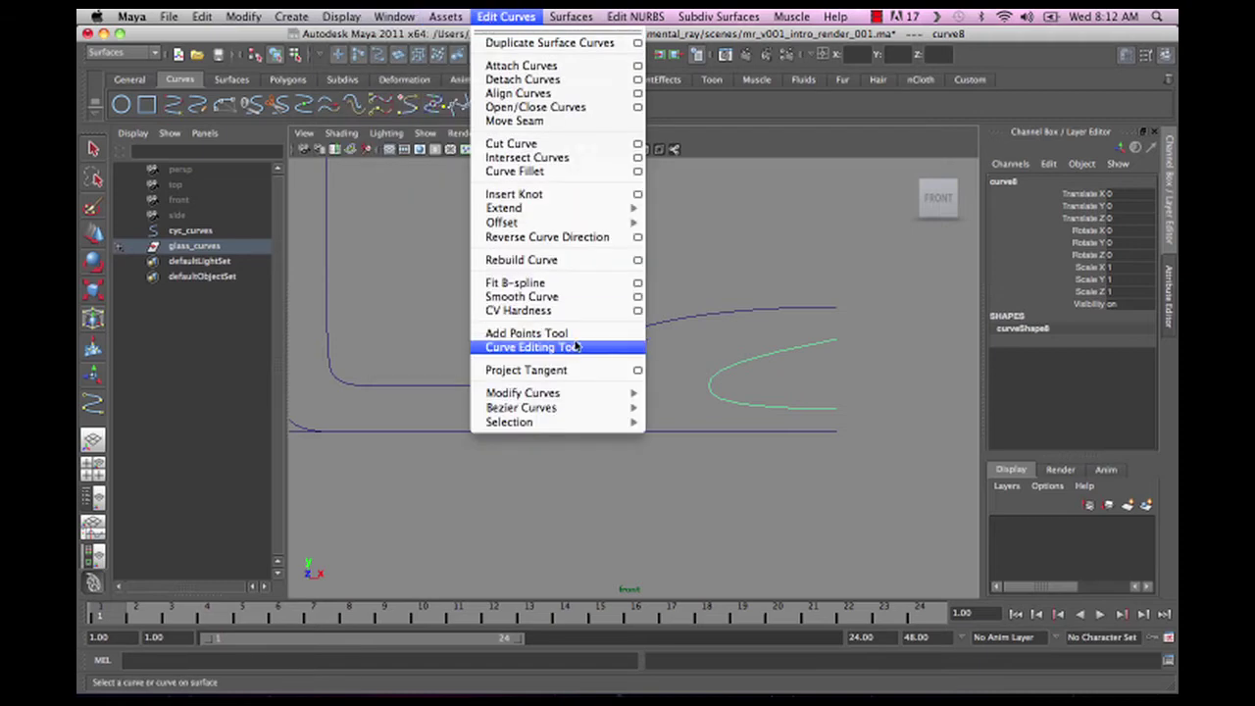
{"action": "left_click", "coordinate": [638, 261]}
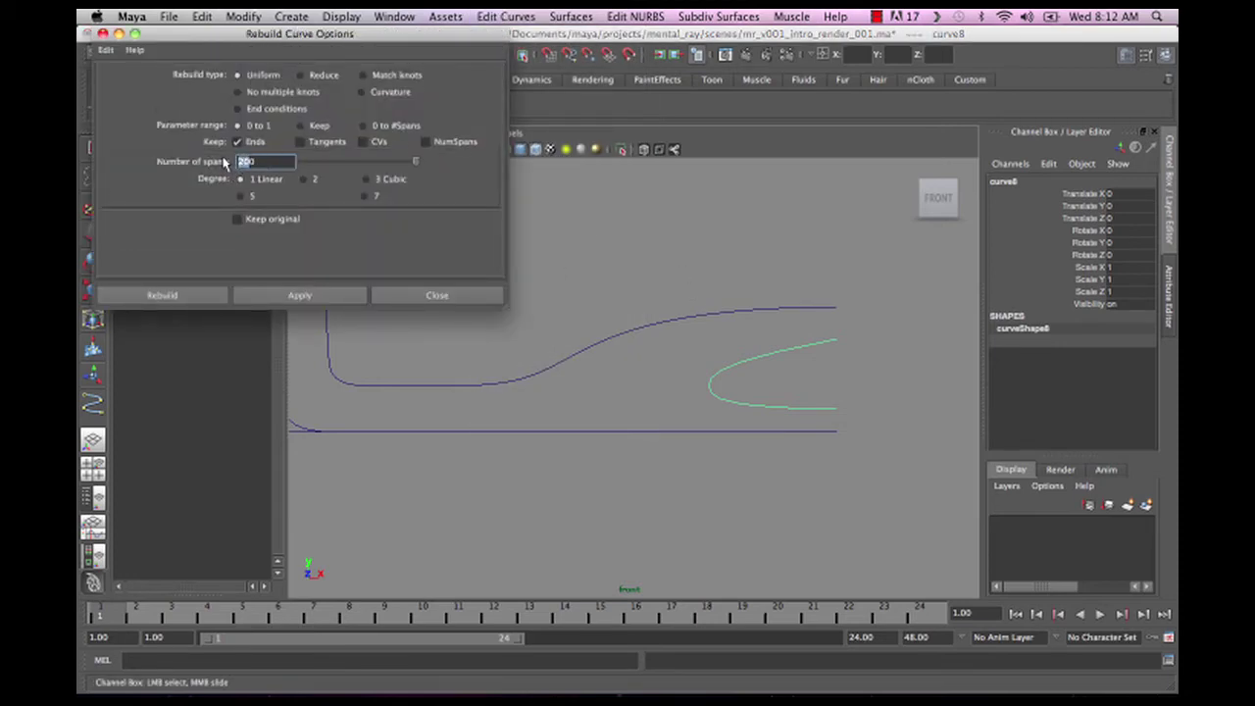
{"action": "left_click", "coordinate": [173, 293]}
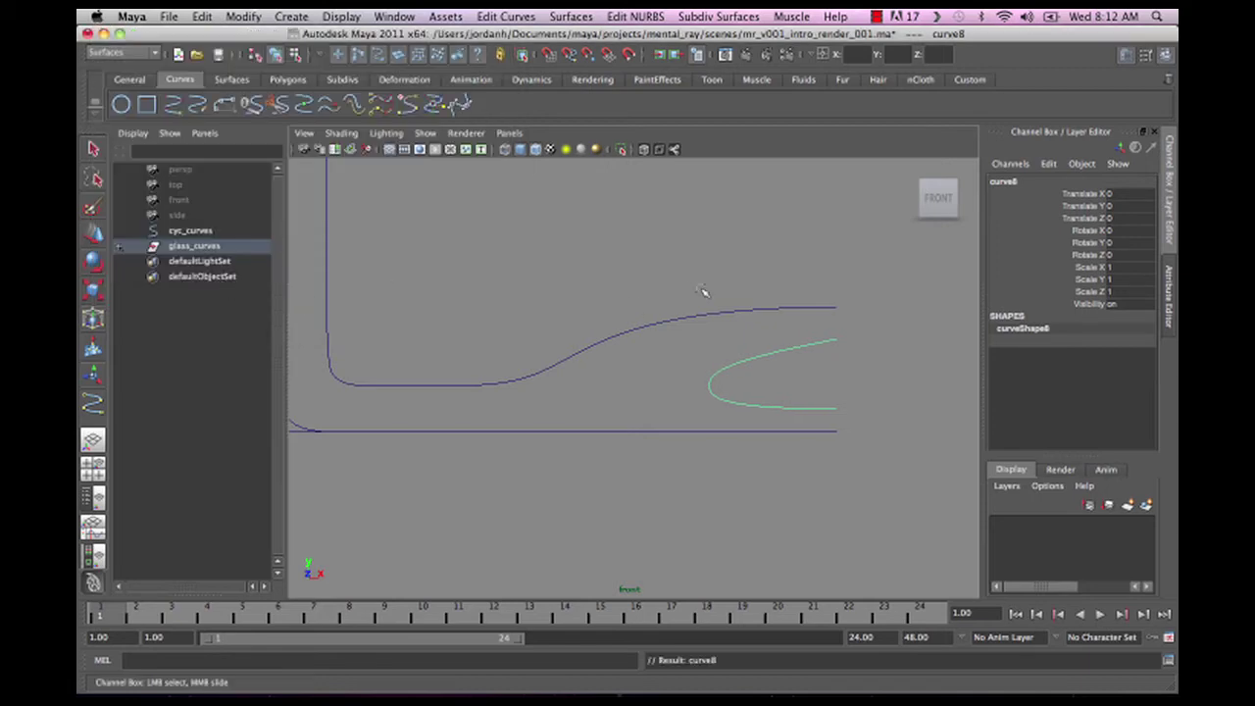
- Examine the rebuilt cavity curve in the glass base up close
{"action": "right_click_drag", "start_coordinate": [582, 267], "coordinate": [736, 264], "text": "alt"}
{"action": "middle_click_drag", "start_coordinate": [824, 291], "coordinate": [810, 286], "text": "alt"}
{"action": "mouse_move", "coordinate": [809, 285]}
{"action": "right_mouse_down", "text": "alt"}
{"action": "mouse_move", "coordinate": [602, 288]}
{"action": "mouse_move", "coordinate": [829, 298]}
{"action": "right_mouse_up", "text": "alt"}
{"action": "middle_click_drag", "start_coordinate": [828, 298], "coordinate": [956, 313], "text": "alt"}
{"action": "right_click_drag", "start_coordinate": [955, 314], "coordinate": [731, 327], "text": "alt"}
{"action": "middle_click_drag", "start_coordinate": [699, 328], "coordinate": [726, 326], "text": "alt"}
{"action": "left_click_drag", "start_coordinate": [576, 412], "coordinate": [600, 359]}
{"action": "right_click_drag", "start_coordinate": [498, 350], "coordinate": [436, 346]}
{"action": "middle_click_drag", "start_coordinate": [528, 330], "coordinate": [873, 308], "text": "alt"}
{"action": "right_click_drag", "start_coordinate": [873, 308], "coordinate": [552, 308], "text": "alt"}
{"action": "middle_click_drag", "start_coordinate": [593, 297], "coordinate": [424, 293], "text": "alt"}
{"action": "scroll", "coordinate": [575, 344], "scroll_direction": "up", "scroll_amount": 5}
- Revolve the outer wall, inner liquid, base cavity and liquid surface curves together as polygons using the Control points tessellation method
{"action": "left_click", "coordinate": [691, 337]}
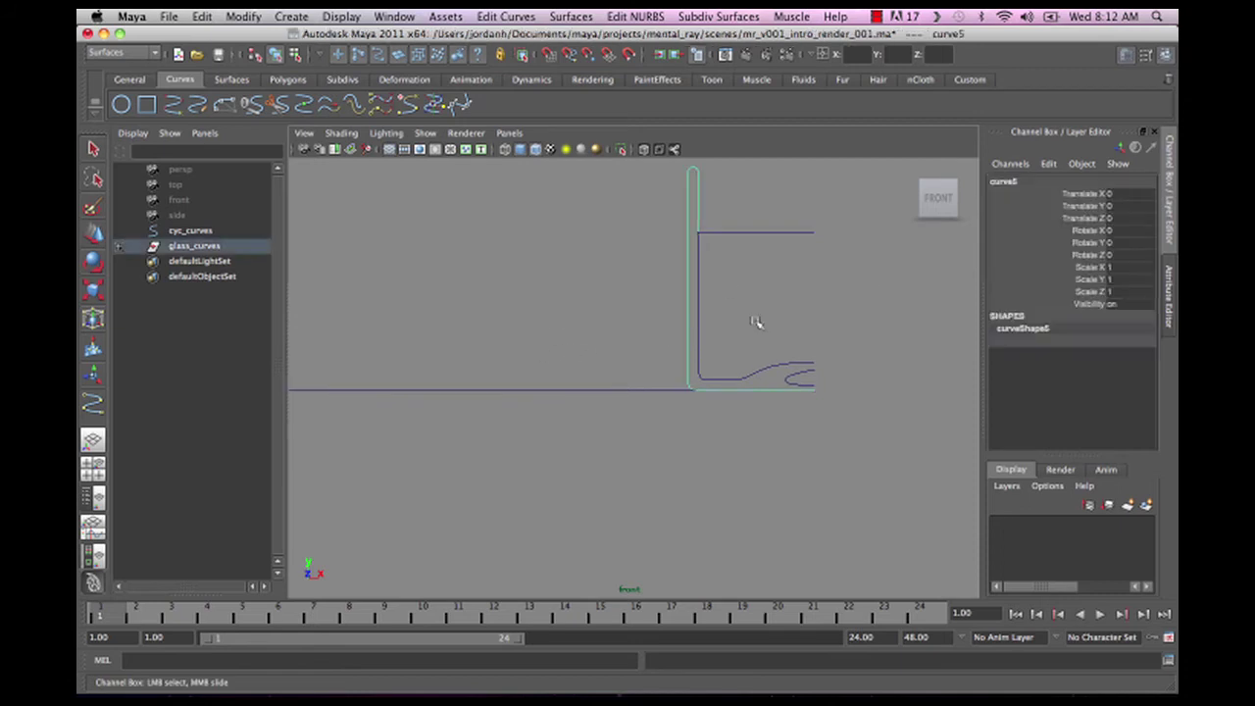
{"action": "left_click", "coordinate": [705, 297], "text": "shift"}
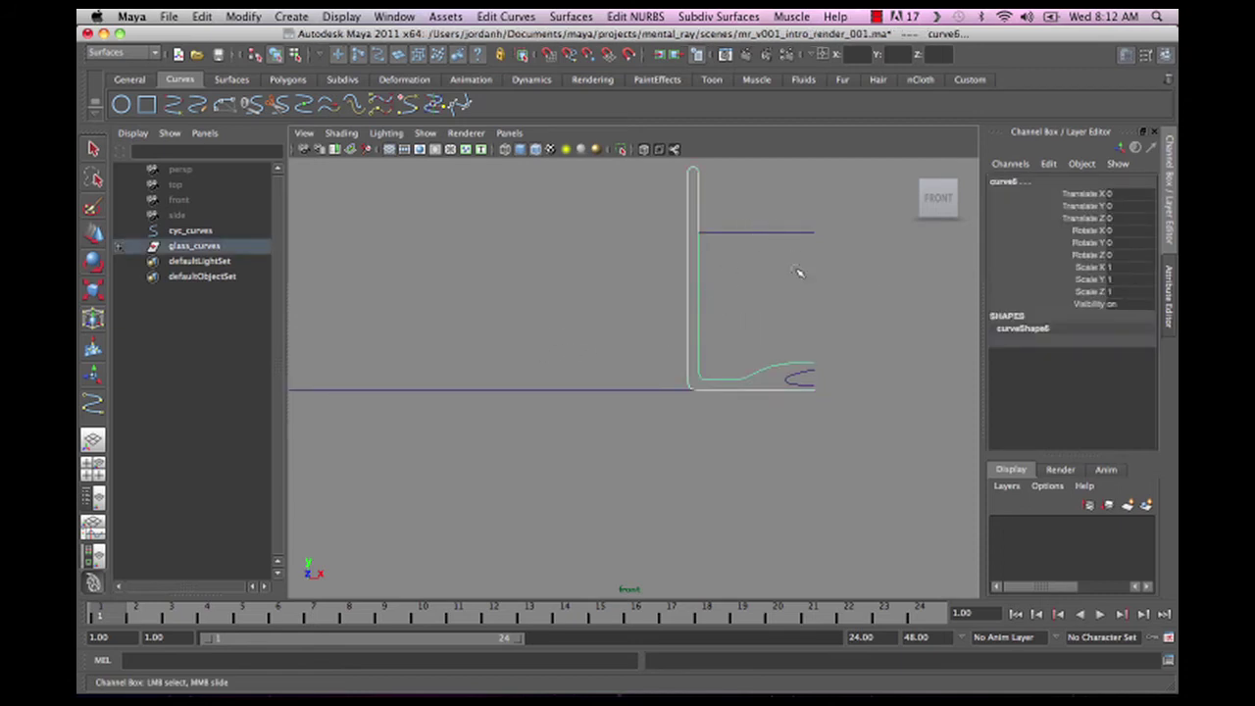
{"action": "left_click", "coordinate": [778, 236], "text": "shift"}
{"action": "left_click", "coordinate": [807, 371], "text": "shift"}
{"action": "left_click", "coordinate": [726, 237], "text": "shift"}
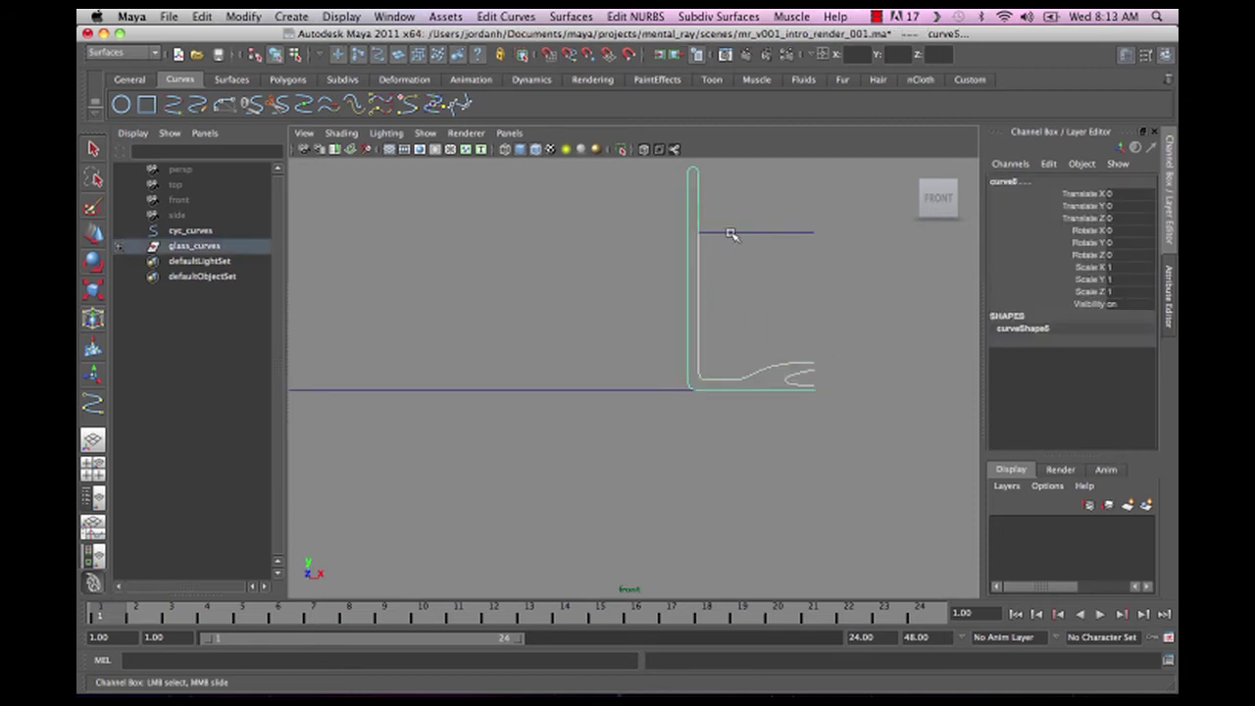
{"action": "left_click", "coordinate": [730, 234]}
{"action": "left_click", "coordinate": [513, 13]}
{"action": "left_click", "coordinate": [513, 14]}
{"action": "left_click", "coordinate": [573, 18]}
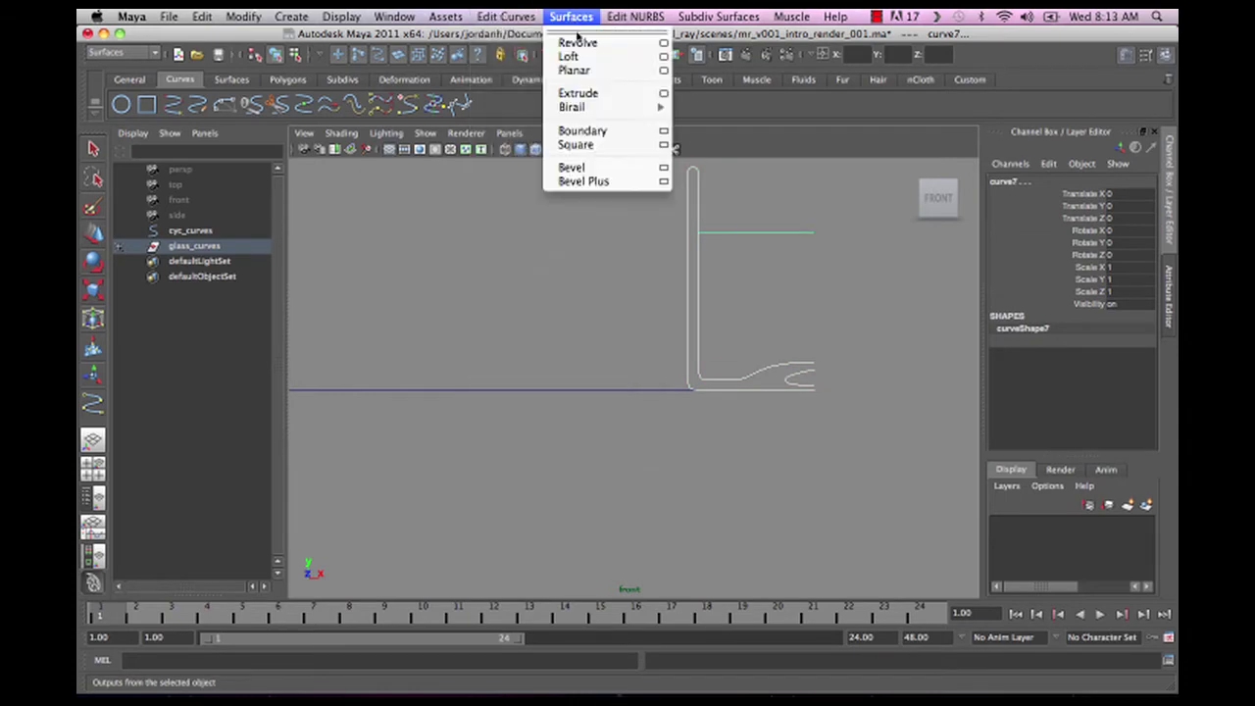
{"action": "left_click", "coordinate": [663, 43]}
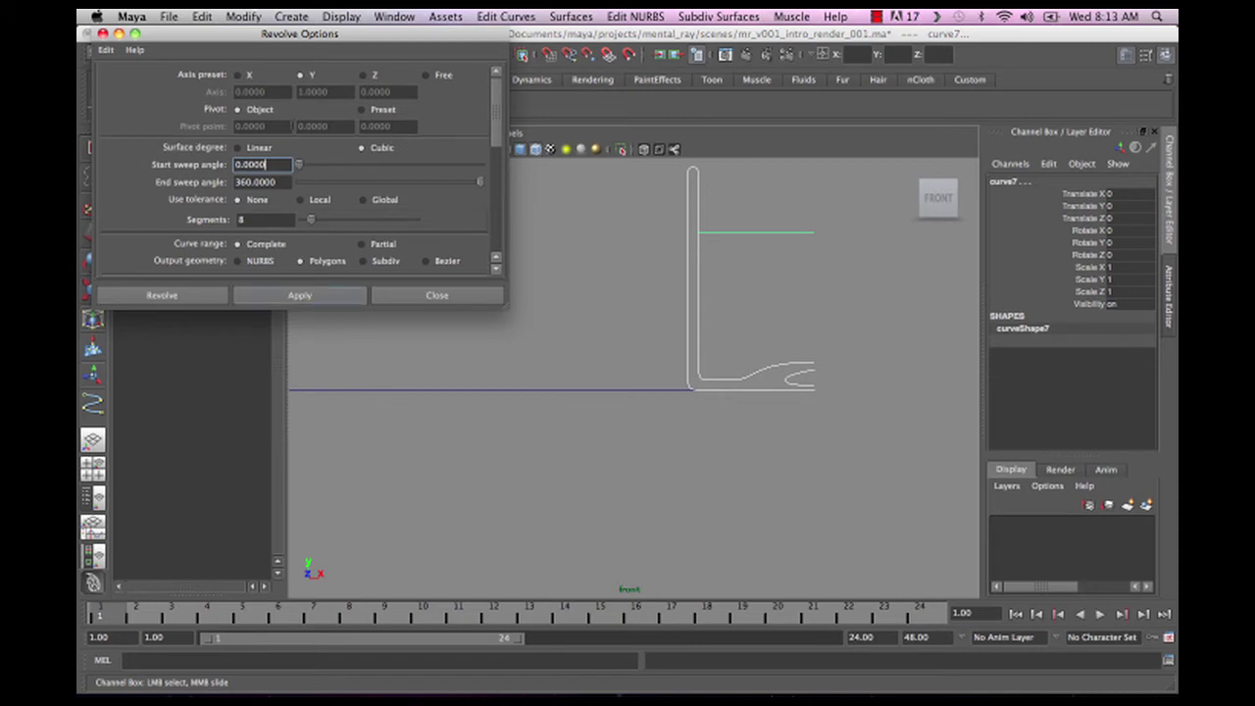
{"action": "left_click_drag", "start_coordinate": [501, 138], "coordinate": [498, 196]}
{"action": "left_click", "coordinate": [364, 217]}
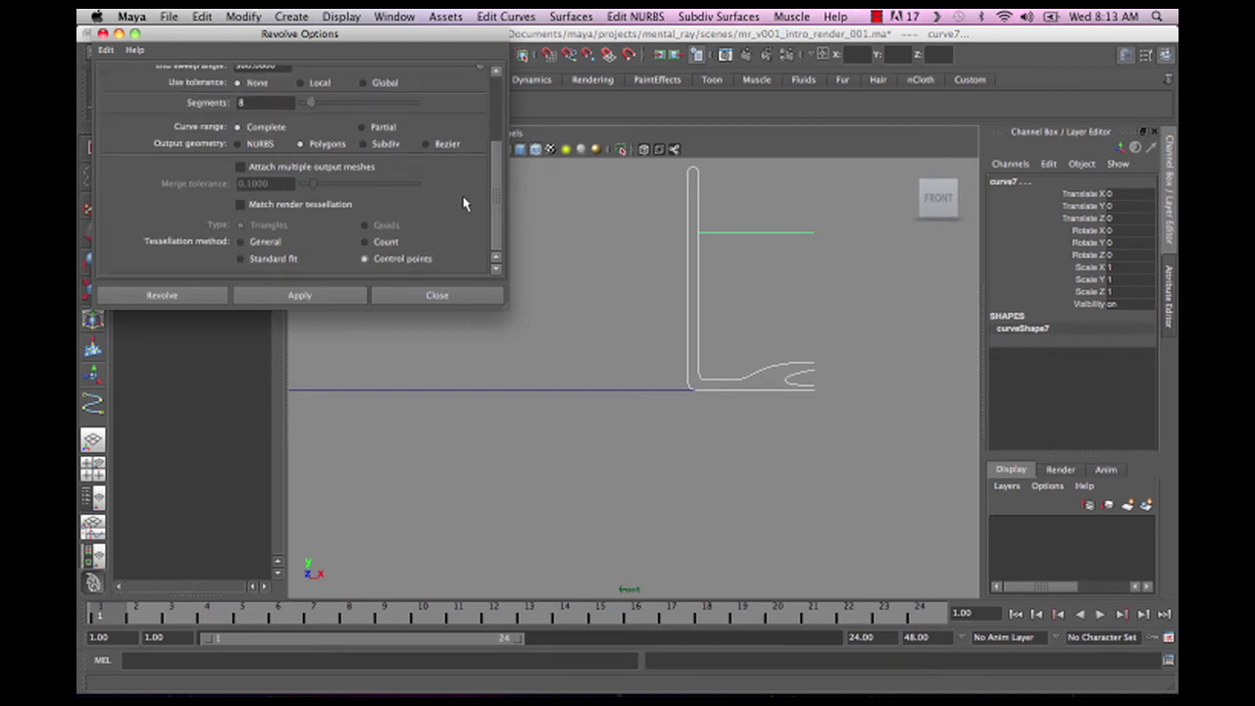
{"action": "left_click", "coordinate": [162, 295]}
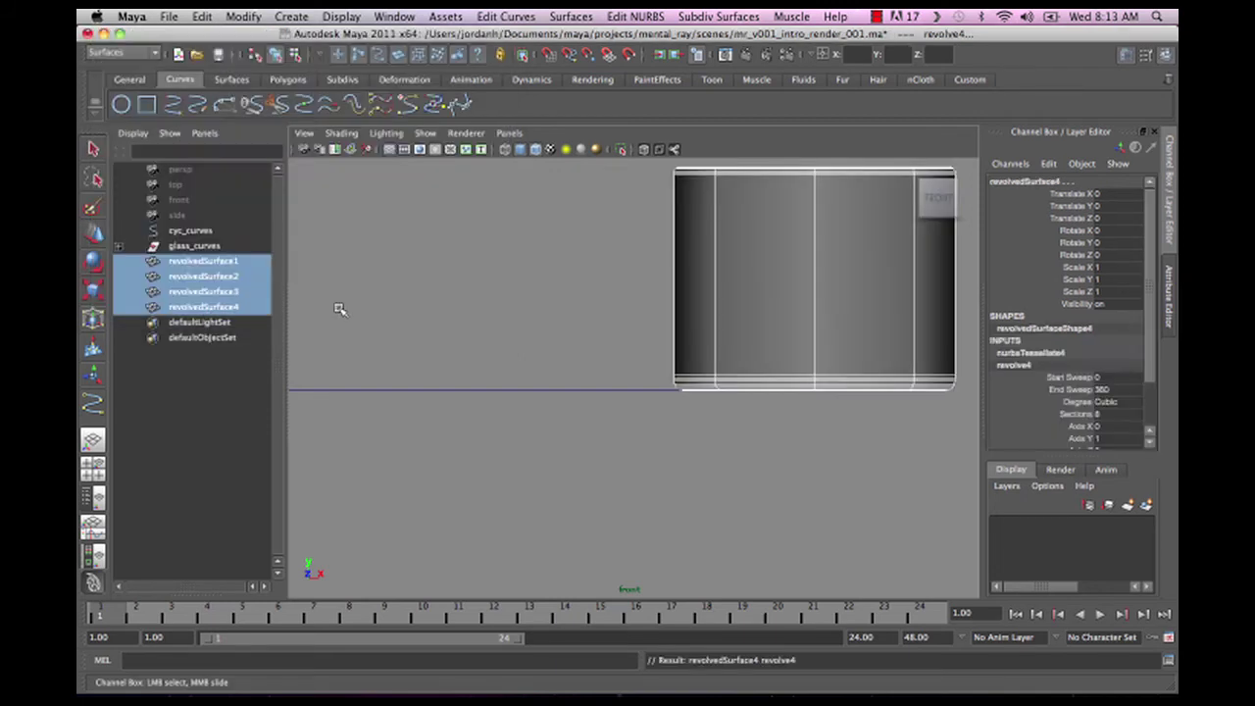
- Switch to the perspective view and examine the revolved glass from the inside, rim and outside
{"action": "left_click", "coordinate": [449, 283]}
{"action": "key", "text": "space"}
{"action": "right_click_drag", "start_coordinate": [563, 308], "coordinate": [407, 339], "text": "alt"}
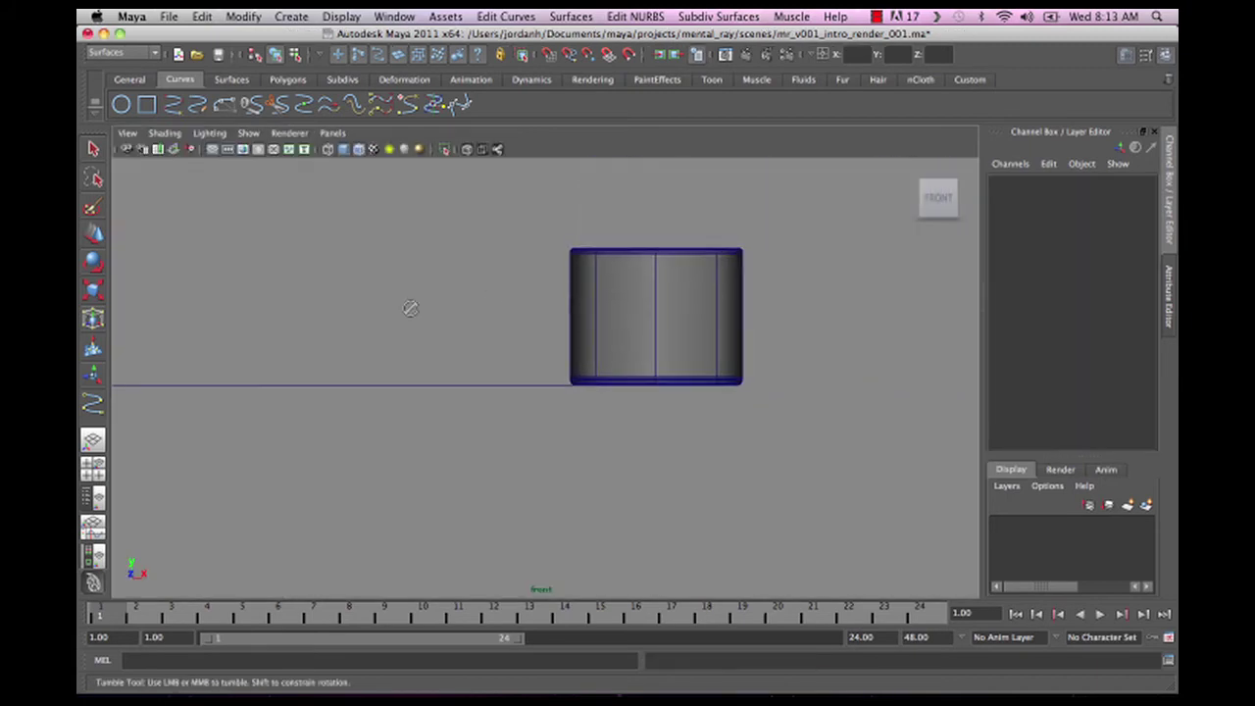
{"action": "key", "text": "space"}
{"action": "left_click_drag", "start_coordinate": [440, 300], "coordinate": [454, 280]}
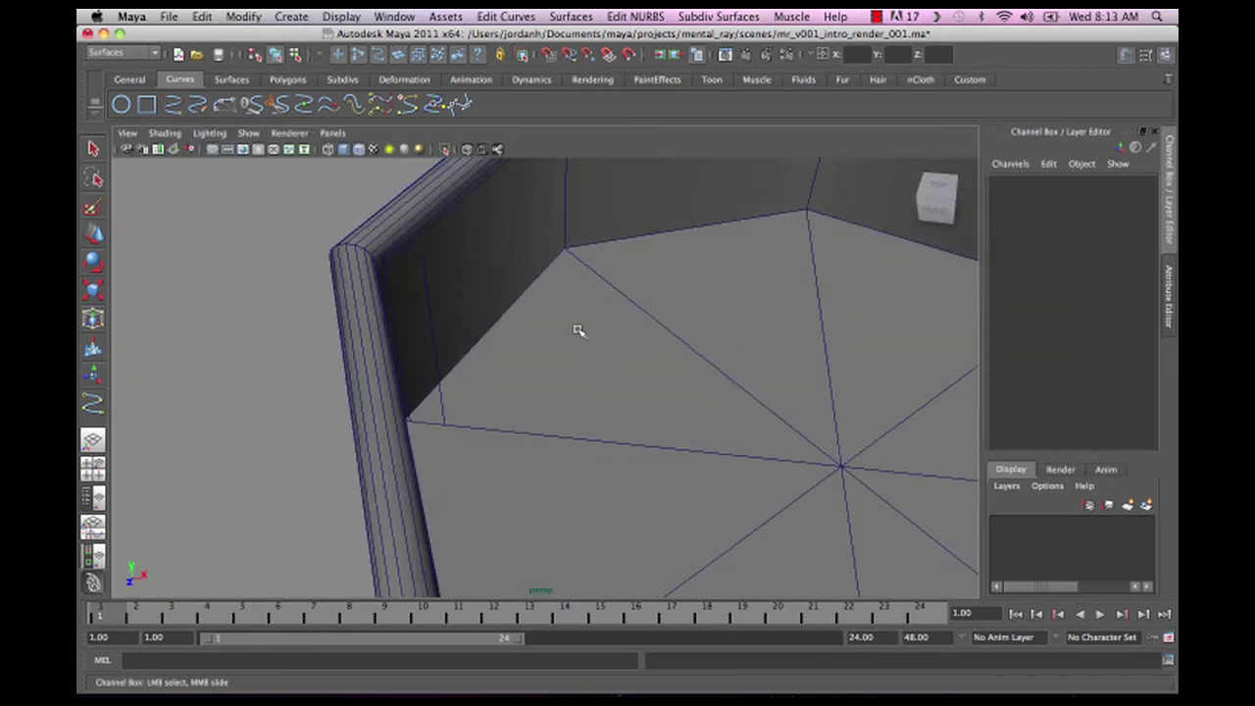
{"action": "left_click_drag", "start_coordinate": [582, 334], "coordinate": [465, 394], "text": "alt"}
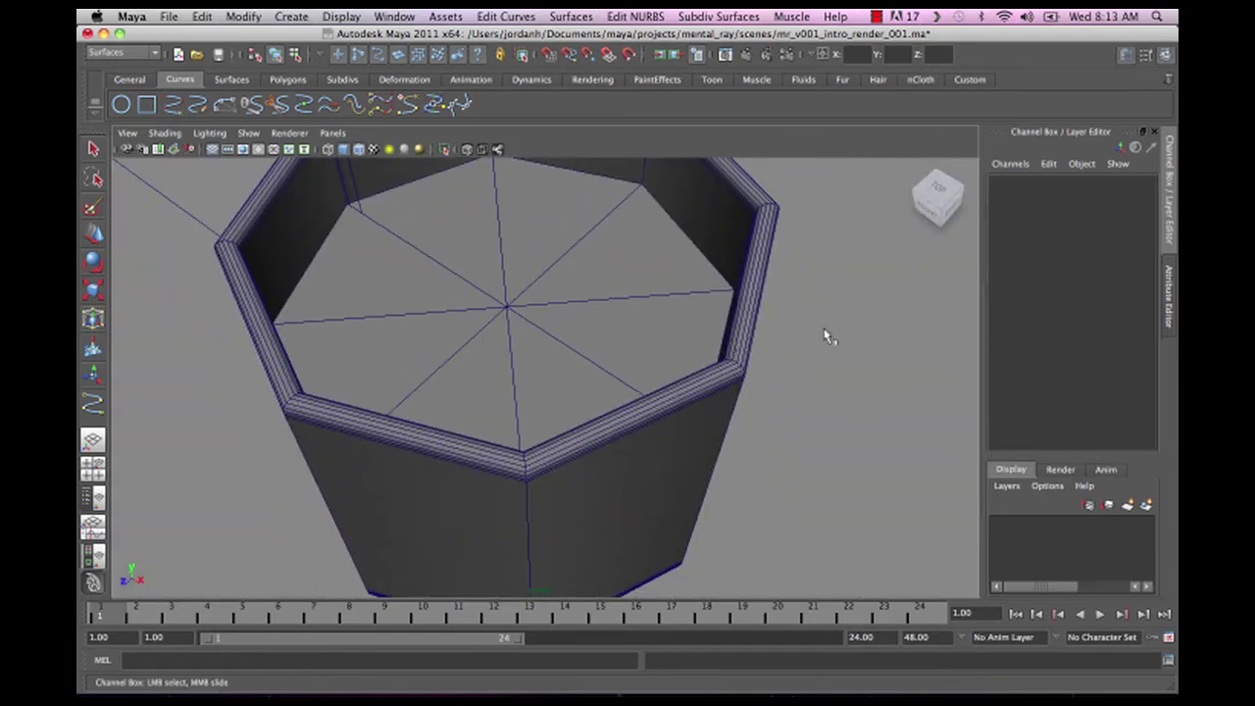
{"action": "right_click_drag", "start_coordinate": [848, 375], "coordinate": [736, 347], "text": "alt"}
{"action": "mouse_move", "coordinate": [736, 347]}
{"action": "left_mouse_down", "text": "alt"}
{"action": "mouse_move", "coordinate": [722, 350]}
{"action": "mouse_move", "coordinate": [745, 344]}
{"action": "left_mouse_up", "text": "alt"}
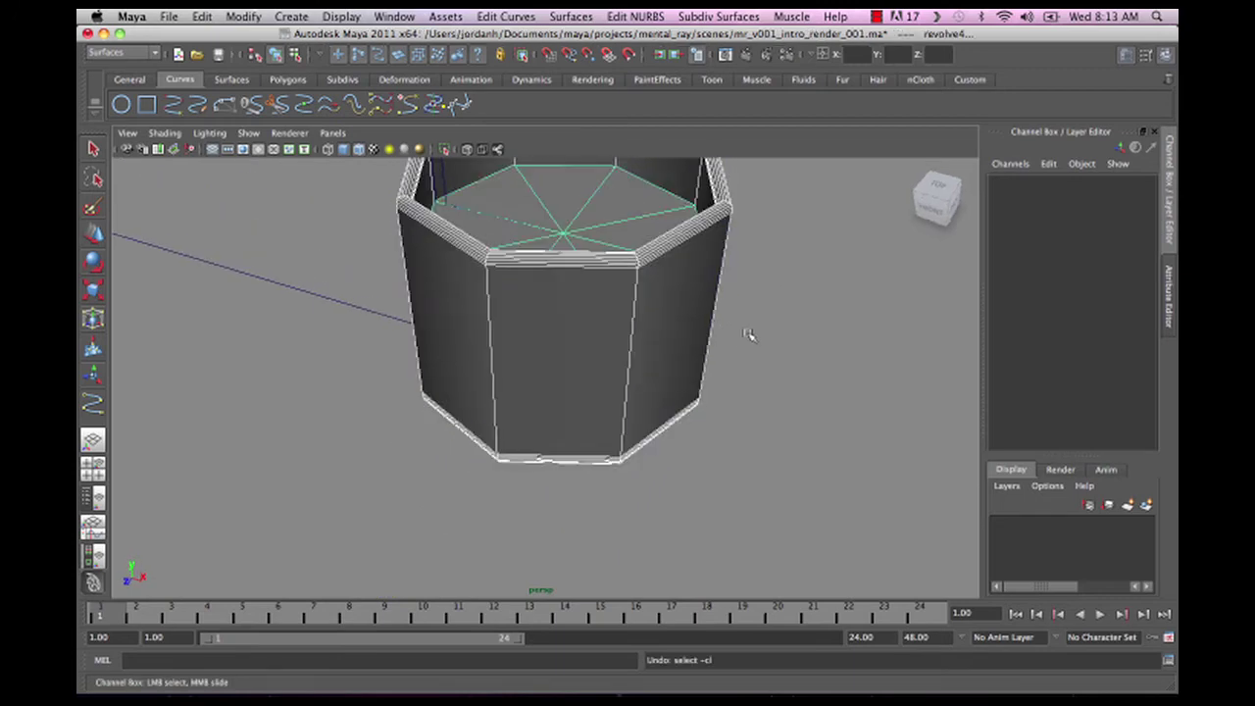
- Reselect the four revolved surfaces and set their revolve Sections to 61
{"action": "key", "text": "z"}
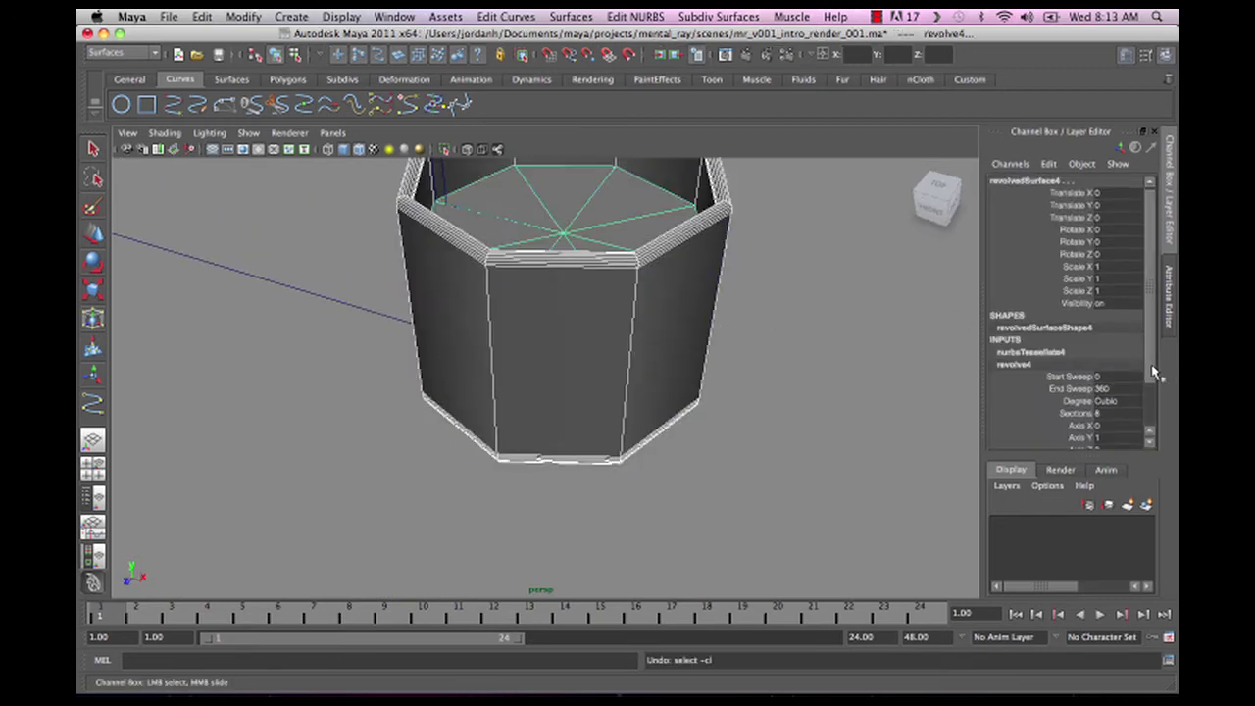
{"action": "left_click_drag", "start_coordinate": [1151, 373], "coordinate": [1145, 425]}
{"action": "left_click", "coordinate": [1077, 357]}
{"action": "middle_click_drag", "start_coordinate": [846, 314], "coordinate": [1071, 299]}
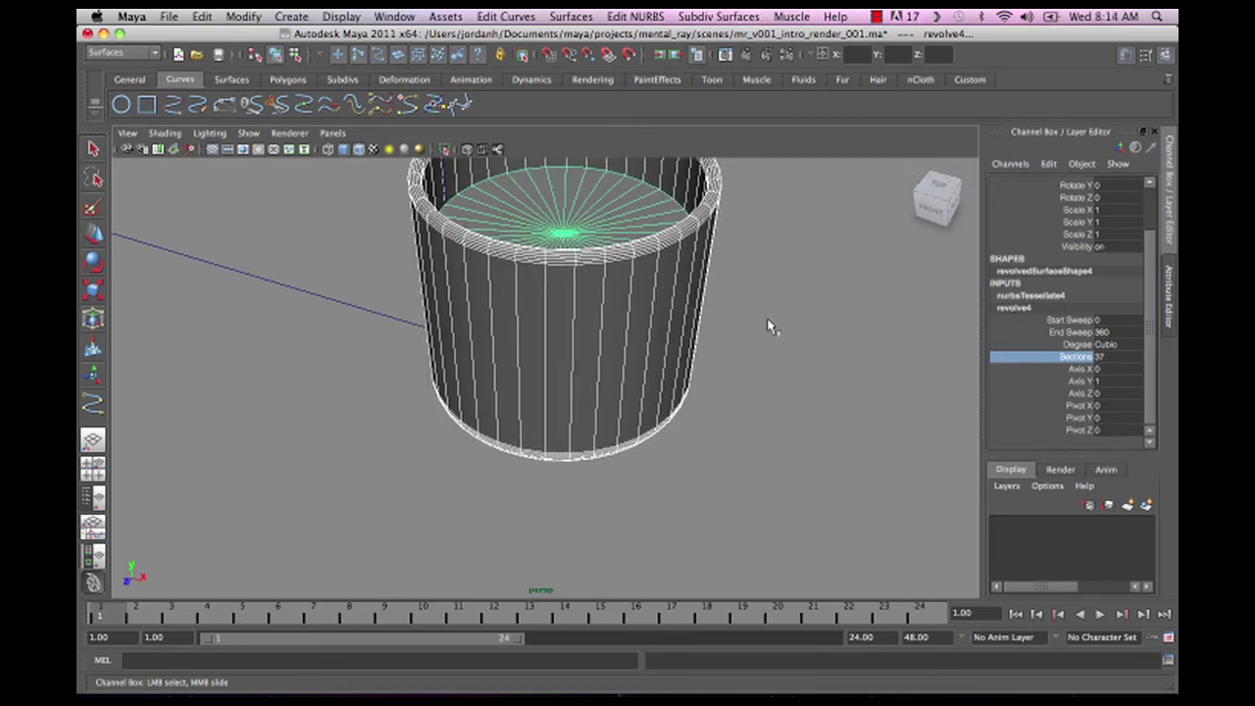
{"action": "left_click_drag", "start_coordinate": [840, 307], "coordinate": [823, 371], "text": "alt"}
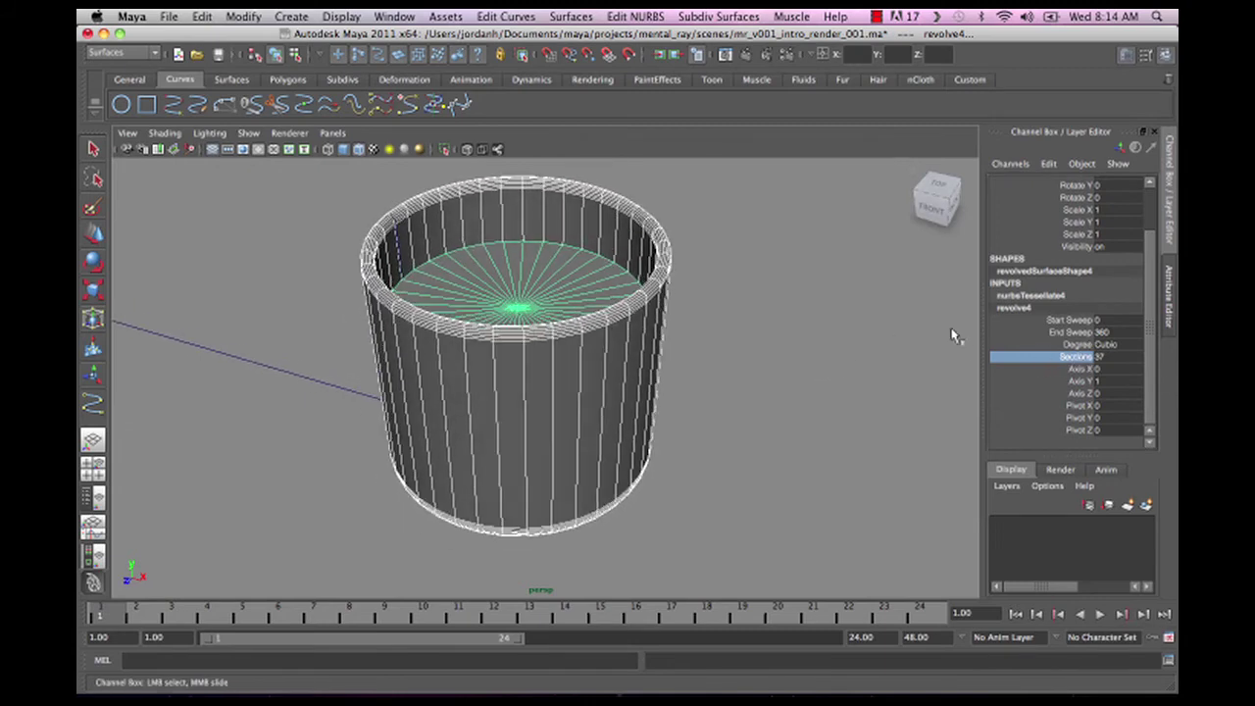
{"action": "middle_click_drag", "start_coordinate": [799, 306], "coordinate": [944, 270]}
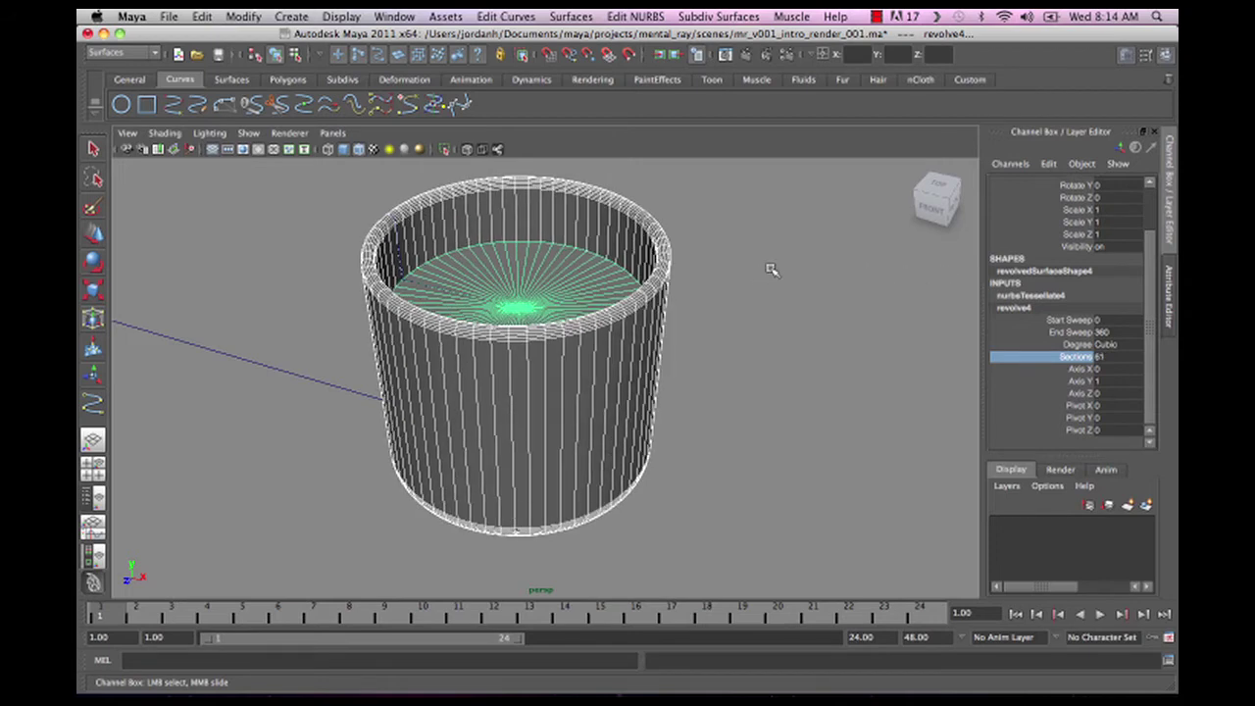
- Set the revolve Sections of the four selected glass surfaces to 60
{"action": "middle_click_drag", "start_coordinate": [773, 270], "coordinate": [758, 266]}
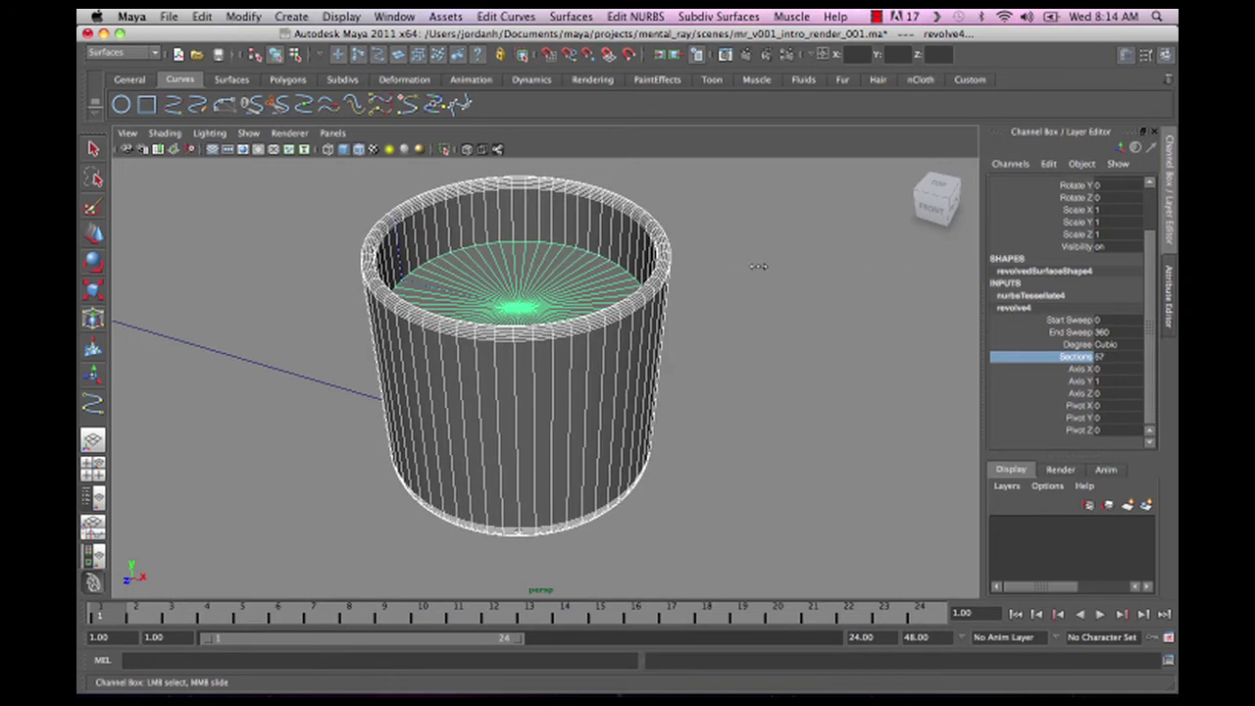
{"action": "left_click", "coordinate": [1110, 359]}
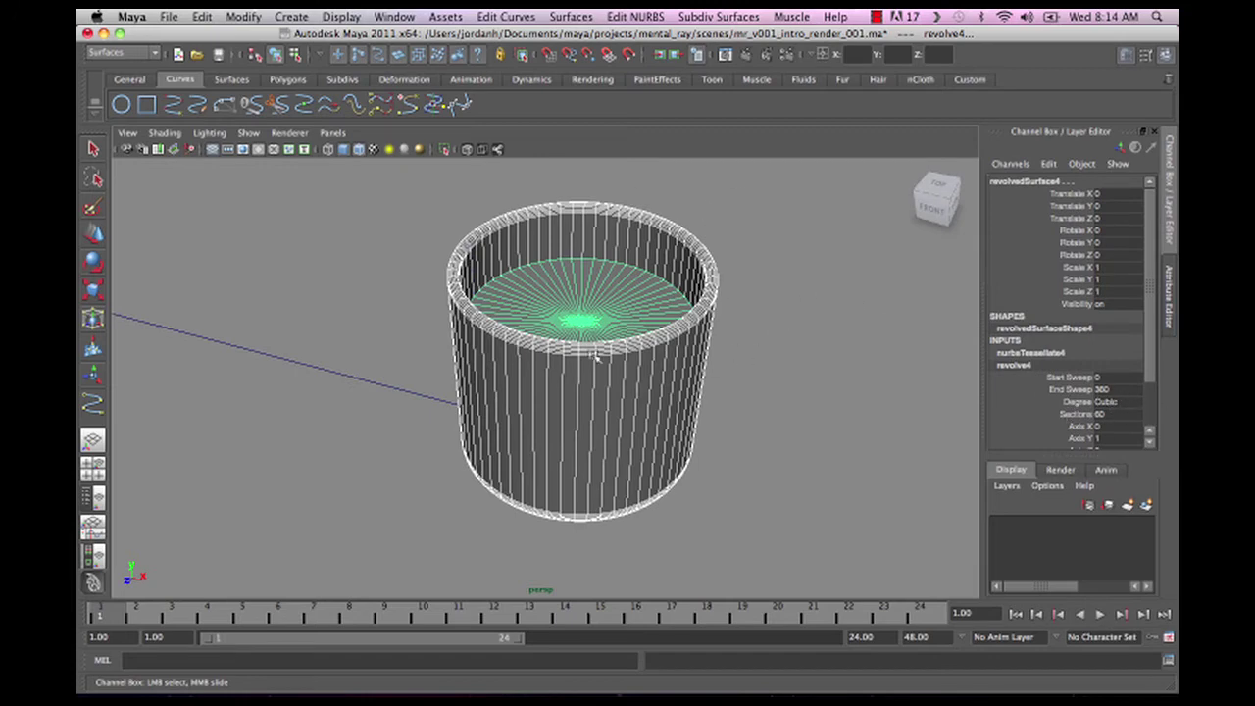
- Select the cyc_curves backdrop profile beside the glass and revolve it into a surface
{"action": "right_click_drag", "start_coordinate": [766, 343], "coordinate": [470, 245], "text": "alt"}
{"action": "left_click_drag", "start_coordinate": [594, 323], "coordinate": [608, 252], "text": "alt"}
{"action": "middle_click_drag", "start_coordinate": [608, 252], "coordinate": [741, 214], "text": "alt"}
{"action": "right_click_drag", "start_coordinate": [549, 290], "coordinate": [611, 302], "text": "alt"}
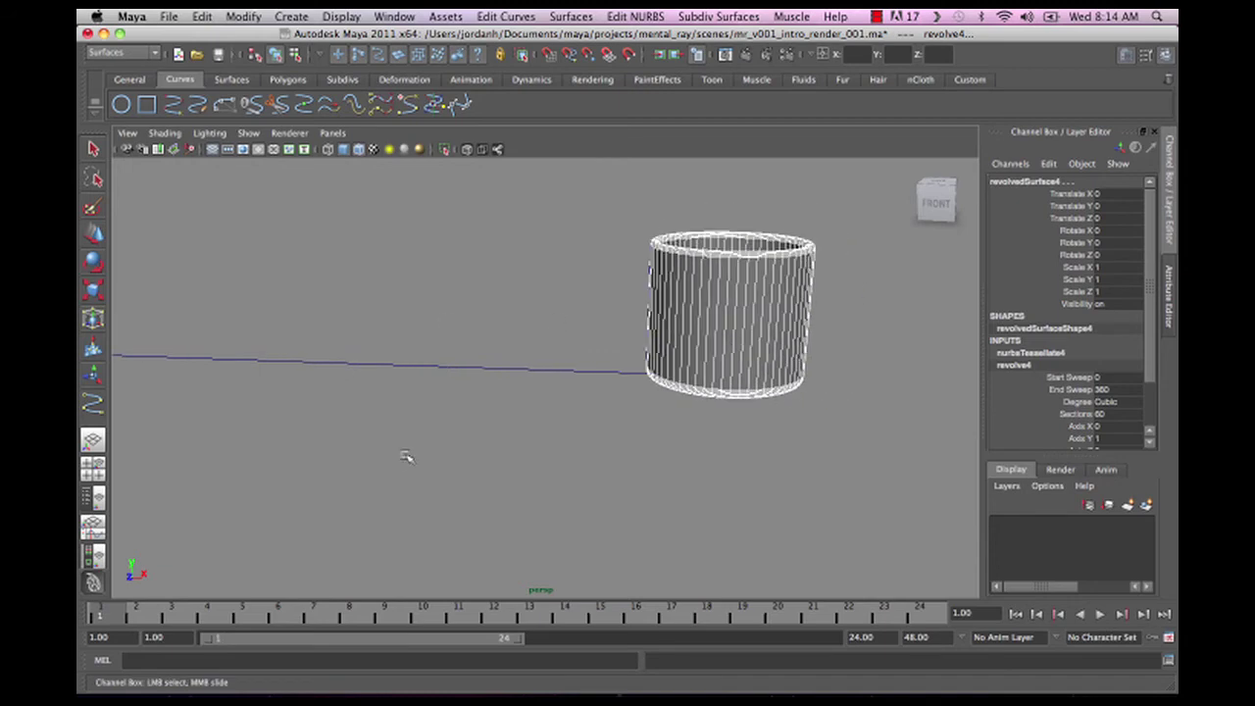
{"action": "left_click_drag", "start_coordinate": [404, 461], "coordinate": [406, 457]}
{"action": "left_click", "coordinate": [551, 16]}
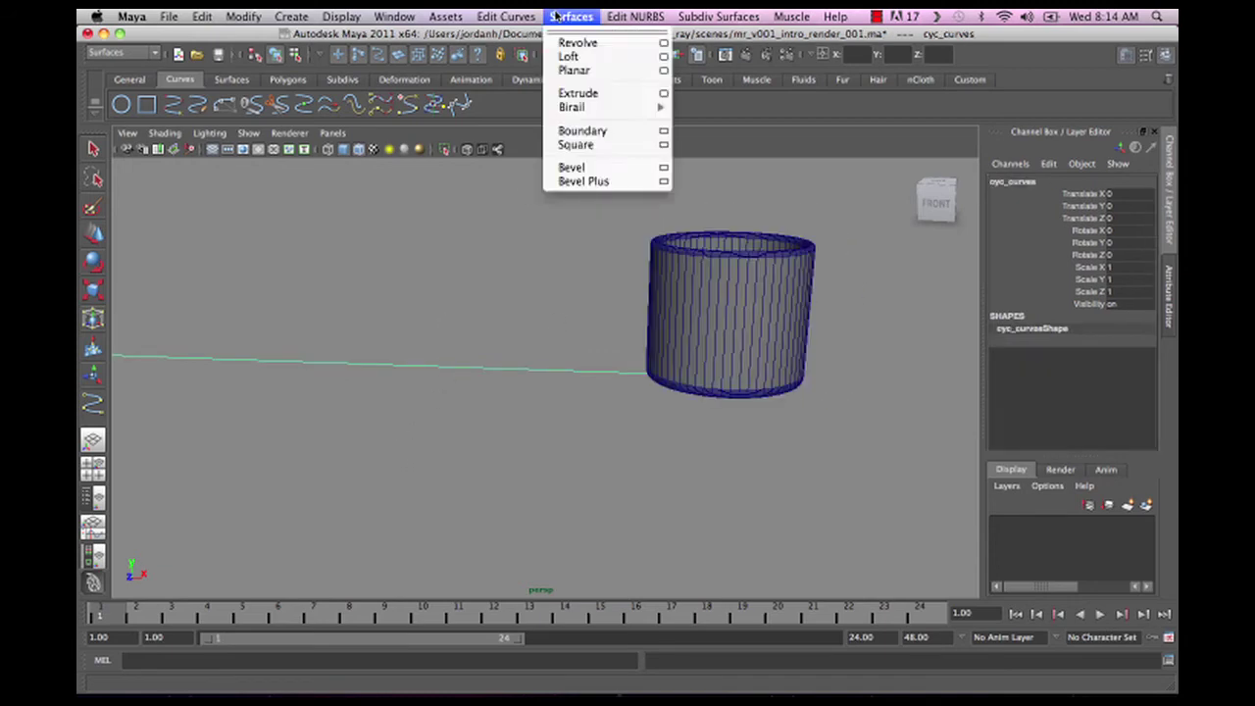
{"action": "left_click", "coordinate": [566, 44]}
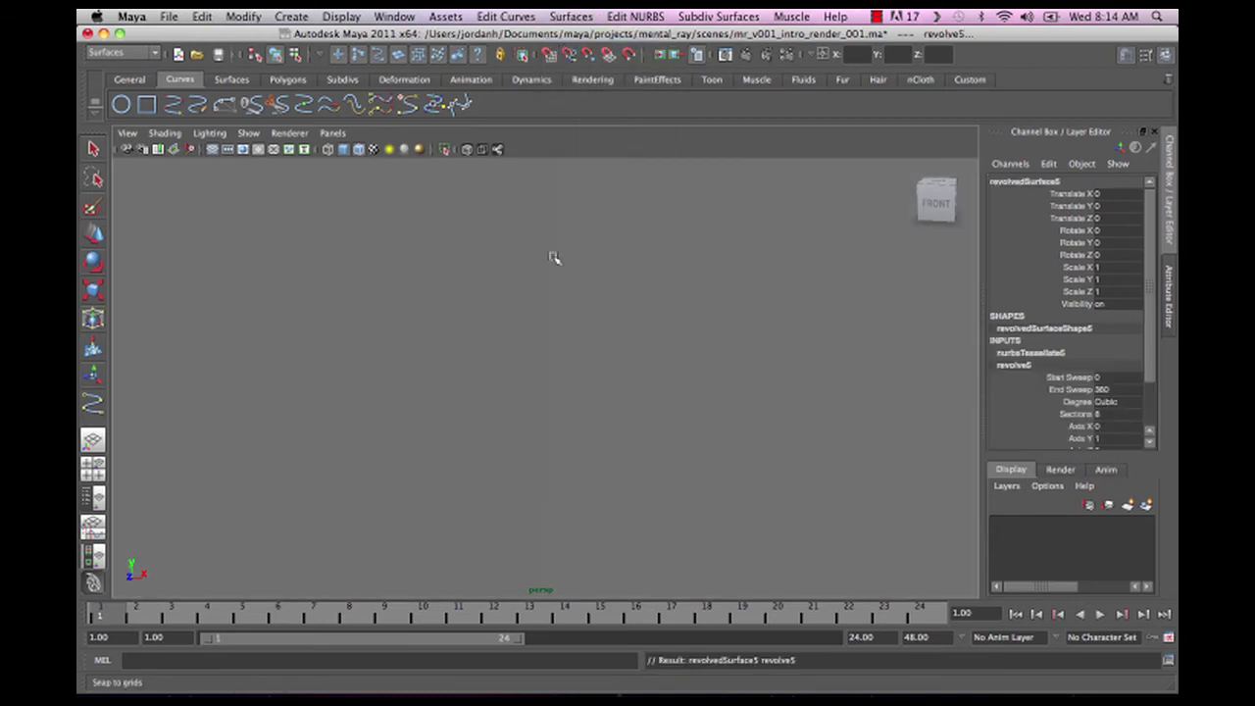
- Set the revolved backdrop's Sections to 60
{"action": "left_click_drag", "start_coordinate": [560, 350], "coordinate": [685, 441], "text": "alt"}
{"action": "right_click_drag", "start_coordinate": [745, 407], "coordinate": [562, 364], "text": "alt"}
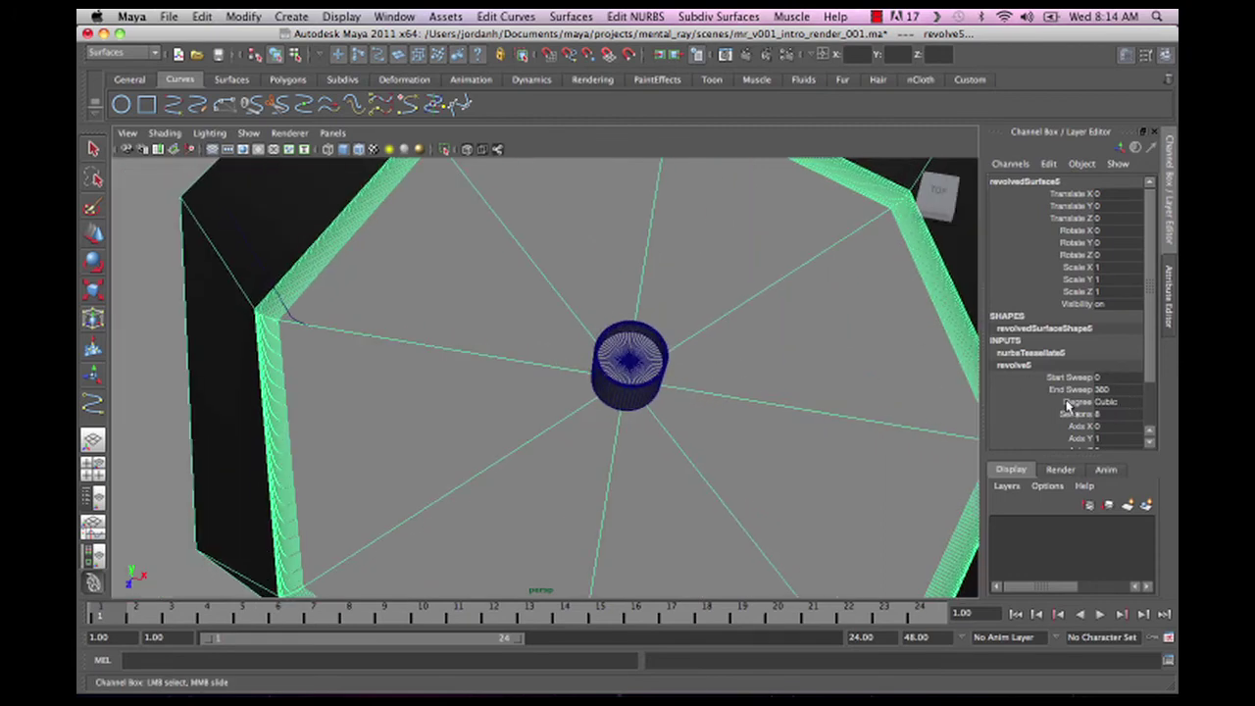
{"action": "left_click", "coordinate": [1107, 415]}
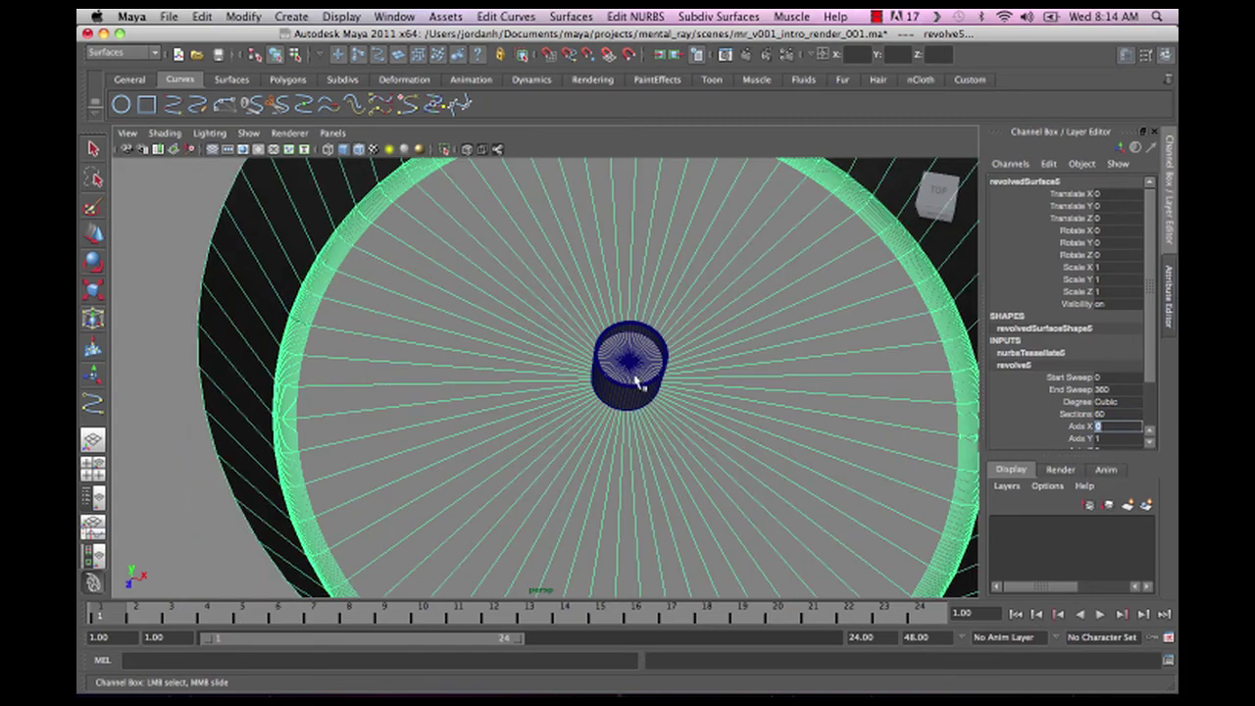
- Turn on X-Ray shading in the perspective view
{"action": "right_click_drag", "start_coordinate": [651, 324], "coordinate": [546, 342], "text": "alt"}
{"action": "left_click_drag", "start_coordinate": [546, 341], "coordinate": [546, 272], "text": "alt"}
{"action": "left_click_drag", "start_coordinate": [649, 329], "coordinate": [627, 428], "text": "alt"}
{"action": "right_click_drag", "start_coordinate": [628, 429], "coordinate": [530, 308], "text": "alt"}
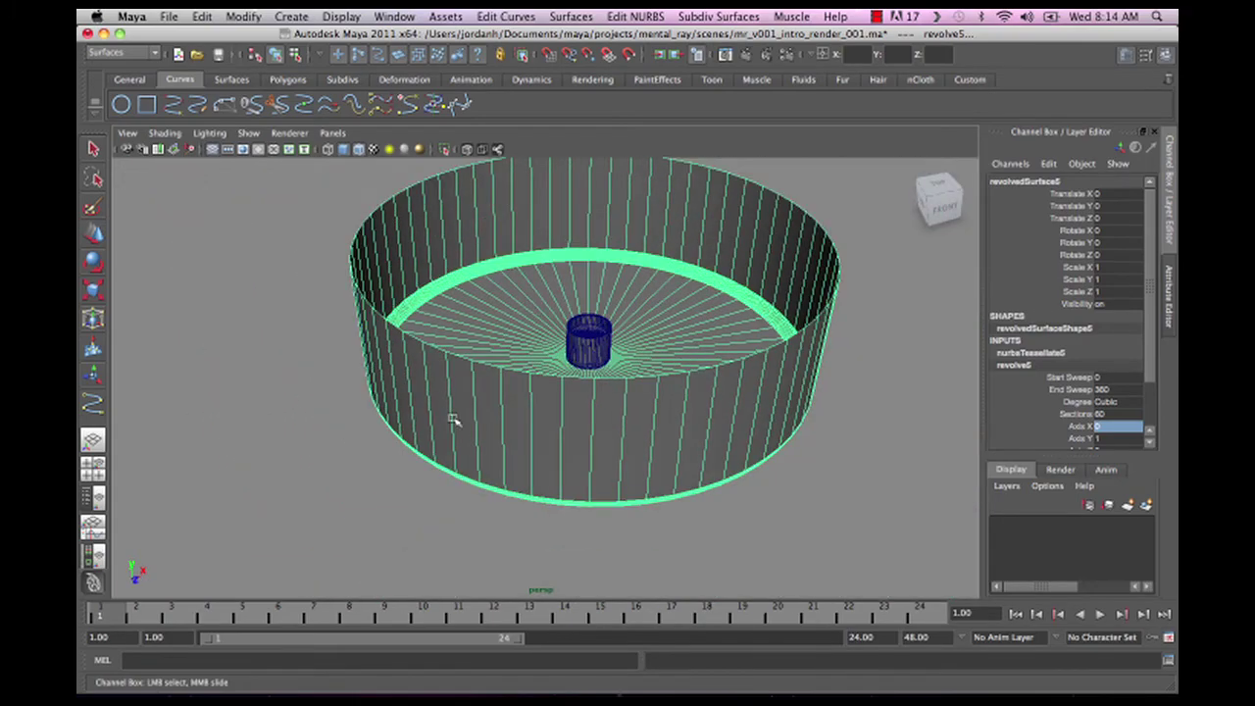
{"action": "right_click_drag", "start_coordinate": [451, 421], "coordinate": [689, 379], "text": "alt"}
{"action": "middle_click_drag", "start_coordinate": [689, 379], "coordinate": [636, 415], "text": "alt"}
{"action": "left_click_drag", "start_coordinate": [636, 415], "coordinate": [444, 282], "text": "alt"}
{"action": "left_click", "coordinate": [162, 132]}
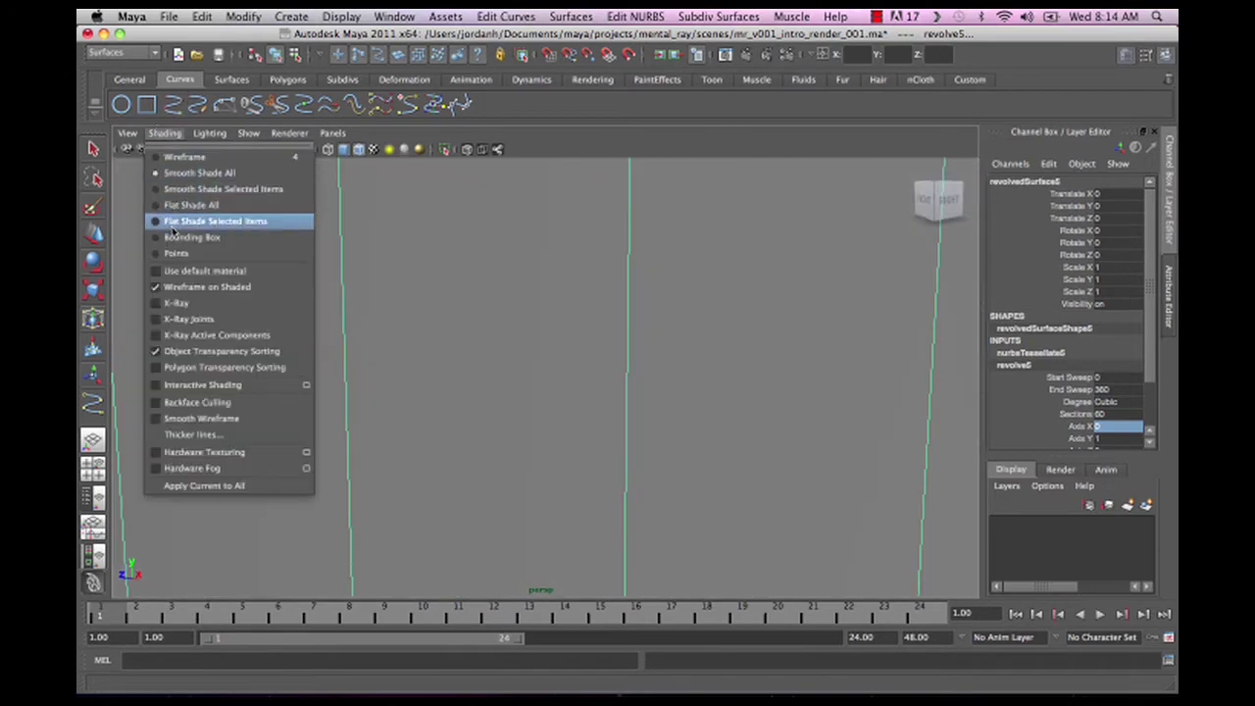
{"action": "left_click", "coordinate": [187, 303]}
- Examine the see-through glass and backdrop from several distances and side angles
{"action": "right_click_drag", "start_coordinate": [529, 431], "coordinate": [412, 480], "text": "alt"}
{"action": "mouse_move", "coordinate": [510, 451]}
{"action": "left_mouse_down", "text": "alt"}
{"action": "mouse_move", "coordinate": [554, 501]}
{"action": "mouse_move", "coordinate": [713, 534]}
{"action": "mouse_move", "coordinate": [666, 454]}
{"action": "left_mouse_up", "text": "alt"}
{"action": "right_click_drag", "start_coordinate": [676, 461], "coordinate": [1088, 505], "text": "alt"}
{"action": "left_click_drag", "start_coordinate": [650, 506], "coordinate": [490, 519], "text": "alt"}
{"action": "middle_click_drag", "start_coordinate": [358, 448], "coordinate": [118, 438], "text": "alt"}
{"action": "right_click_drag", "start_coordinate": [148, 434], "coordinate": [454, 429], "text": "alt"}
{"action": "middle_click_drag", "start_coordinate": [454, 428], "coordinate": [725, 436], "text": "alt"}
{"action": "right_click_drag", "start_coordinate": [725, 436], "coordinate": [411, 412], "text": "alt"}
{"action": "middle_click_drag", "start_coordinate": [500, 324], "coordinate": [431, 407], "text": "alt"}
{"action": "right_click_drag", "start_coordinate": [490, 403], "coordinate": [128, 363], "text": "alt"}
{"action": "left_click_drag", "start_coordinate": [548, 394], "coordinate": [628, 377], "text": "alt"}
- In the front view, hide polygons, then select the glass profile curves and display their control vertices
{"action": "key", "text": "space"}
{"action": "middle_click_drag", "start_coordinate": [798, 240], "coordinate": [605, 289], "text": "alt"}
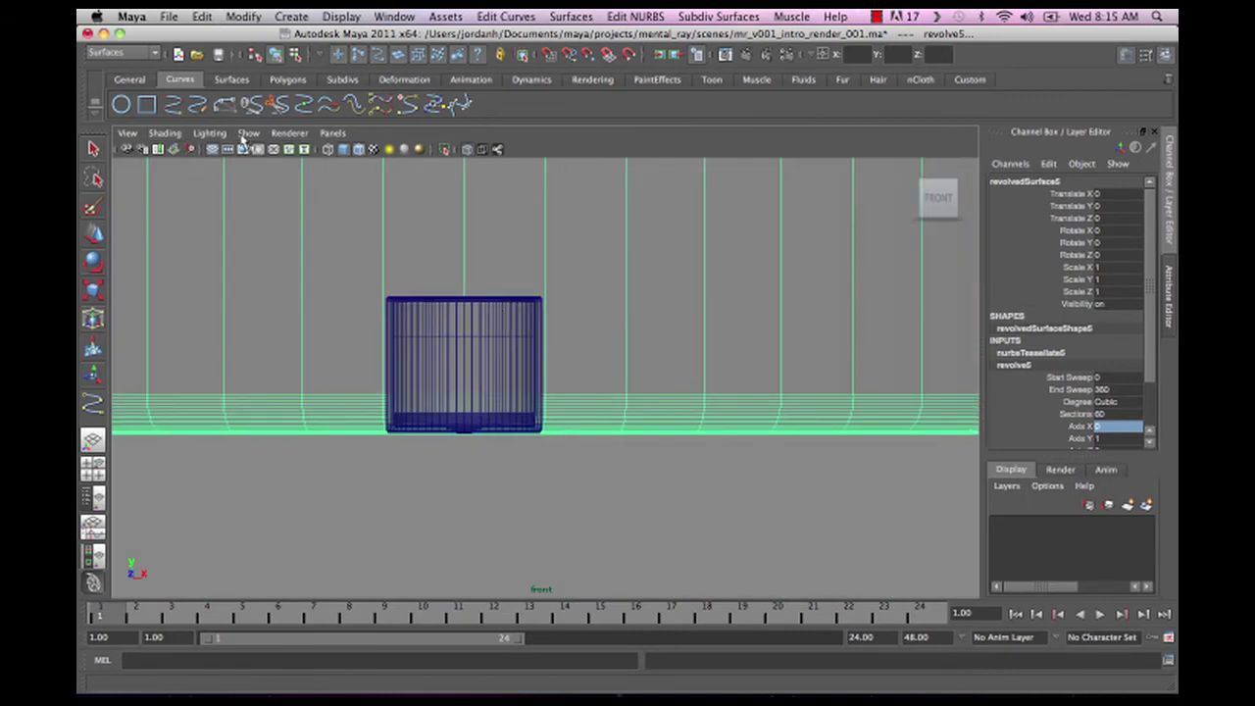
{"action": "left_click", "coordinate": [252, 134]}
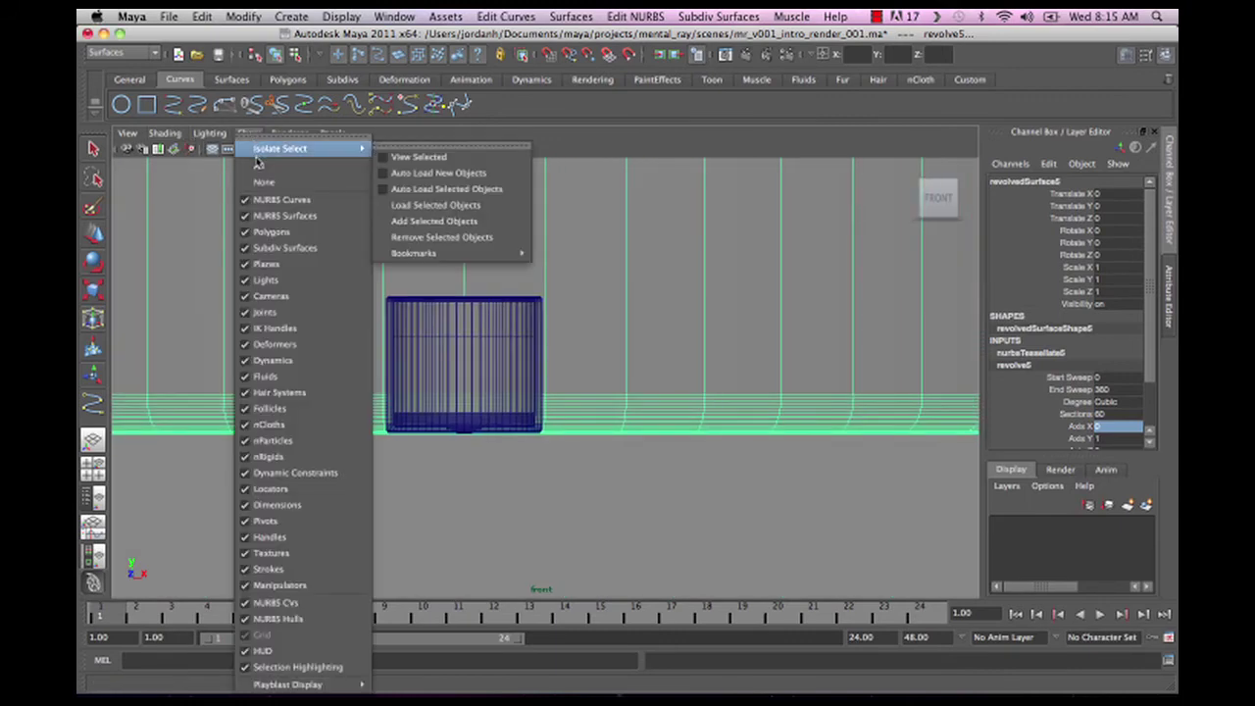
{"action": "left_click", "coordinate": [255, 233]}
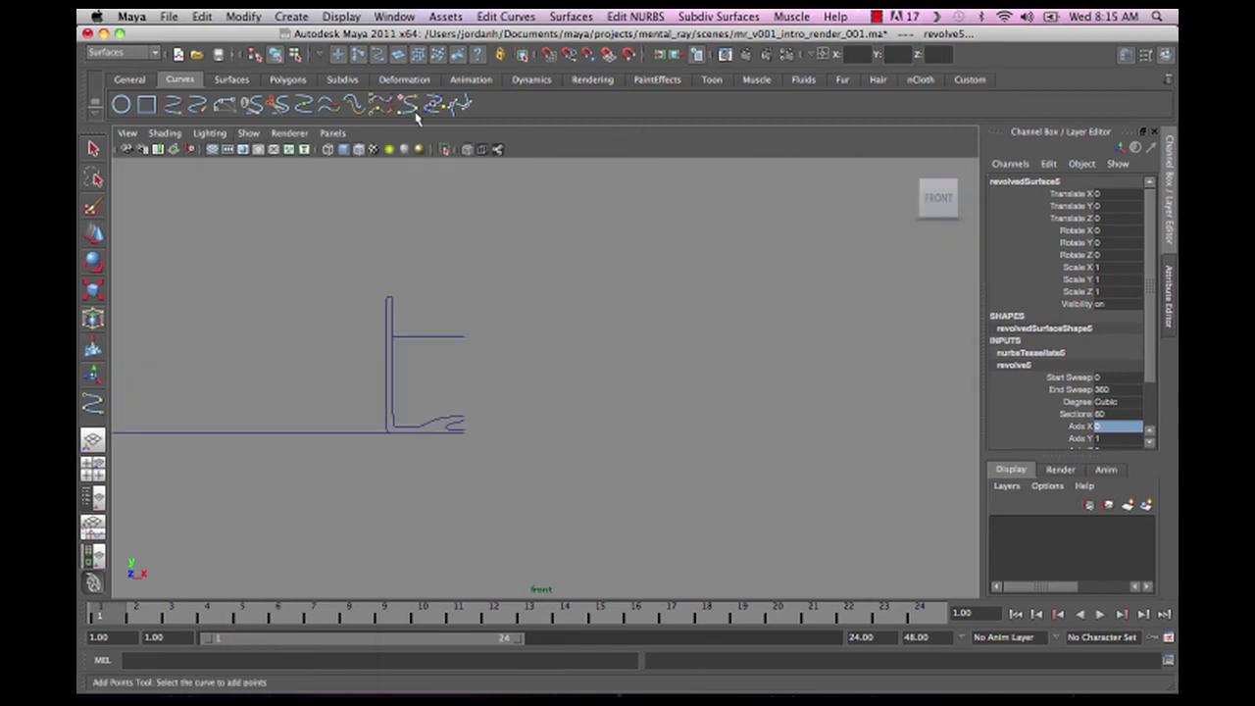
{"action": "left_click_drag", "start_coordinate": [353, 263], "coordinate": [480, 337]}
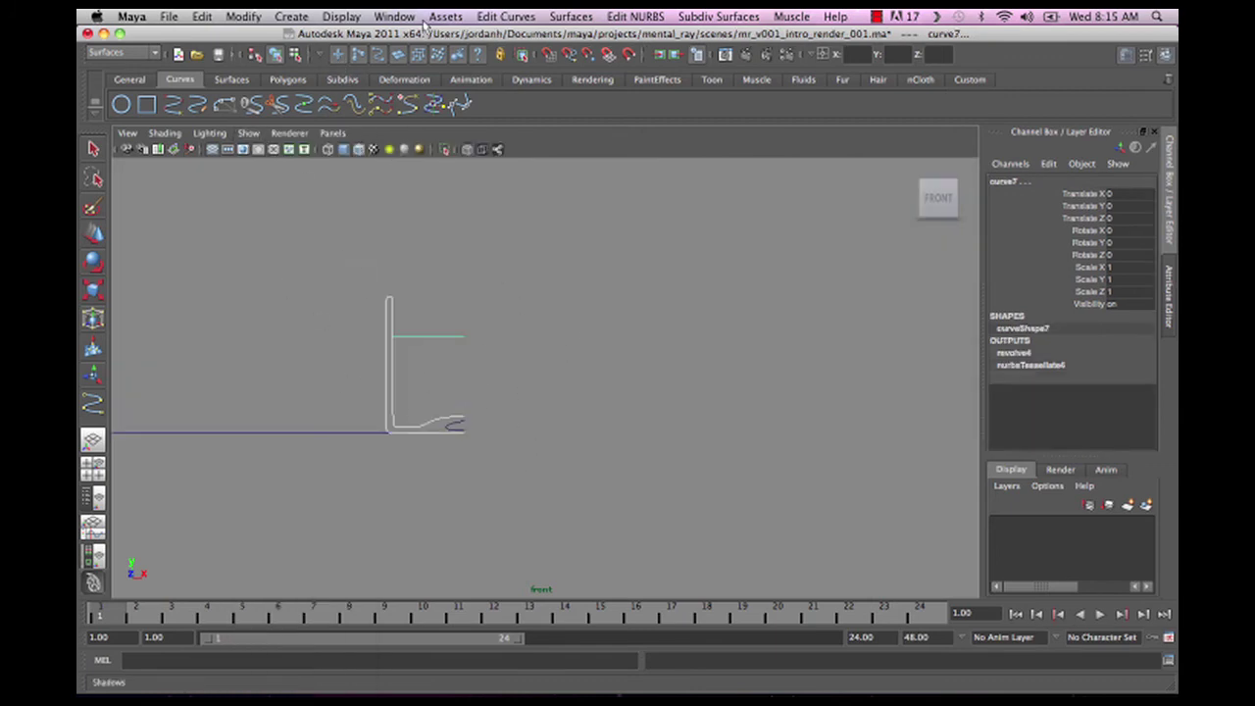
{"action": "left_click", "coordinate": [295, 57]}
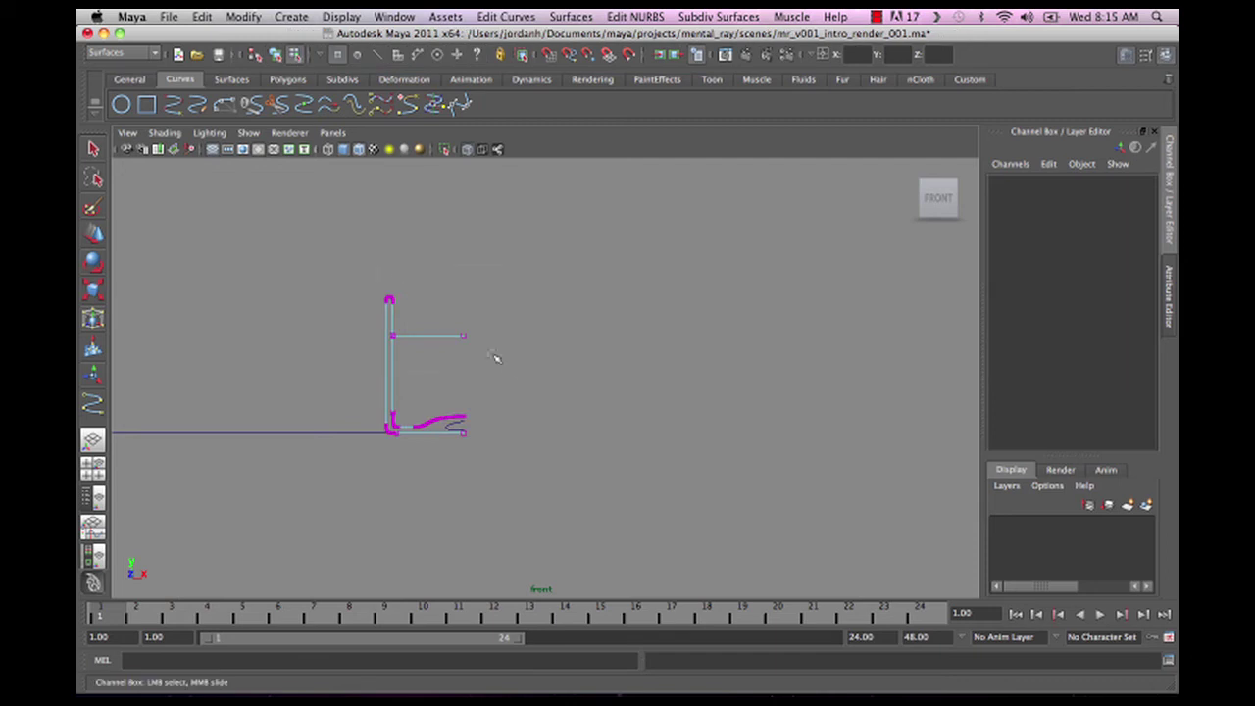
- Display polygons again in the front view and check the selected upper control vertices in the perspective view
{"action": "left_click", "coordinate": [251, 134]}
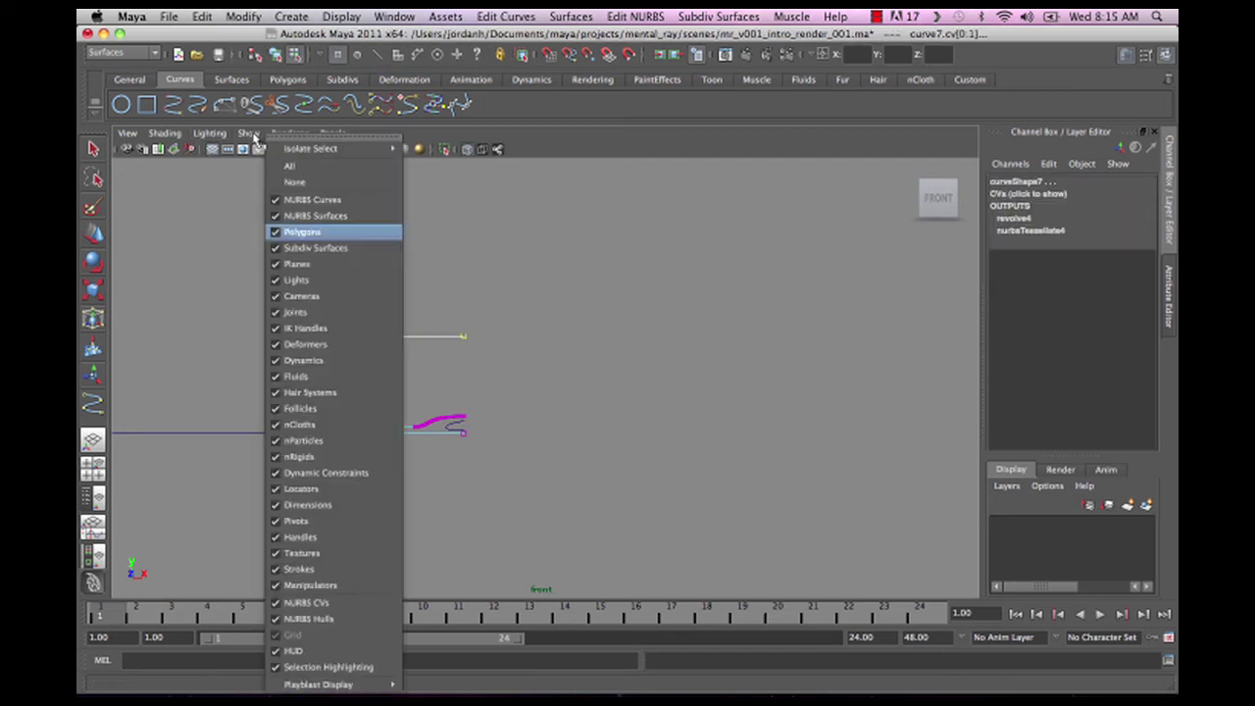
{"action": "left_click", "coordinate": [275, 232]}
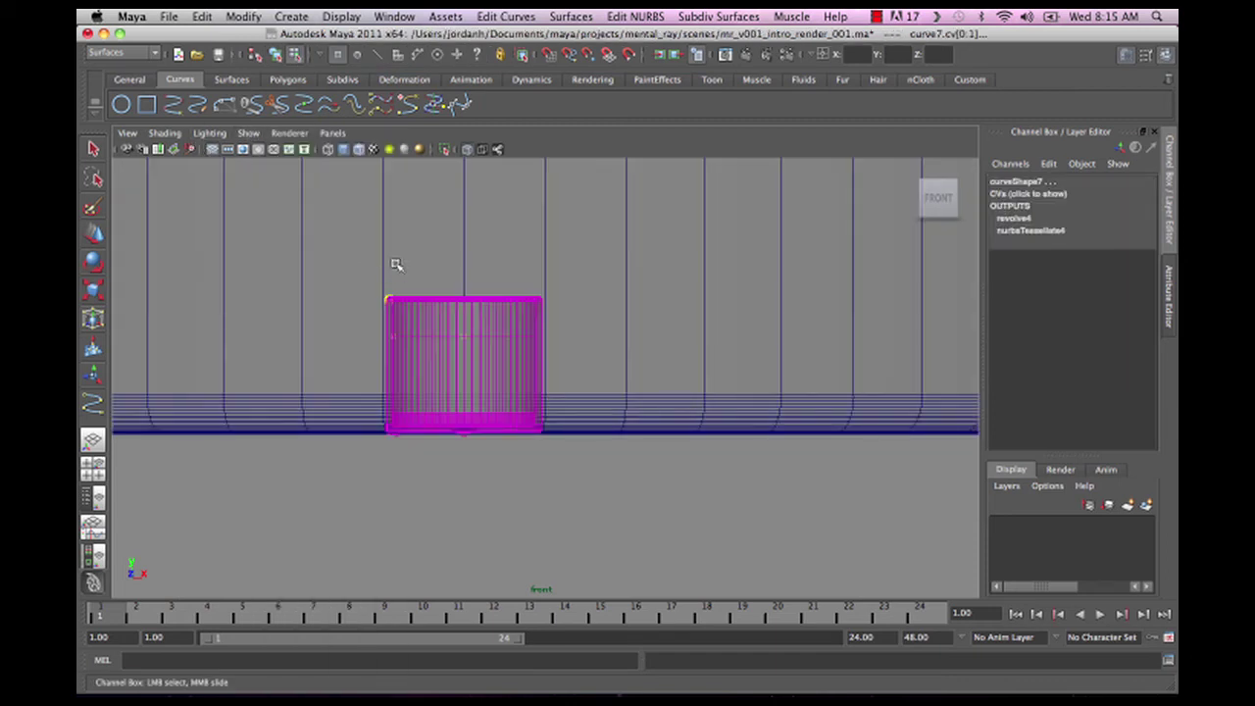
{"action": "left_click_drag", "start_coordinate": [425, 267], "coordinate": [435, 227]}
{"action": "key", "text": "space"}
{"action": "left_click_drag", "start_coordinate": [438, 271], "coordinate": [442, 235]}
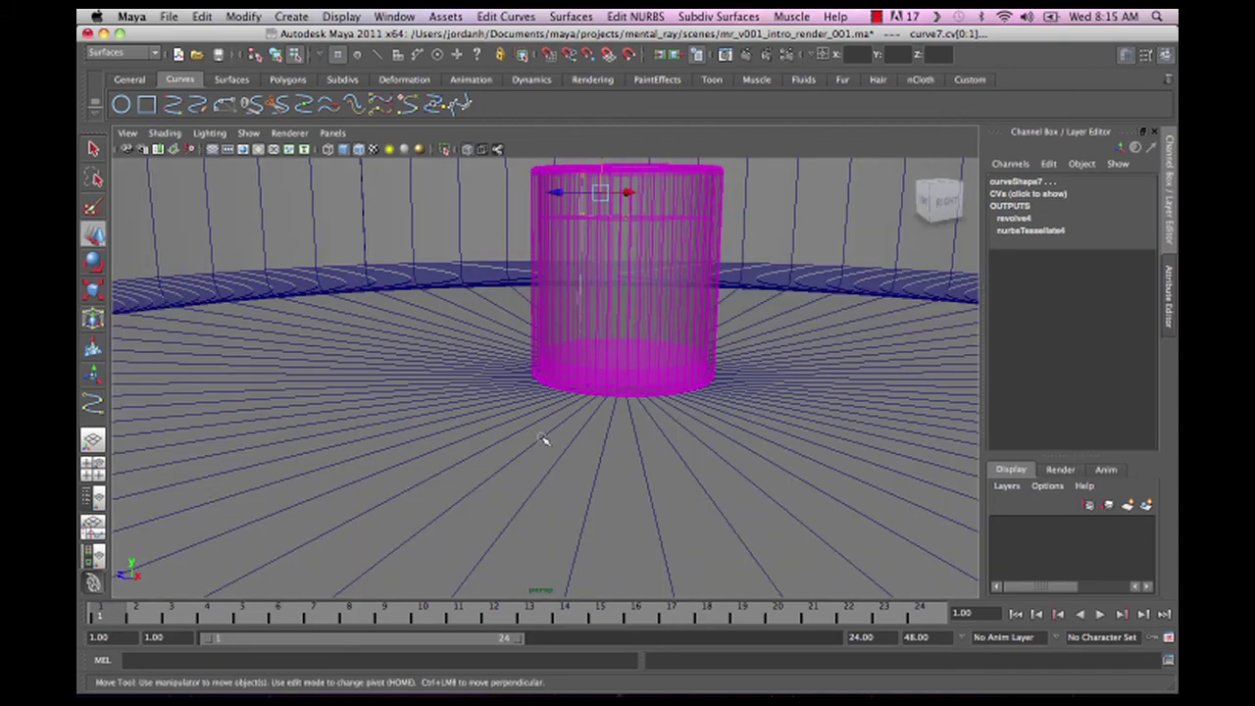
{"action": "left_click_drag", "start_coordinate": [528, 438], "coordinate": [507, 496], "text": "alt"}
- In the front view, select the lower control vertices of the inner liquid curve and move them up above the base cavity
{"action": "key", "text": "space"}
{"action": "right_click_drag", "start_coordinate": [325, 504], "coordinate": [517, 471], "text": "alt"}
{"action": "middle_click_drag", "start_coordinate": [516, 471], "coordinate": [794, 390], "text": "alt"}
{"action": "right_click_drag", "start_coordinate": [794, 390], "coordinate": [951, 476], "text": "alt"}
{"action": "middle_click_drag", "start_coordinate": [728, 451], "coordinate": [650, 353], "text": "alt"}
{"action": "right_click_drag", "start_coordinate": [650, 353], "coordinate": [738, 348], "text": "alt"}
{"action": "right_click_drag", "start_coordinate": [543, 325], "coordinate": [390, 258], "text": "alt"}
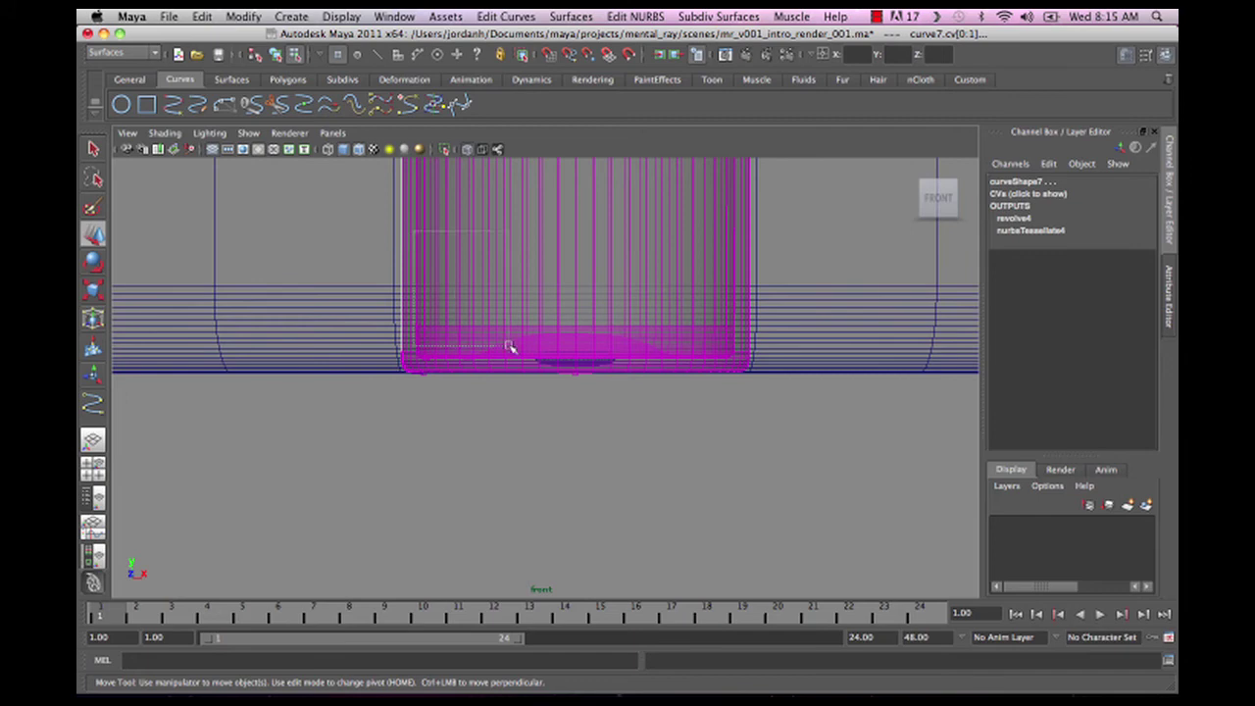
{"action": "key", "text": "z"}
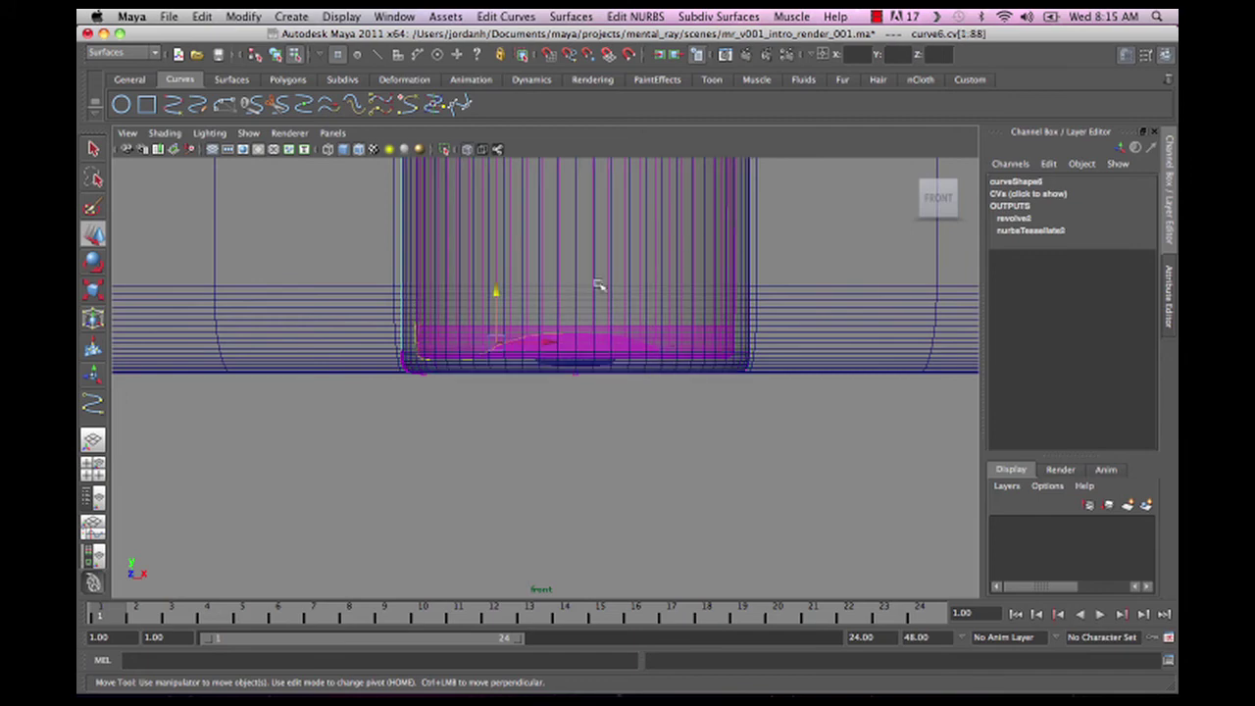
{"action": "right_click_drag", "start_coordinate": [585, 292], "coordinate": [447, 309], "text": "alt"}
{"action": "left_click_drag", "start_coordinate": [502, 322], "coordinate": [502, 321]}
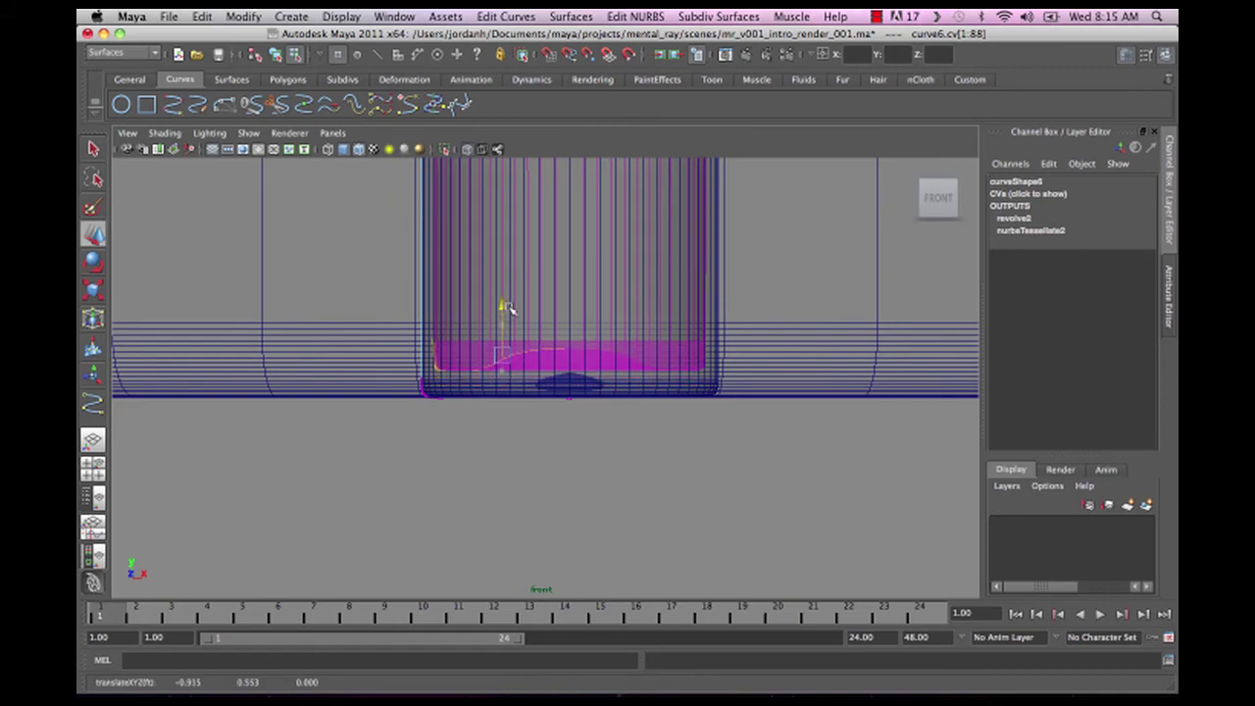
- Inspect the clearance between the liquid's bottom and the base cavity up close in the front view
{"action": "right_click_drag", "start_coordinate": [672, 331], "coordinate": [785, 338], "text": "alt"}
{"action": "left_click", "coordinate": [586, 379]}
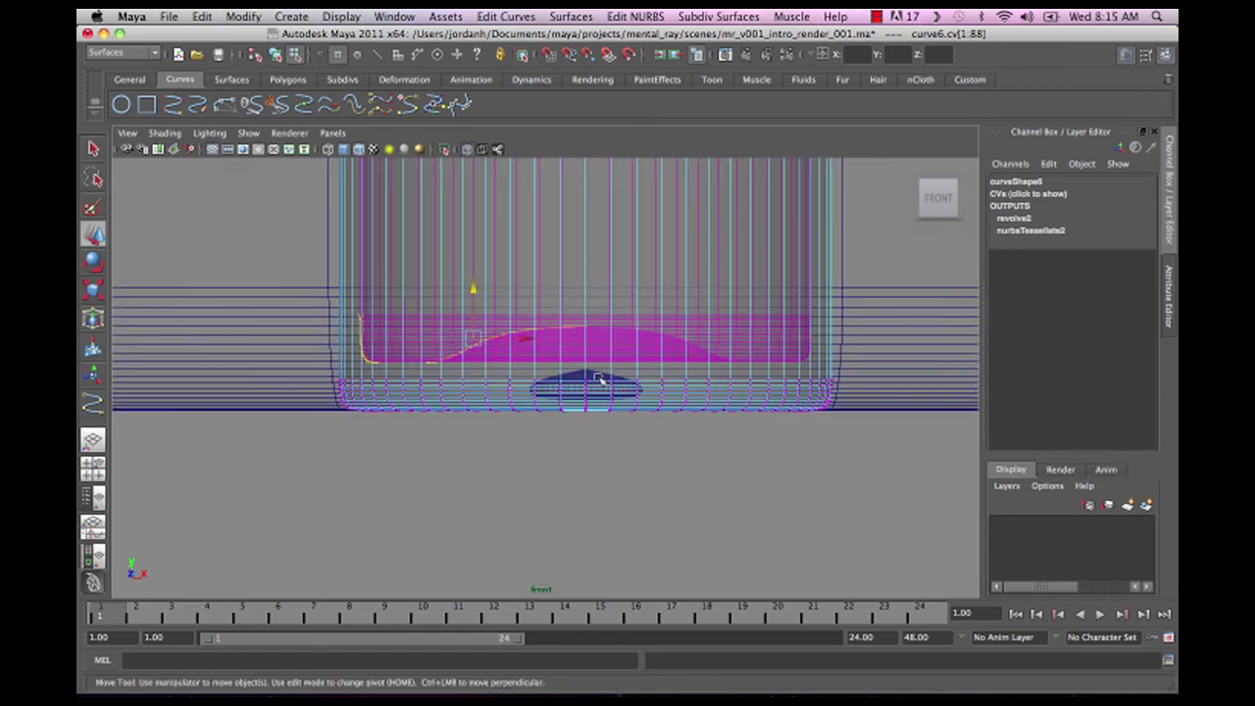
{"action": "middle_click_drag", "start_coordinate": [602, 378], "coordinate": [558, 339], "text": "alt"}
{"action": "right_click_drag", "start_coordinate": [667, 358], "coordinate": [826, 375], "text": "alt"}
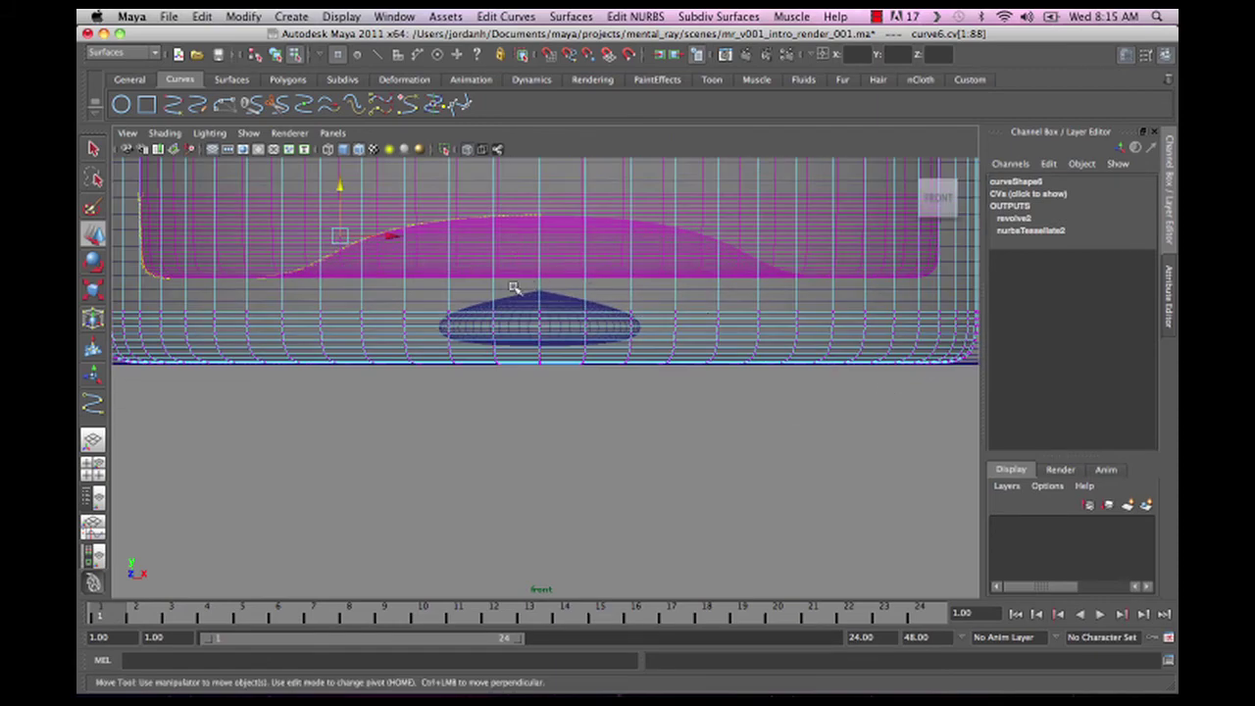
{"action": "right_click_drag", "start_coordinate": [520, 302], "coordinate": [238, 280], "text": "alt"}
{"action": "middle_click_drag", "start_coordinate": [458, 321], "coordinate": [538, 351], "text": "alt"}
{"action": "right_click_drag", "start_coordinate": [333, 331], "coordinate": [381, 333], "text": "alt"}
- Switch to the perspective view and examine the glass base and liquid bottom from low angles
{"action": "key", "text": "space"}
{"action": "left_click_drag", "start_coordinate": [383, 325], "coordinate": [388, 294]}
{"action": "left_click_drag", "start_coordinate": [473, 434], "coordinate": [647, 513], "text": "alt"}
{"action": "mouse_move", "coordinate": [688, 469]}
{"action": "right_mouse_down", "text": "alt"}
{"action": "mouse_move", "coordinate": [552, 395]}
{"action": "mouse_move", "coordinate": [687, 461]}
{"action": "right_mouse_up", "text": "alt"}
{"action": "left_click_drag", "start_coordinate": [720, 358], "coordinate": [646, 368], "text": "alt"}
{"action": "right_click_drag", "start_coordinate": [673, 366], "coordinate": [736, 392], "text": "alt"}
{"action": "left_click_drag", "start_coordinate": [713, 371], "coordinate": [698, 316], "text": "alt"}
{"action": "middle_click_drag", "start_coordinate": [713, 309], "coordinate": [661, 418], "text": "alt"}
{"action": "left_click_drag", "start_coordinate": [628, 476], "coordinate": [602, 409], "text": "alt"}
{"action": "middle_click_drag", "start_coordinate": [602, 409], "coordinate": [624, 334], "text": "alt"}
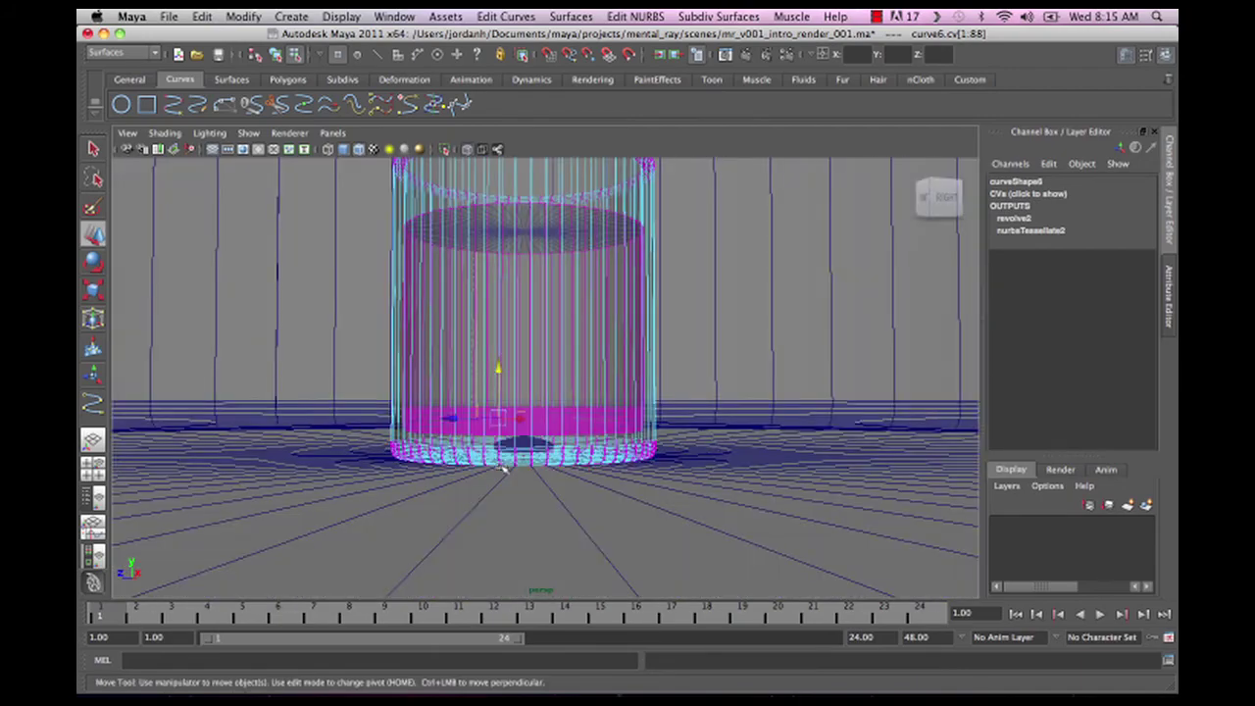
{"action": "middle_click_drag", "start_coordinate": [532, 449], "coordinate": [633, 420], "text": "alt"}
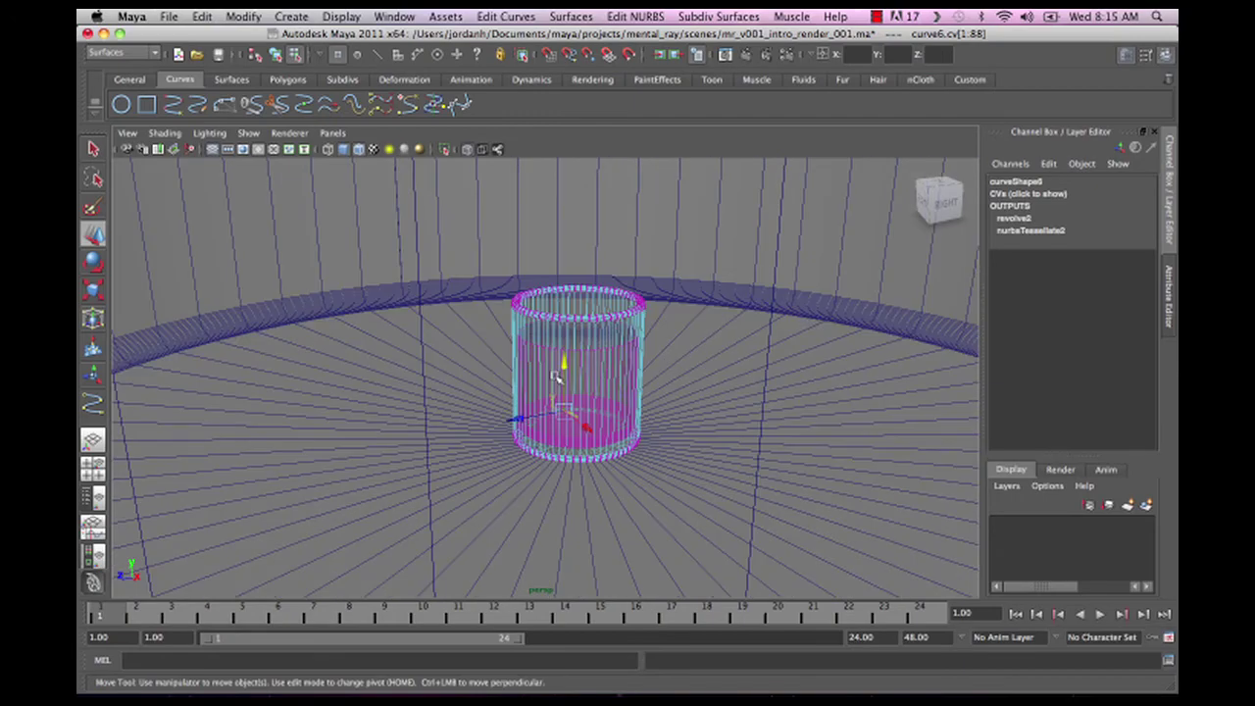
- Examine the whole glass with its liquid against the backdrop from all sides and from above
{"action": "left_click_drag", "start_coordinate": [561, 379], "coordinate": [674, 469], "text": "alt"}
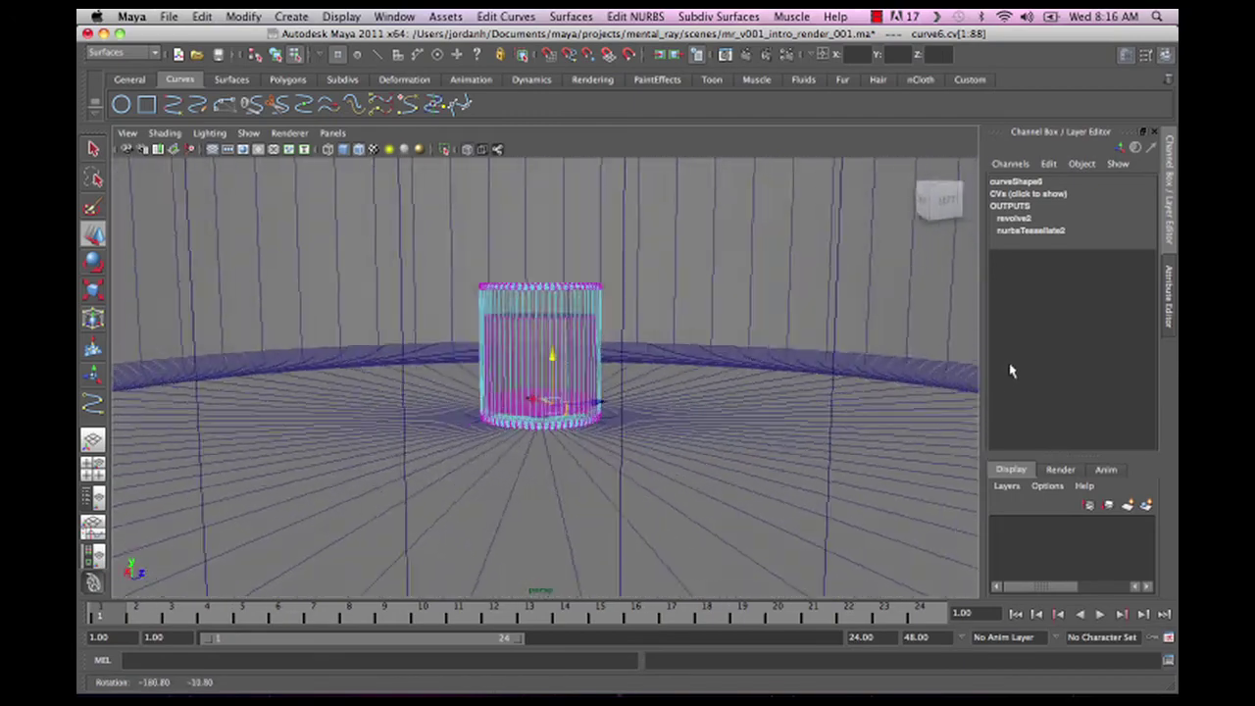
{"action": "right_click_drag", "start_coordinate": [588, 392], "coordinate": [1042, 386], "text": "alt"}
{"action": "left_click_drag", "start_coordinate": [456, 392], "coordinate": [588, 442], "text": "alt"}
{"action": "right_click_drag", "start_coordinate": [589, 436], "coordinate": [167, 338], "text": "alt"}
{"action": "left_click_drag", "start_coordinate": [583, 382], "coordinate": [400, 501], "text": "alt"}
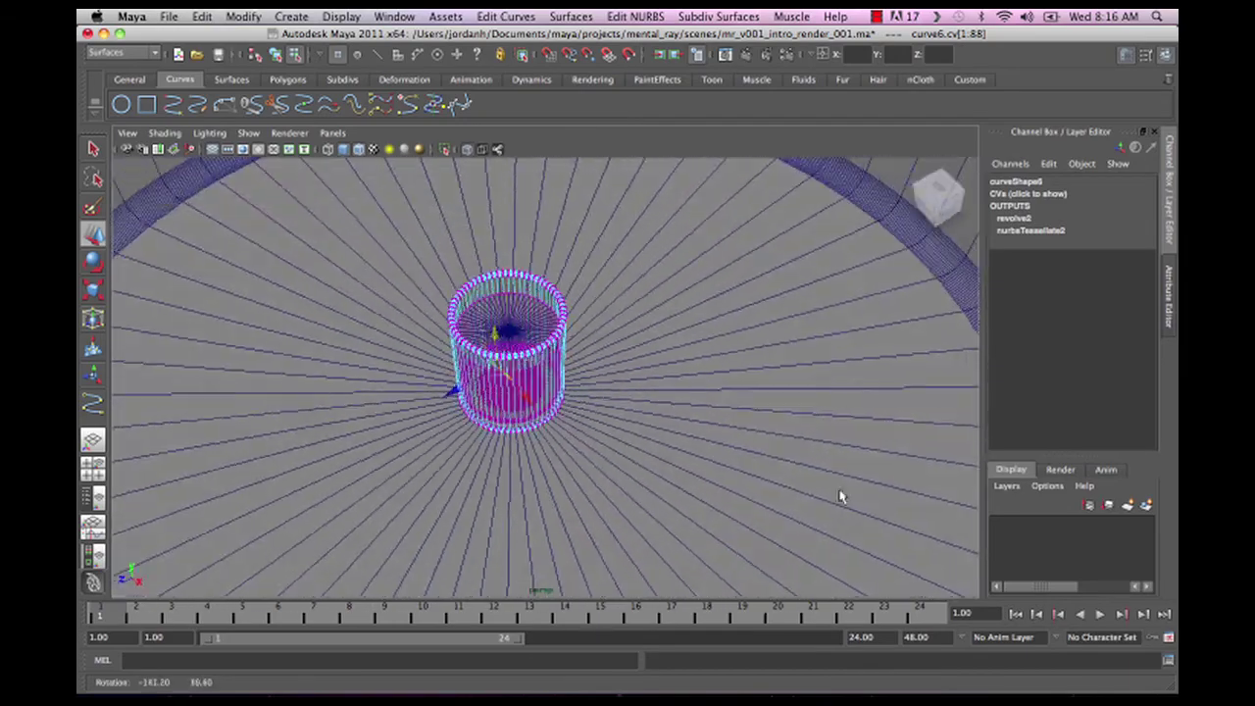
{"action": "right_click_drag", "start_coordinate": [1054, 441], "coordinate": [1137, 446], "text": "alt"}
{"action": "left_click_drag", "start_coordinate": [591, 414], "coordinate": [773, 426], "text": "alt"}
{"action": "right_click_drag", "start_coordinate": [773, 425], "coordinate": [621, 406], "text": "alt"}
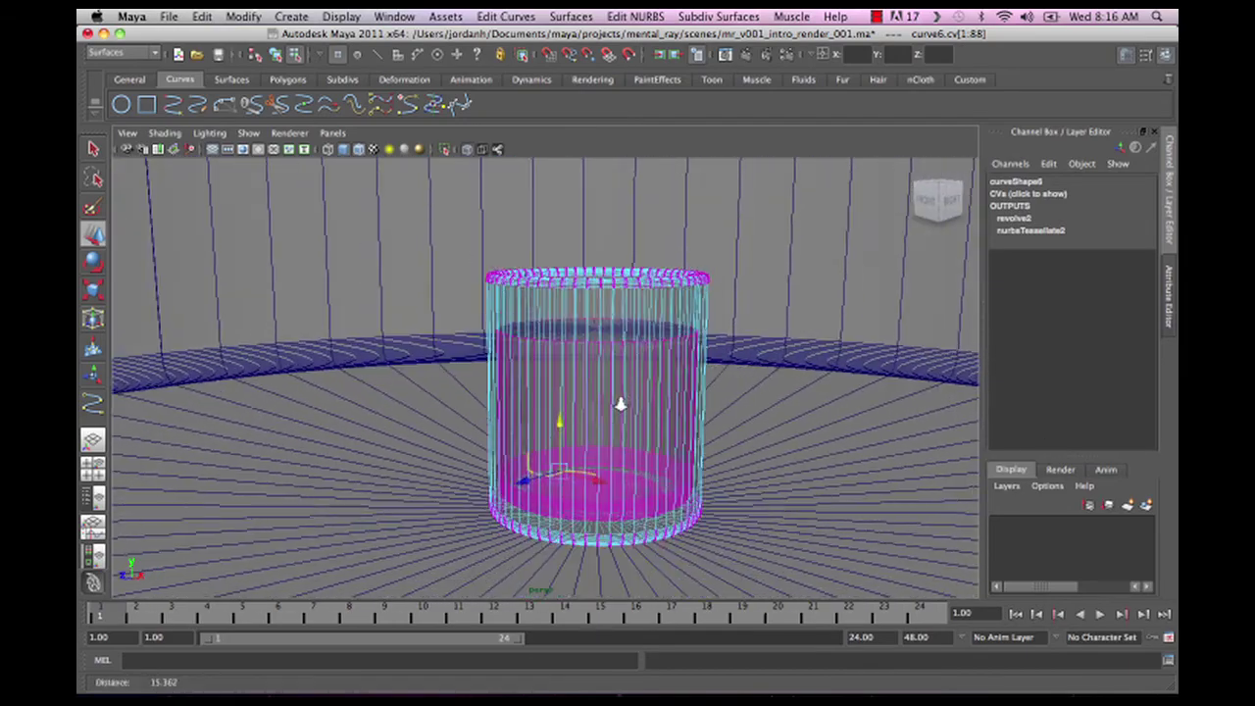
{"action": "left_click_drag", "start_coordinate": [621, 412], "coordinate": [607, 396], "text": "alt"}
{"action": "right_click_drag", "start_coordinate": [608, 396], "coordinate": [788, 409], "text": "alt"}
{"action": "middle_click_drag", "start_coordinate": [787, 408], "coordinate": [670, 378], "text": "alt"}
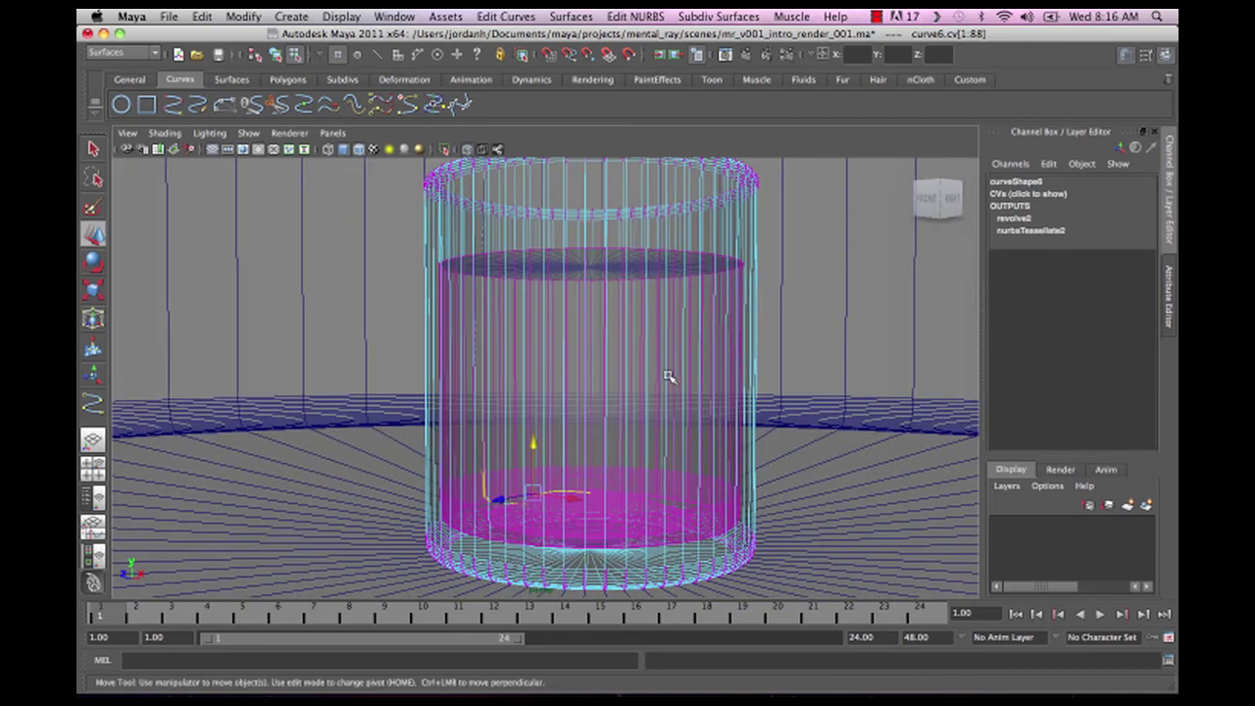
{"action": "scroll", "coordinate": [490, 356], "scroll_direction": "down", "scroll_amount": 3}
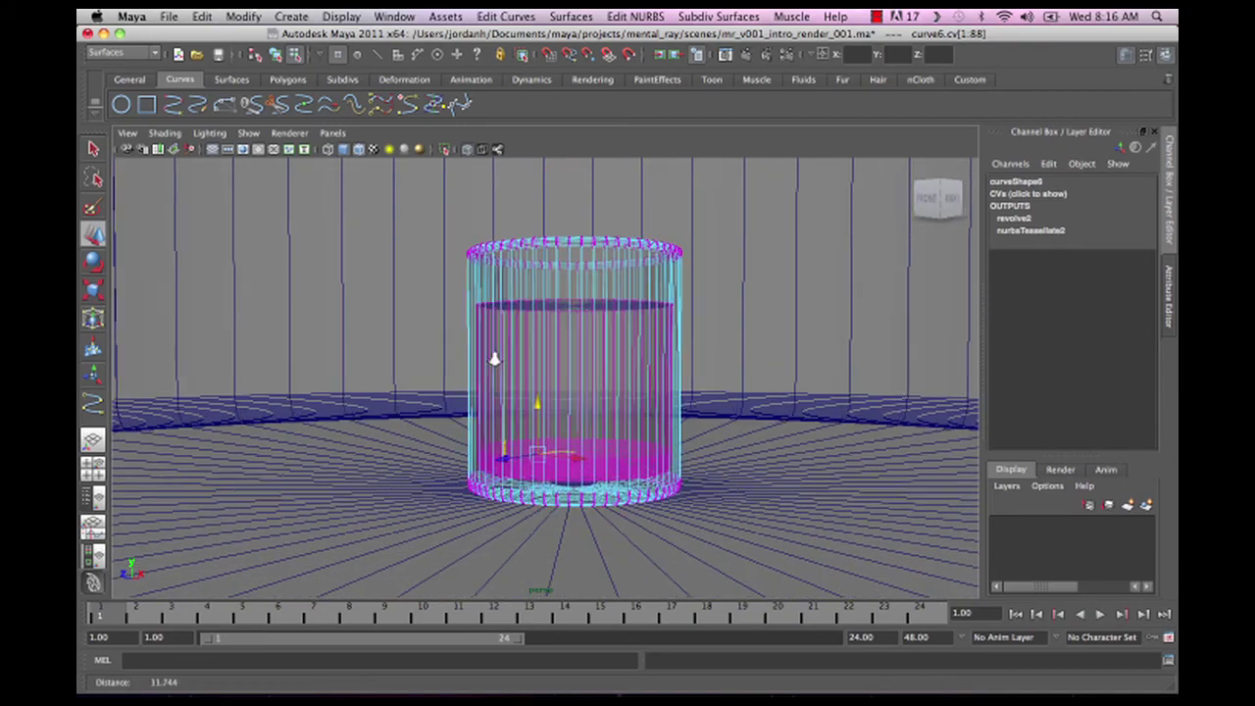
{"action": "left_click_drag", "start_coordinate": [491, 356], "coordinate": [443, 392], "text": "alt"}
{"action": "right_click_drag", "start_coordinate": [443, 392], "coordinate": [392, 387], "text": "alt"}
{"action": "left_click_drag", "start_coordinate": [553, 394], "coordinate": [563, 438], "text": "alt"}
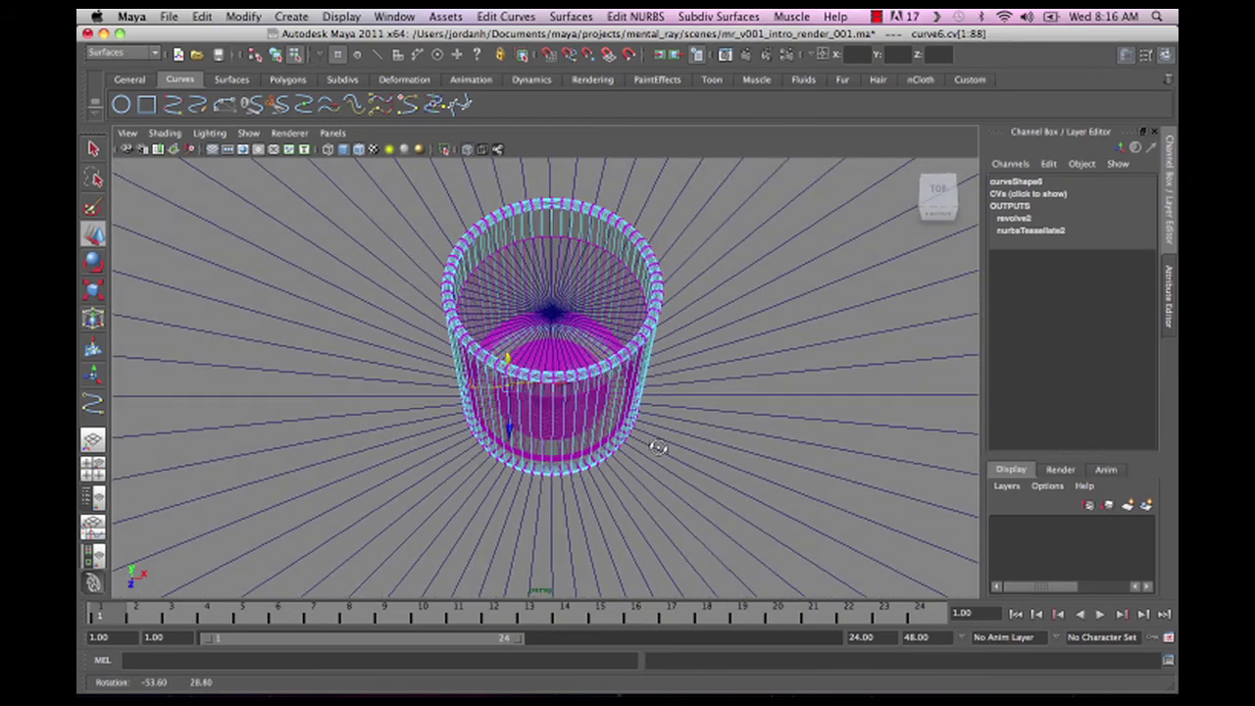
{"action": "scroll", "coordinate": [558, 409], "scroll_direction": "down", "scroll_amount": 3}
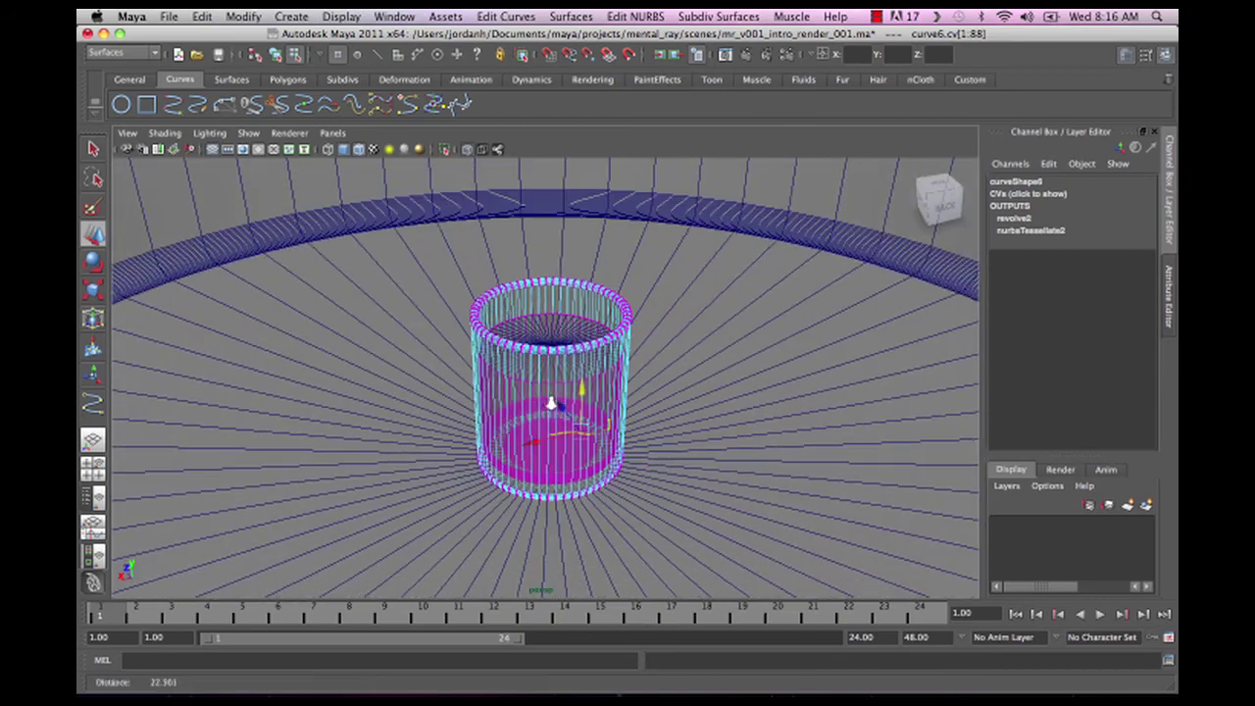
{"action": "mouse_move", "coordinate": [558, 409]}
{"action": "left_mouse_down", "text": "alt"}
{"action": "mouse_move", "coordinate": [507, 434]}
{"action": "mouse_move", "coordinate": [571, 404]}
{"action": "left_mouse_up", "text": "alt"}
{"action": "scroll", "coordinate": [580, 391], "scroll_direction": "up", "scroll_amount": 4}
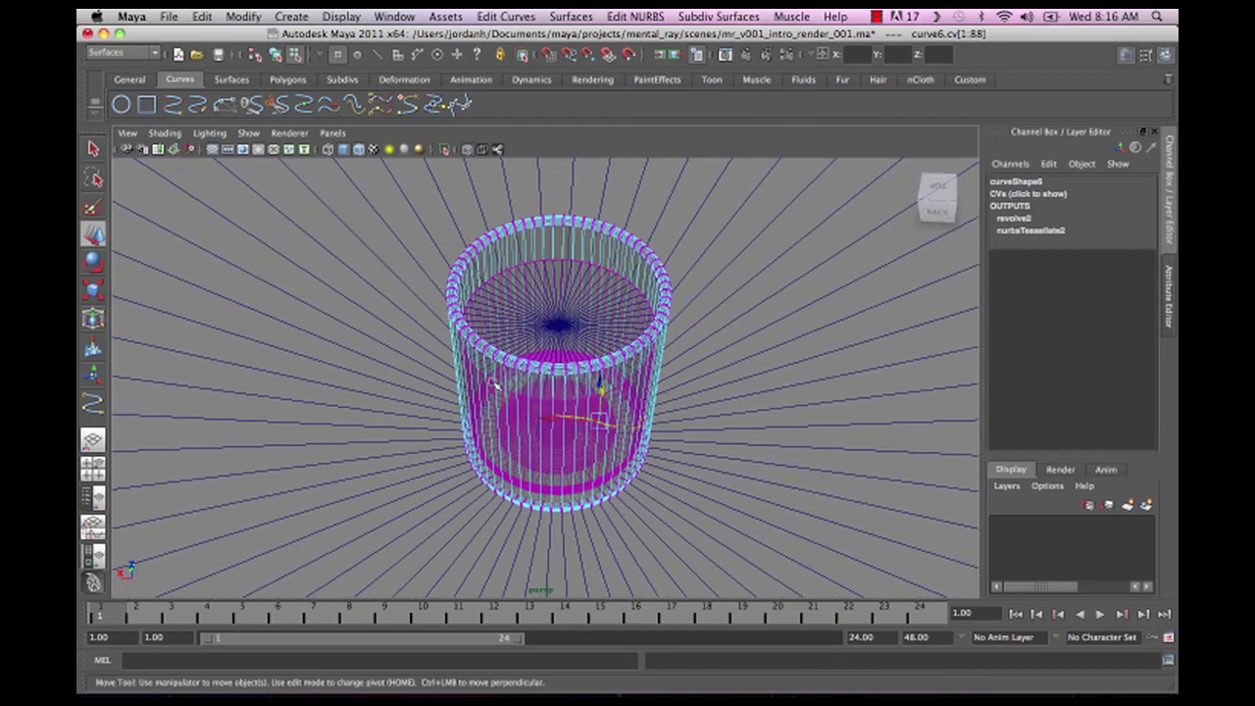
{"action": "right_click_drag", "start_coordinate": [492, 383], "coordinate": [667, 285], "text": "alt"}
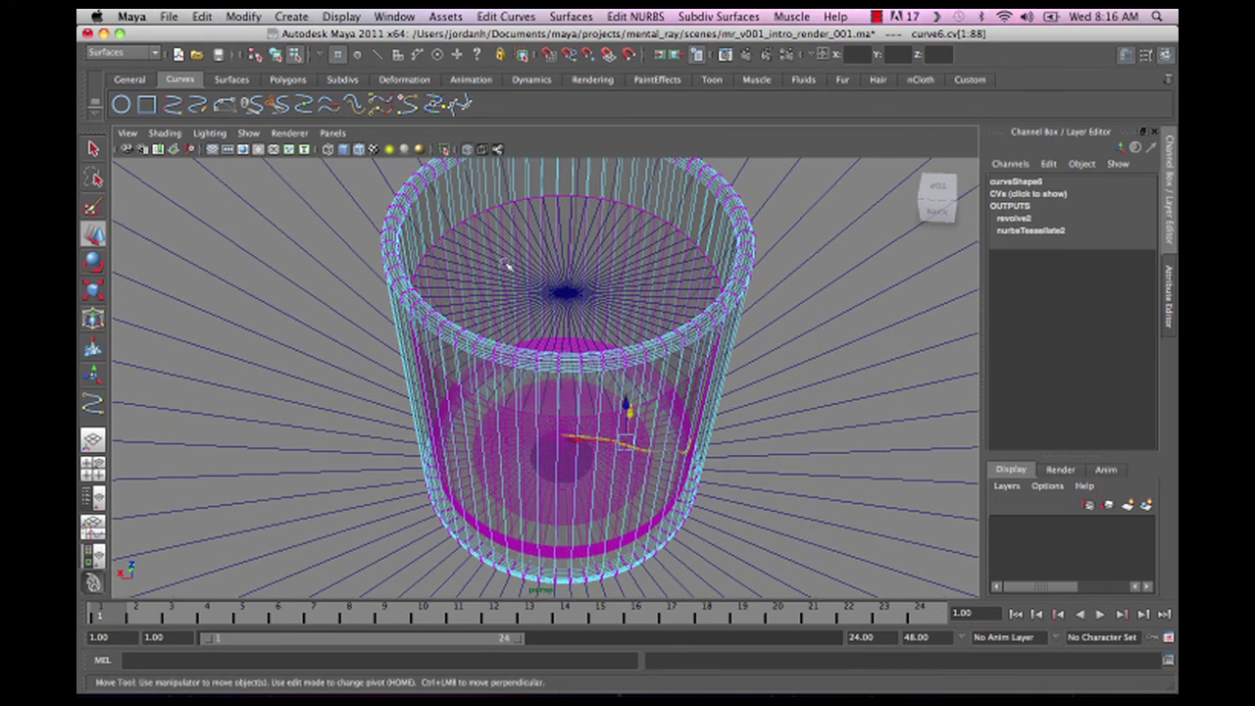